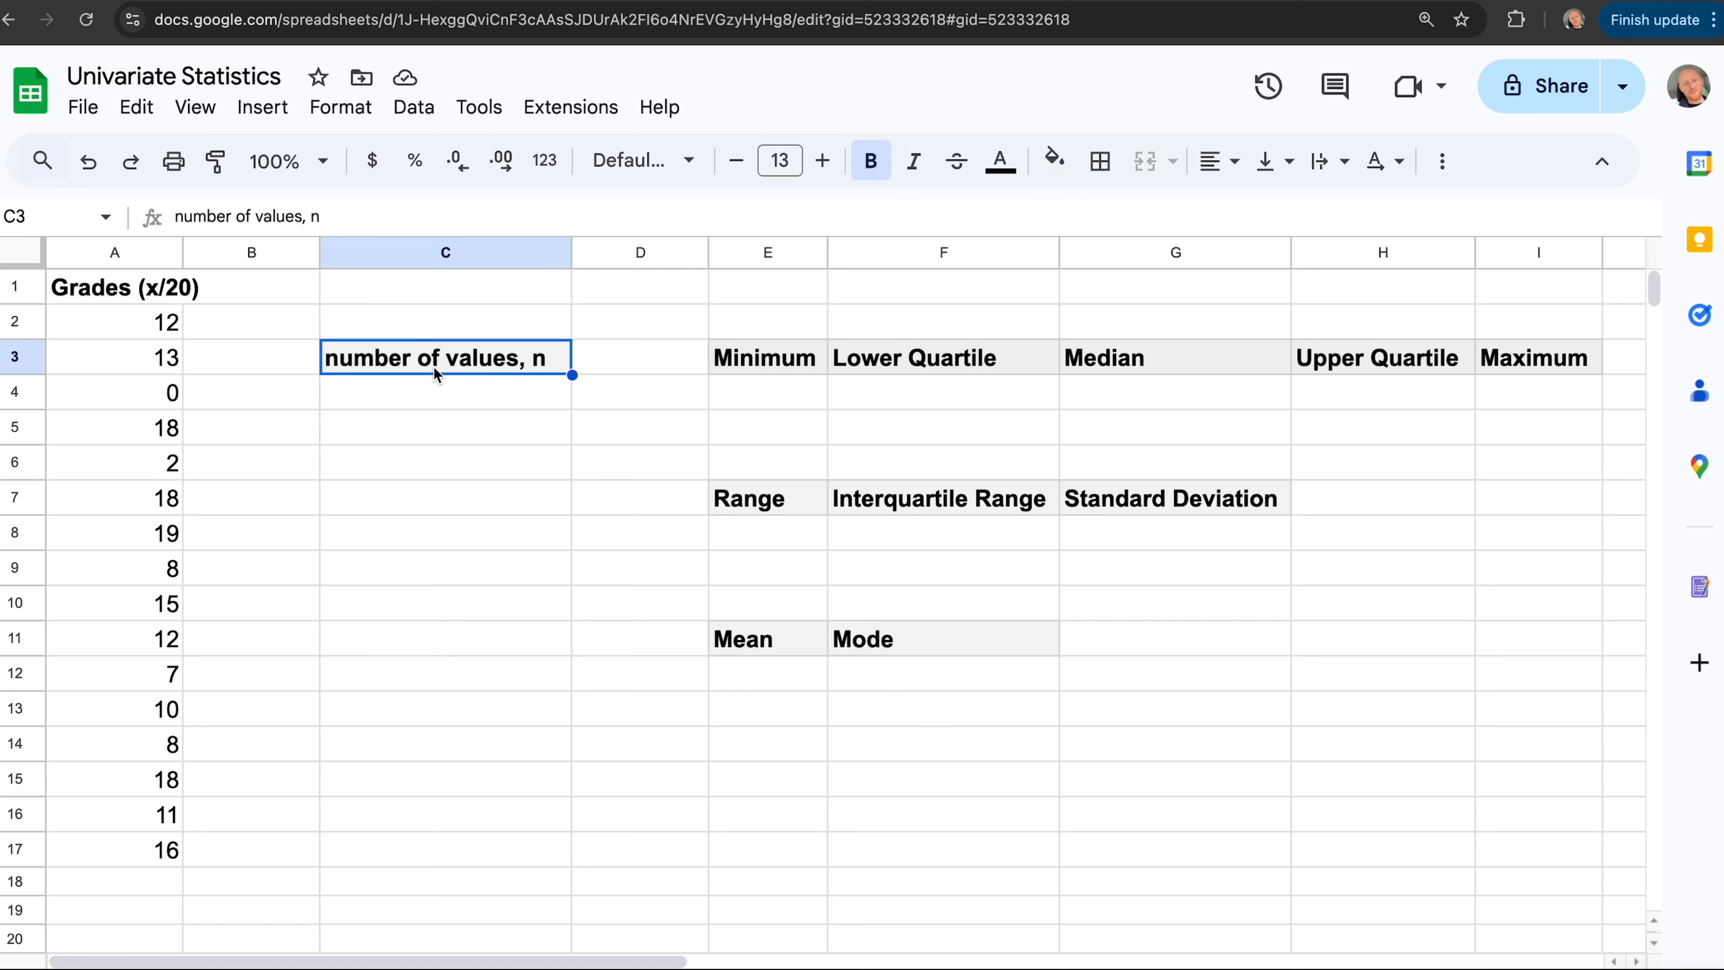
Review the statistics headings in rows 3, 7 and 11, from the minimum across to the maximum and down to the mean
key(Right)
key(Right)
key(Right)
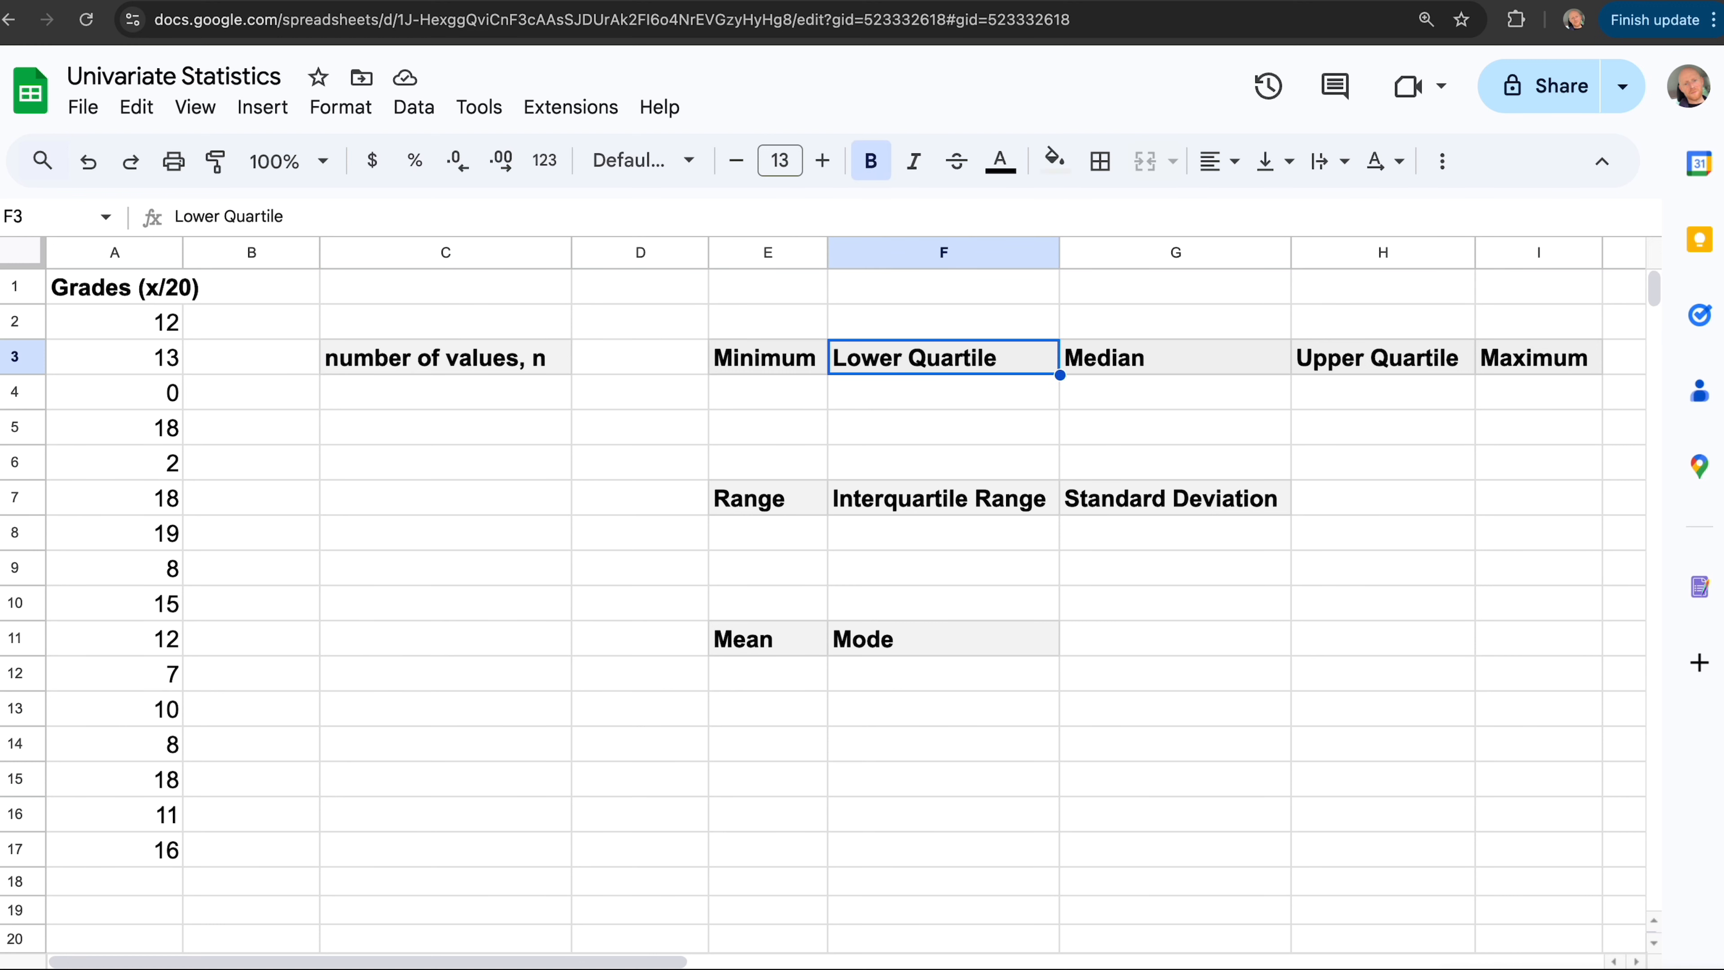
key(Right)
key(Right)
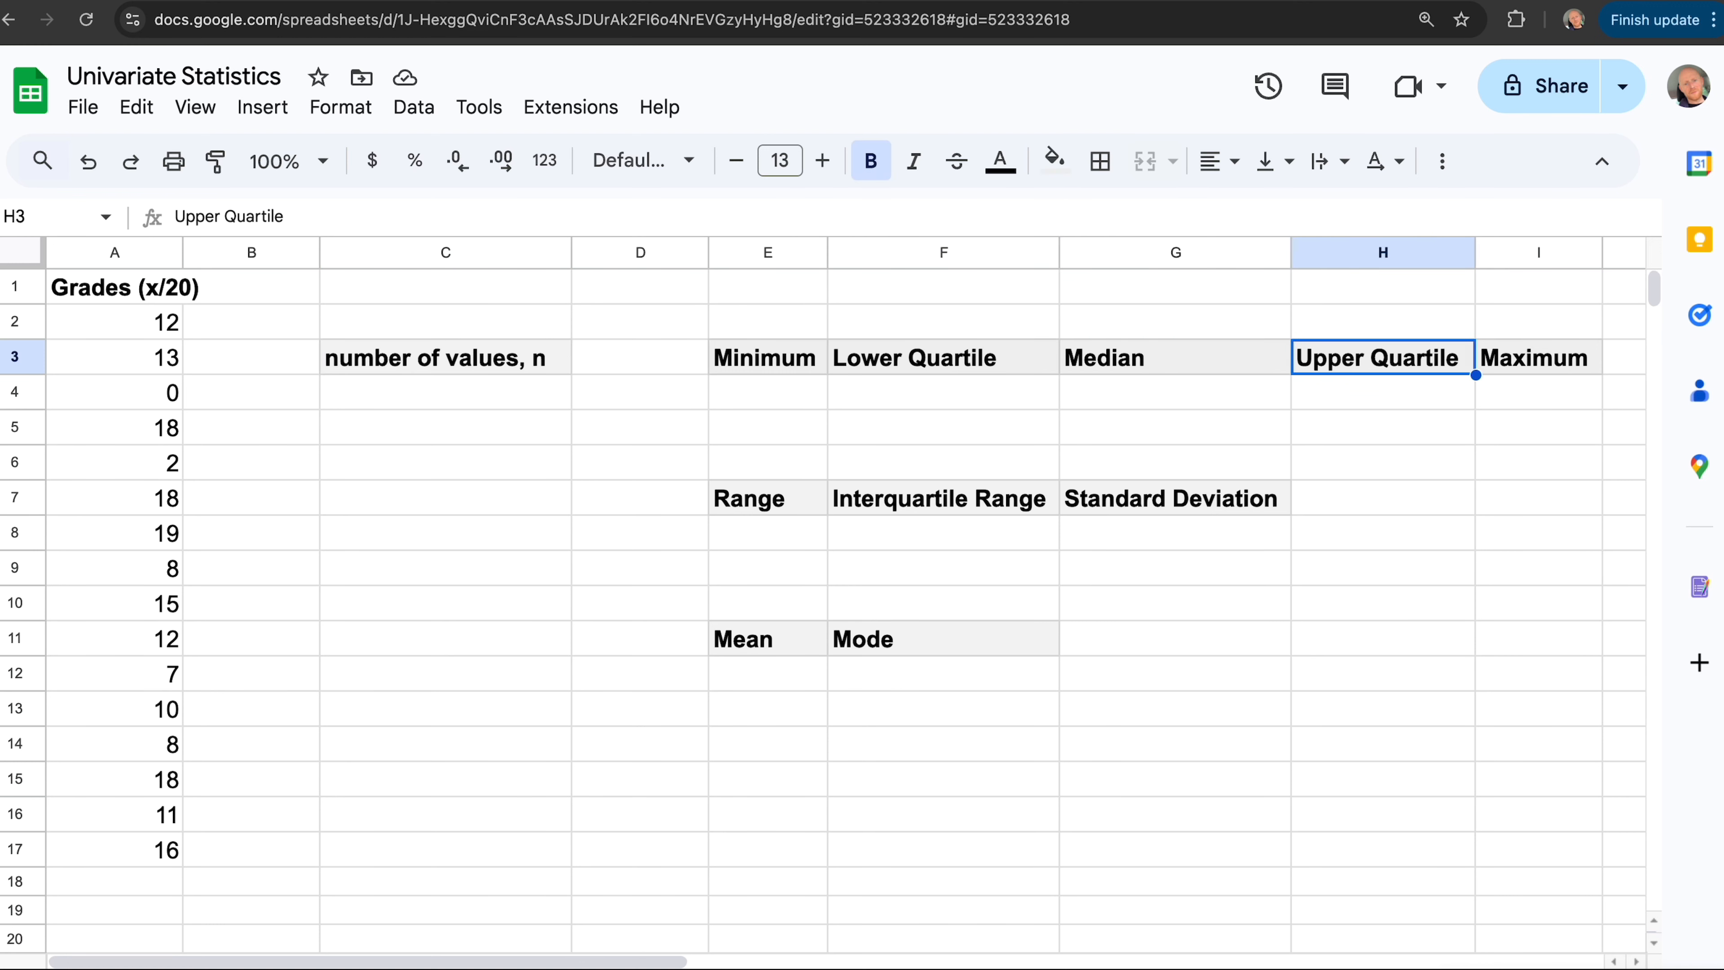
key(Right)
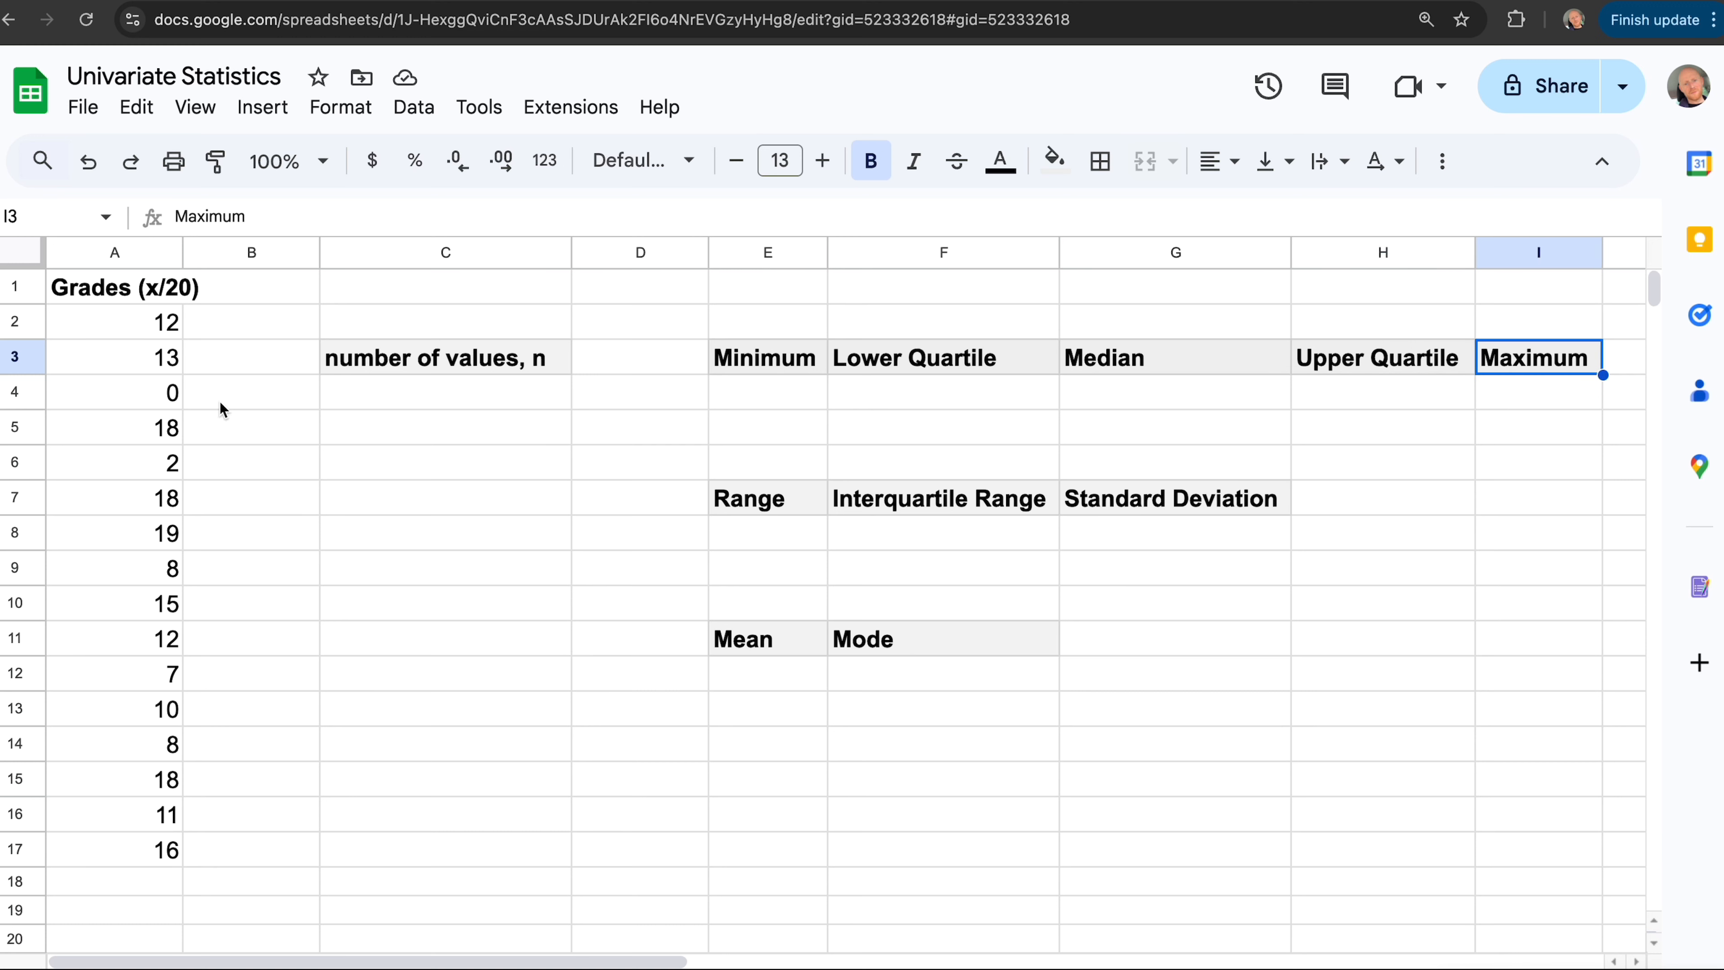
click(764, 515)
key(Right)
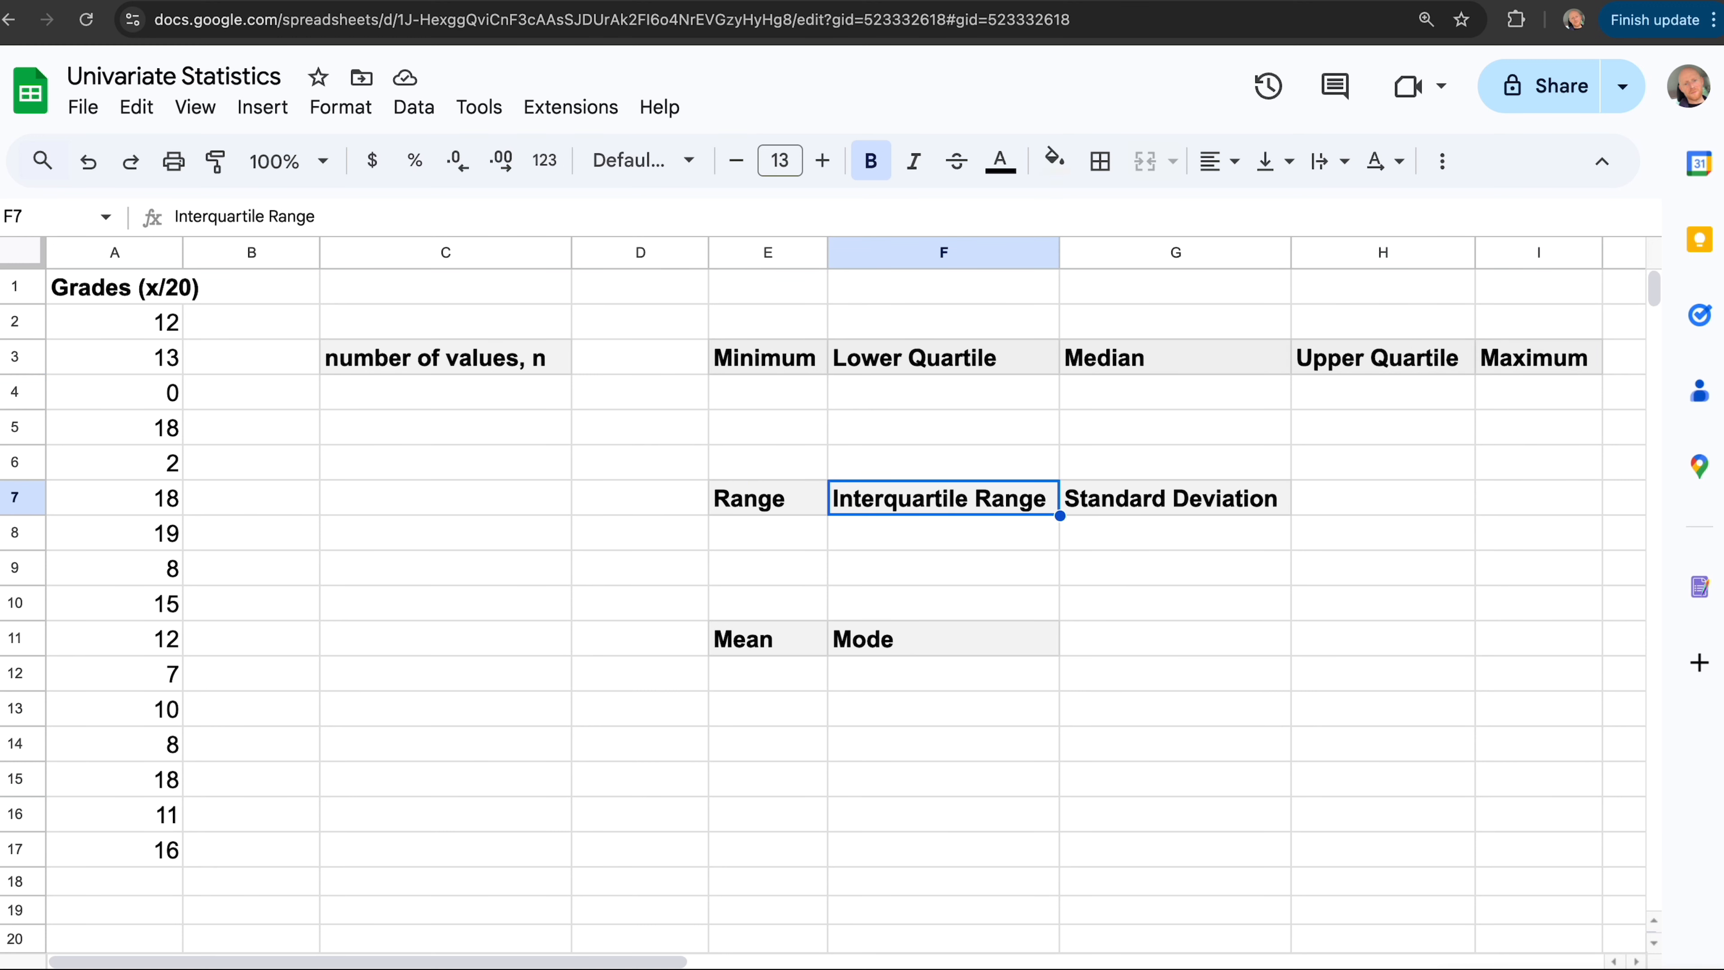
key(Right)
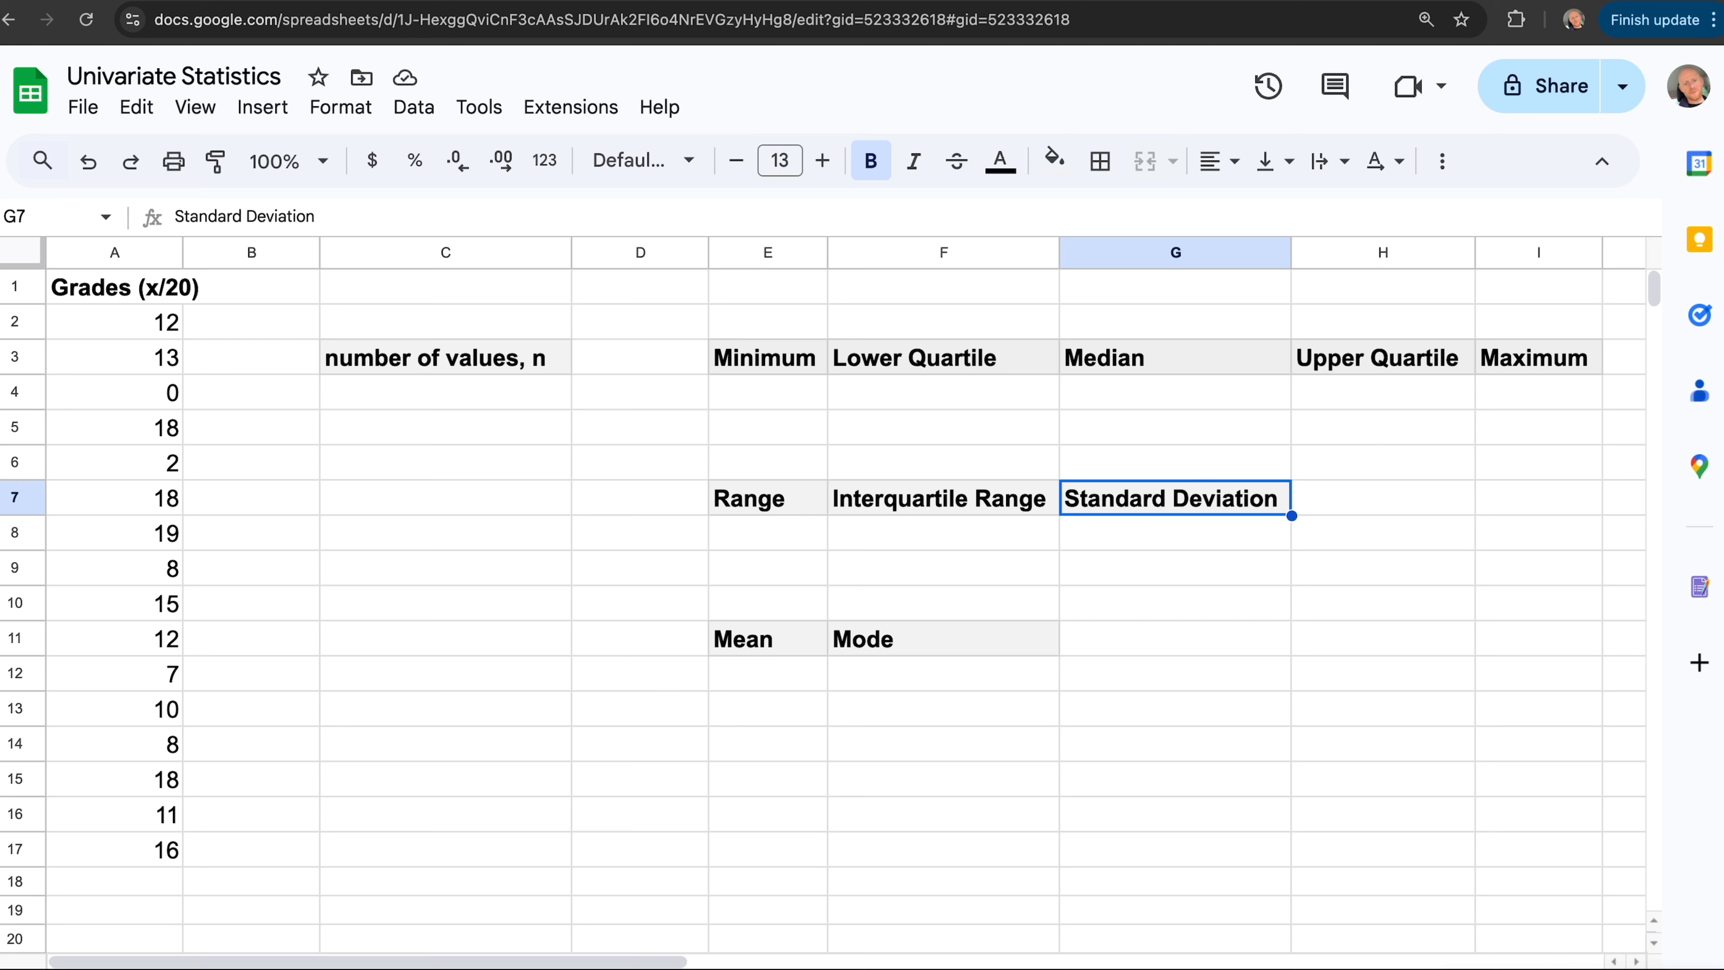
key(Down)
key(Down)
key(Down)
key(Left)
key(Left)
key(Down)
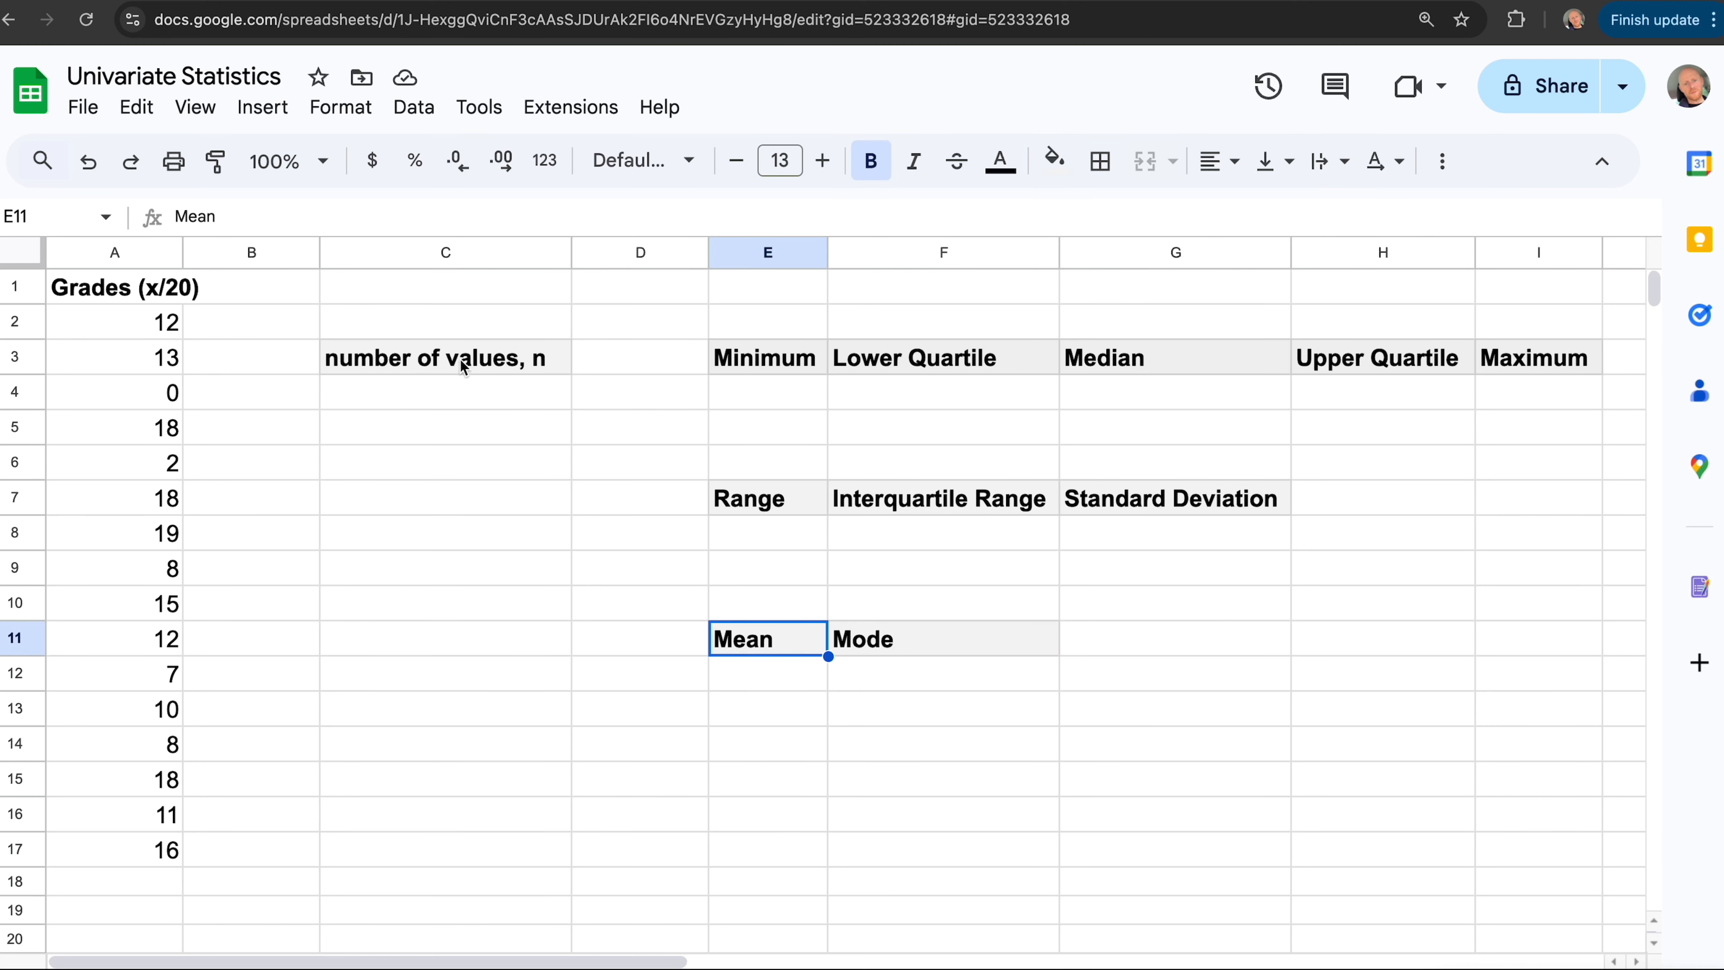
Go through the grades in column A one by one, from the heading down to cell A17
click(130, 297)
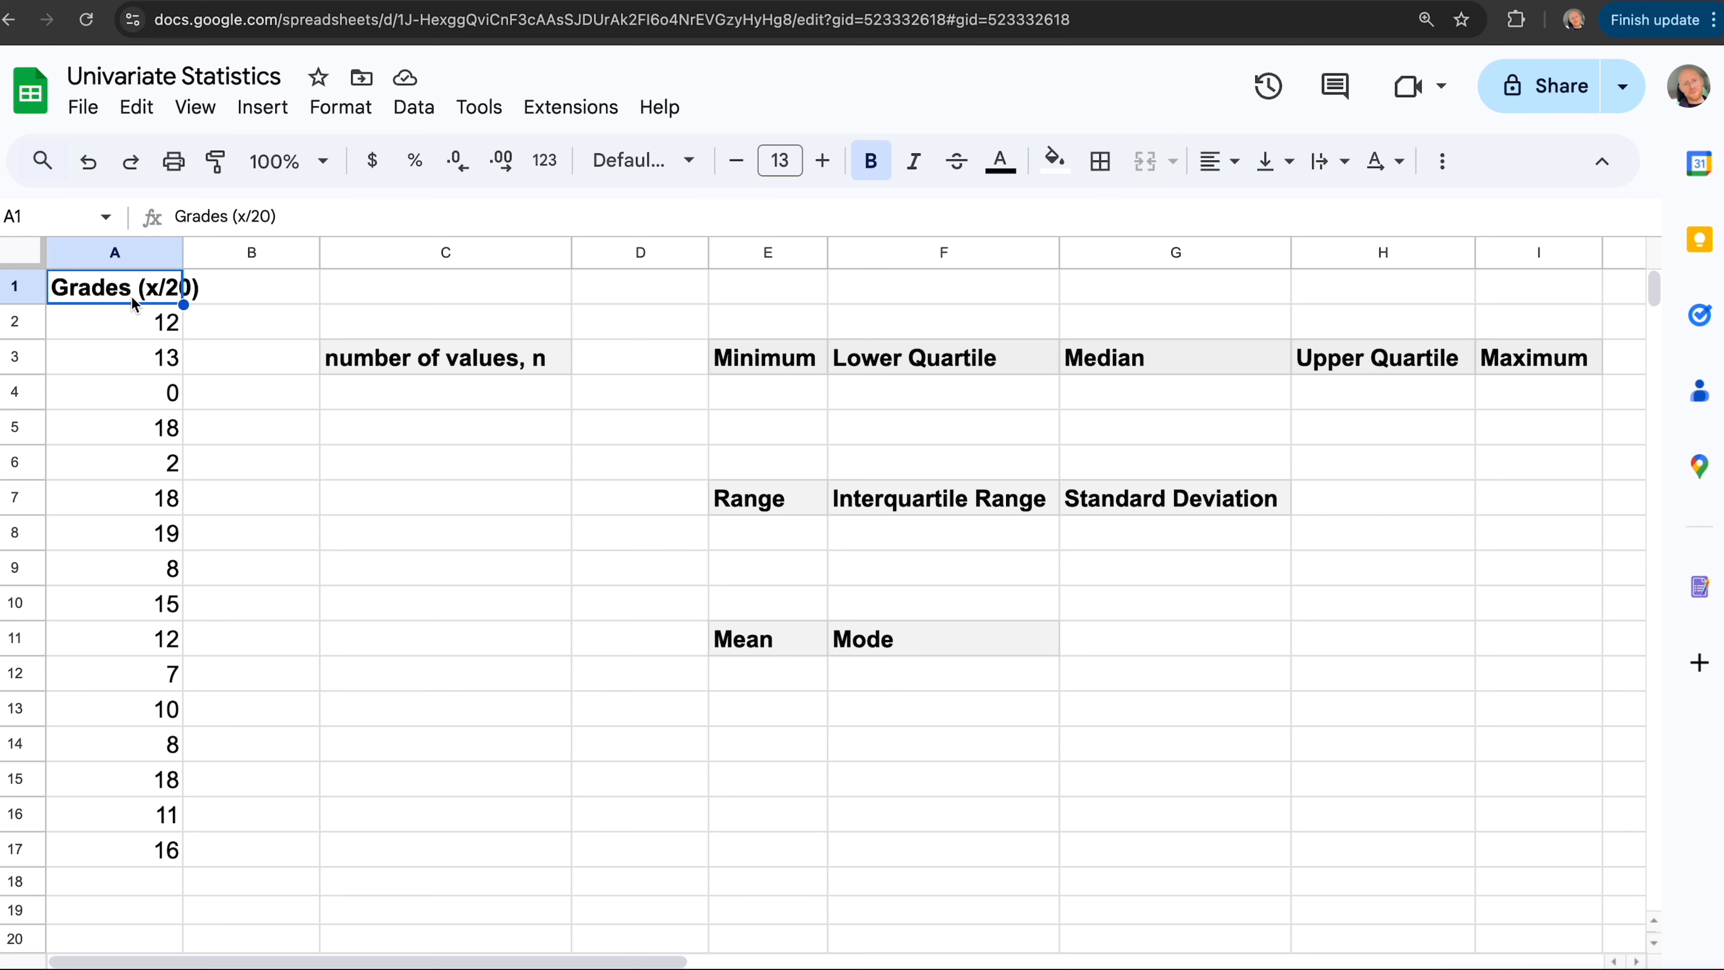
key(Down)
key(Down)
key(Down)
key(Down)
key(Down)
key(Down)
key(Down)
key(Down)
key(Down)
key(Down)
key(Down)
key(Down)
key(Down)
key(Down)
key(Down)
key(Down)
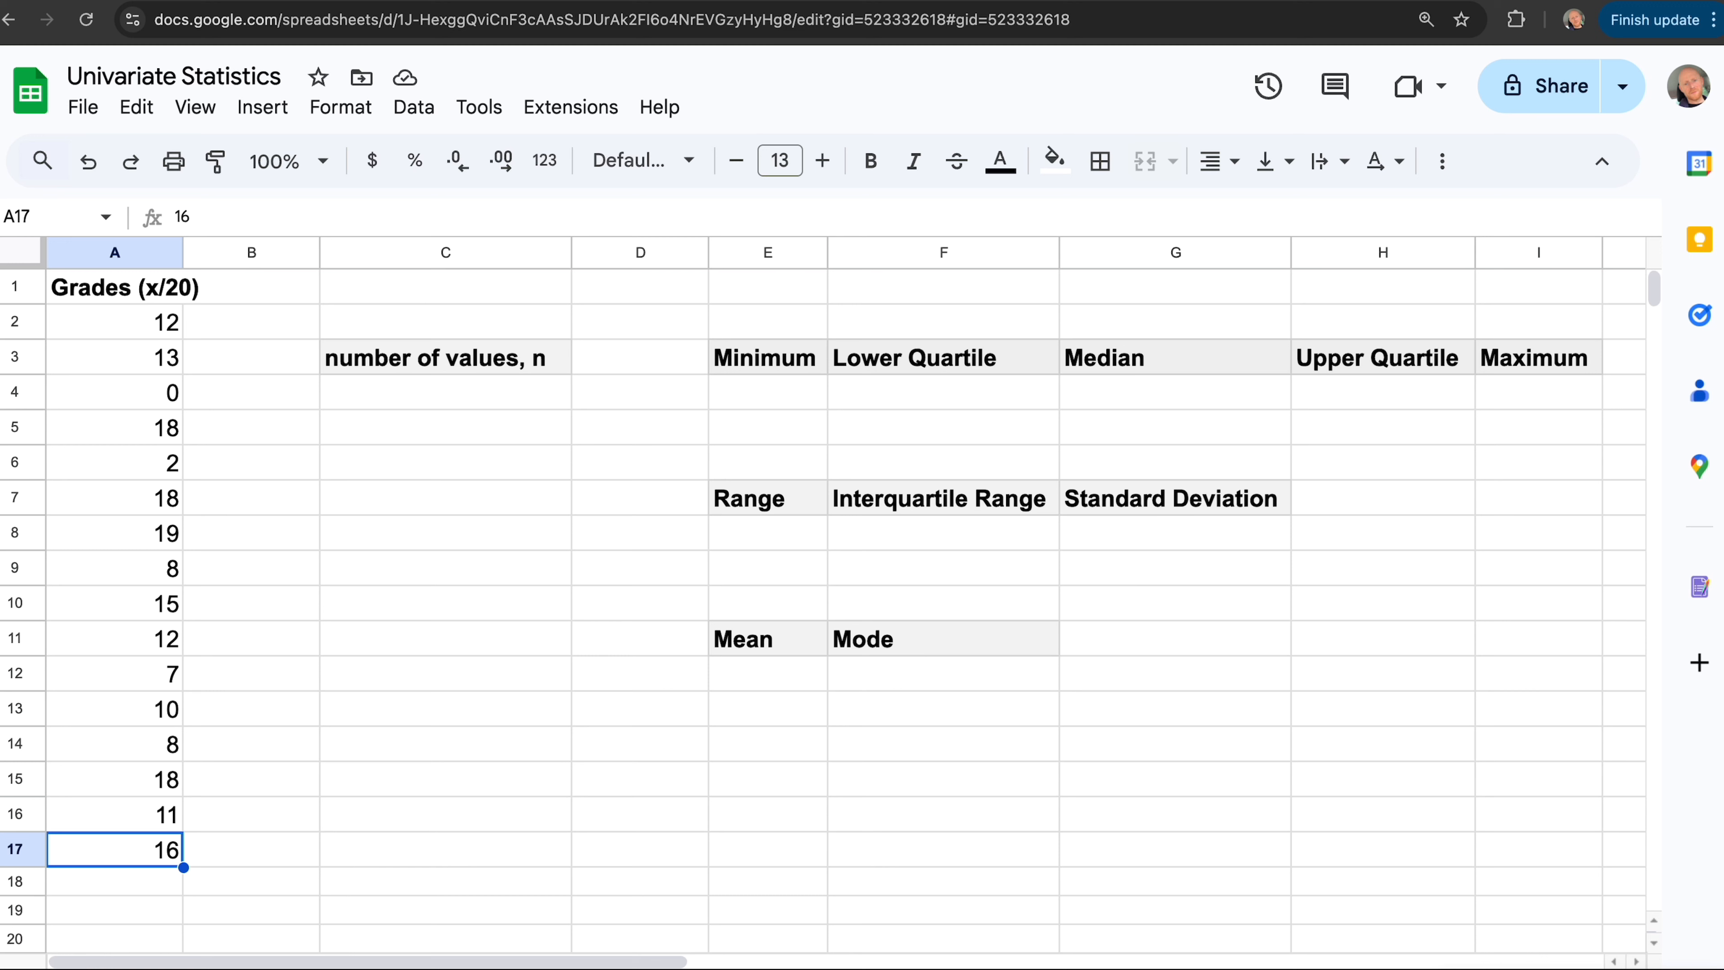
Calculate the number of values in C4 with the formula =COUNT(A2:A17)
click(449, 354)
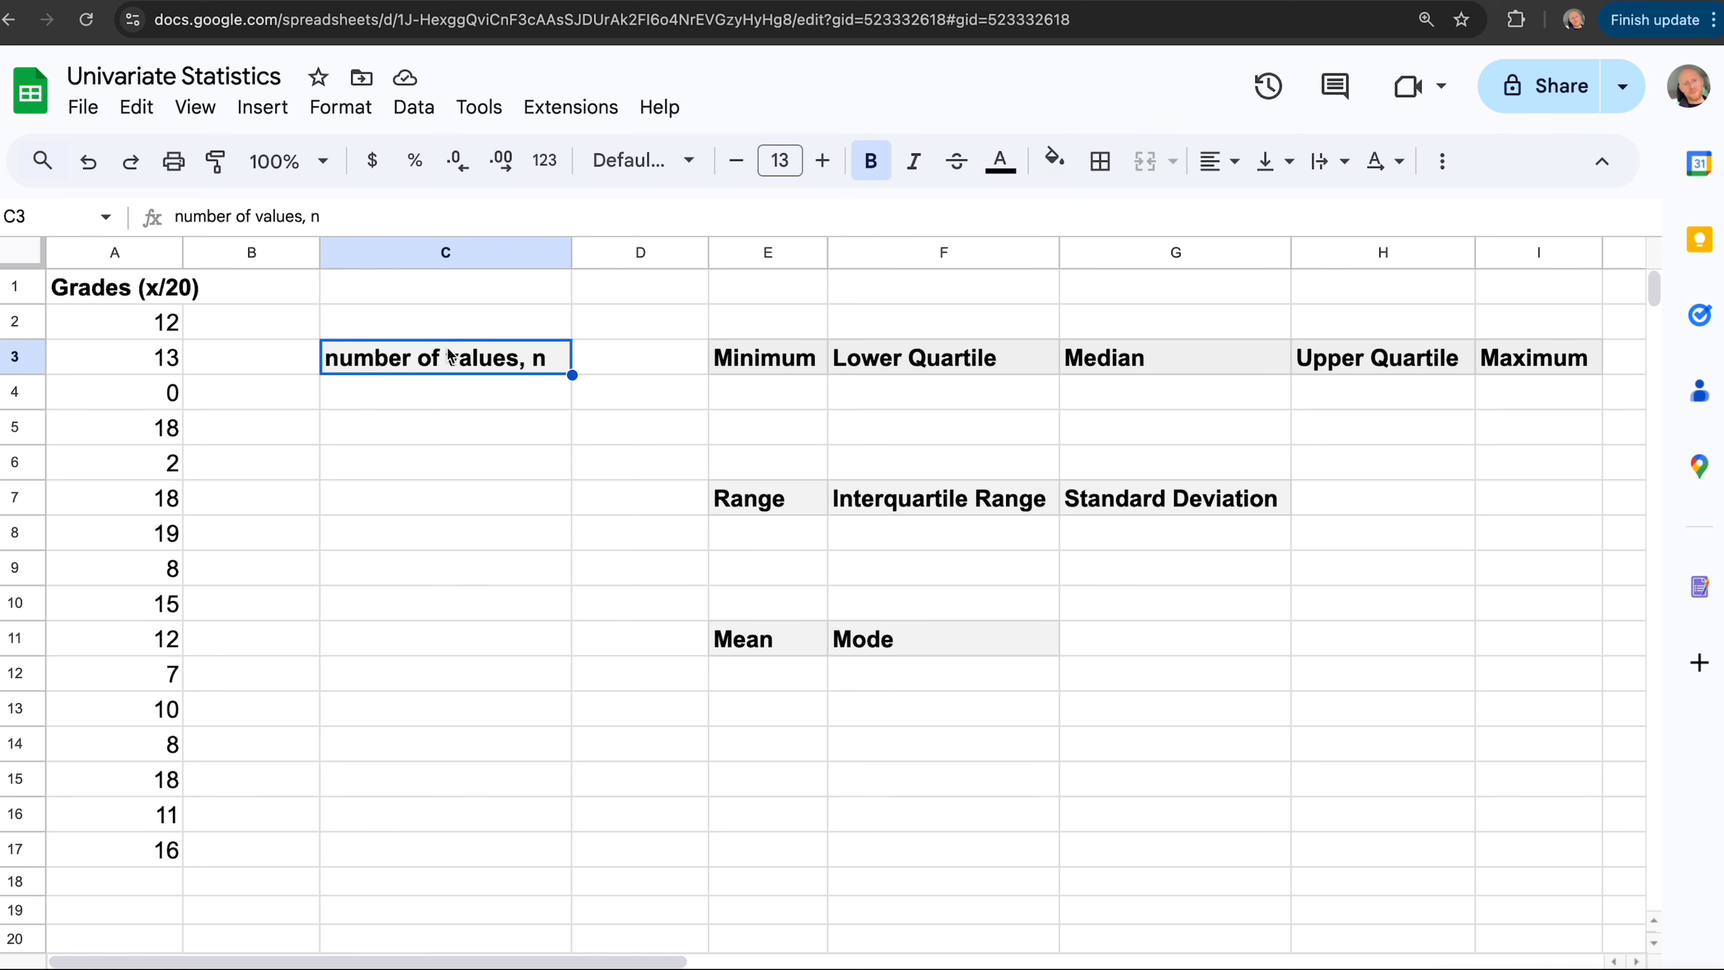
key(Down)
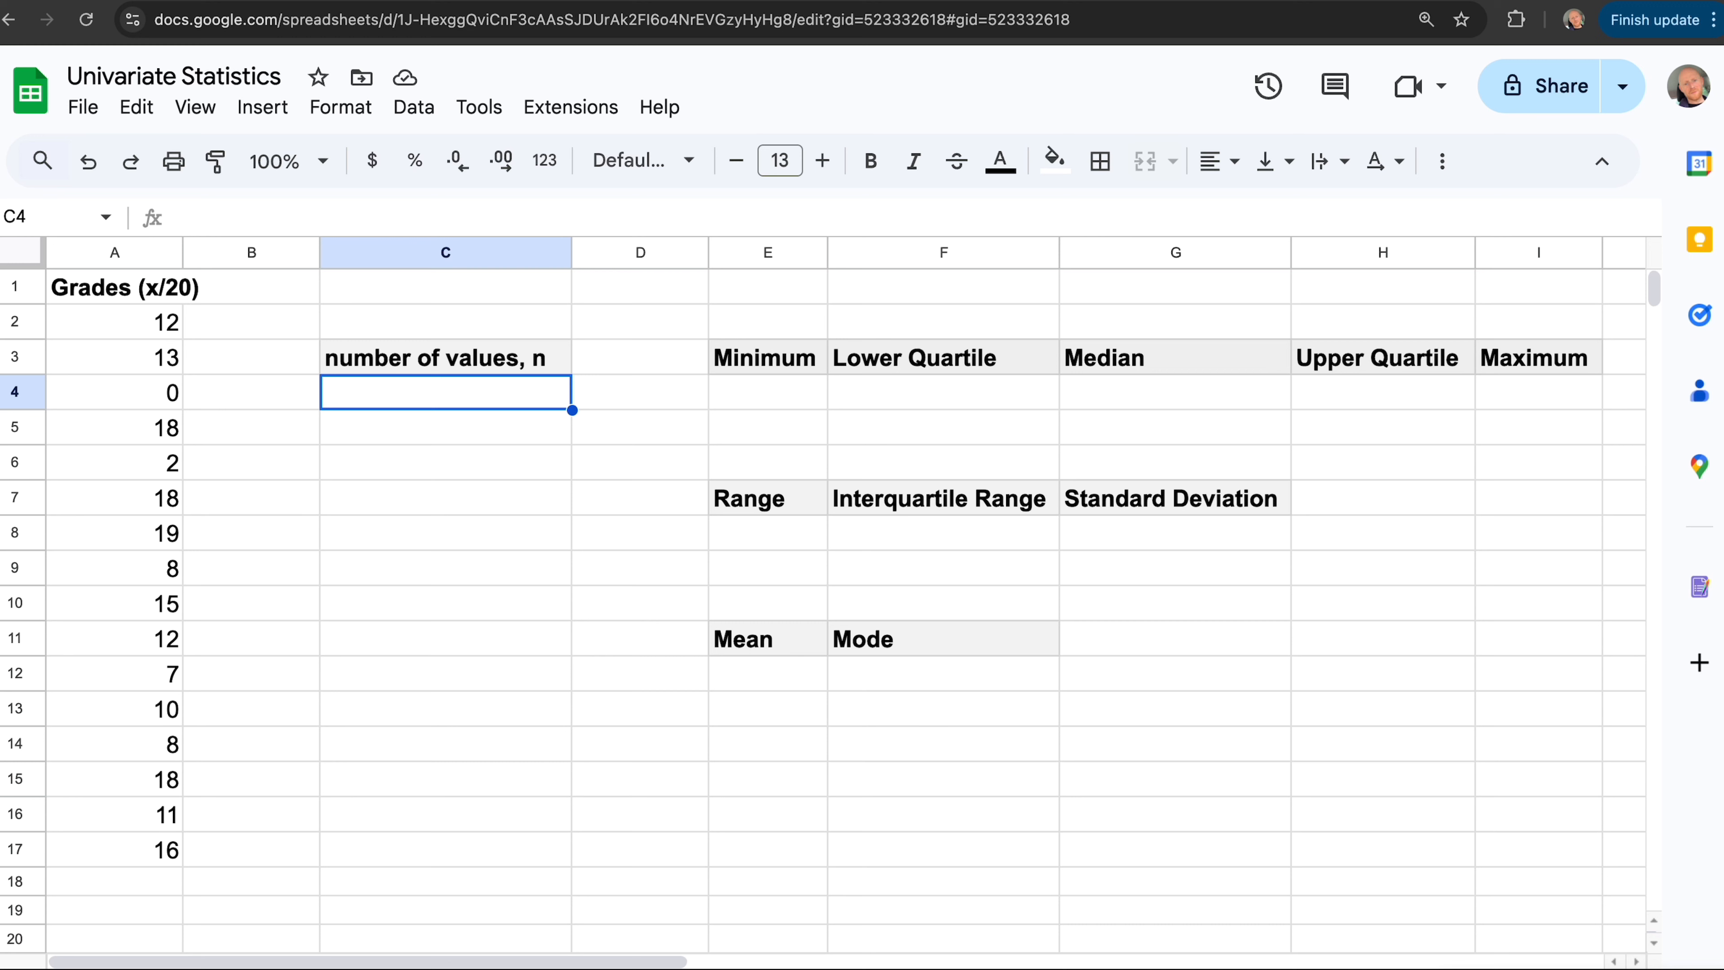
text(=)
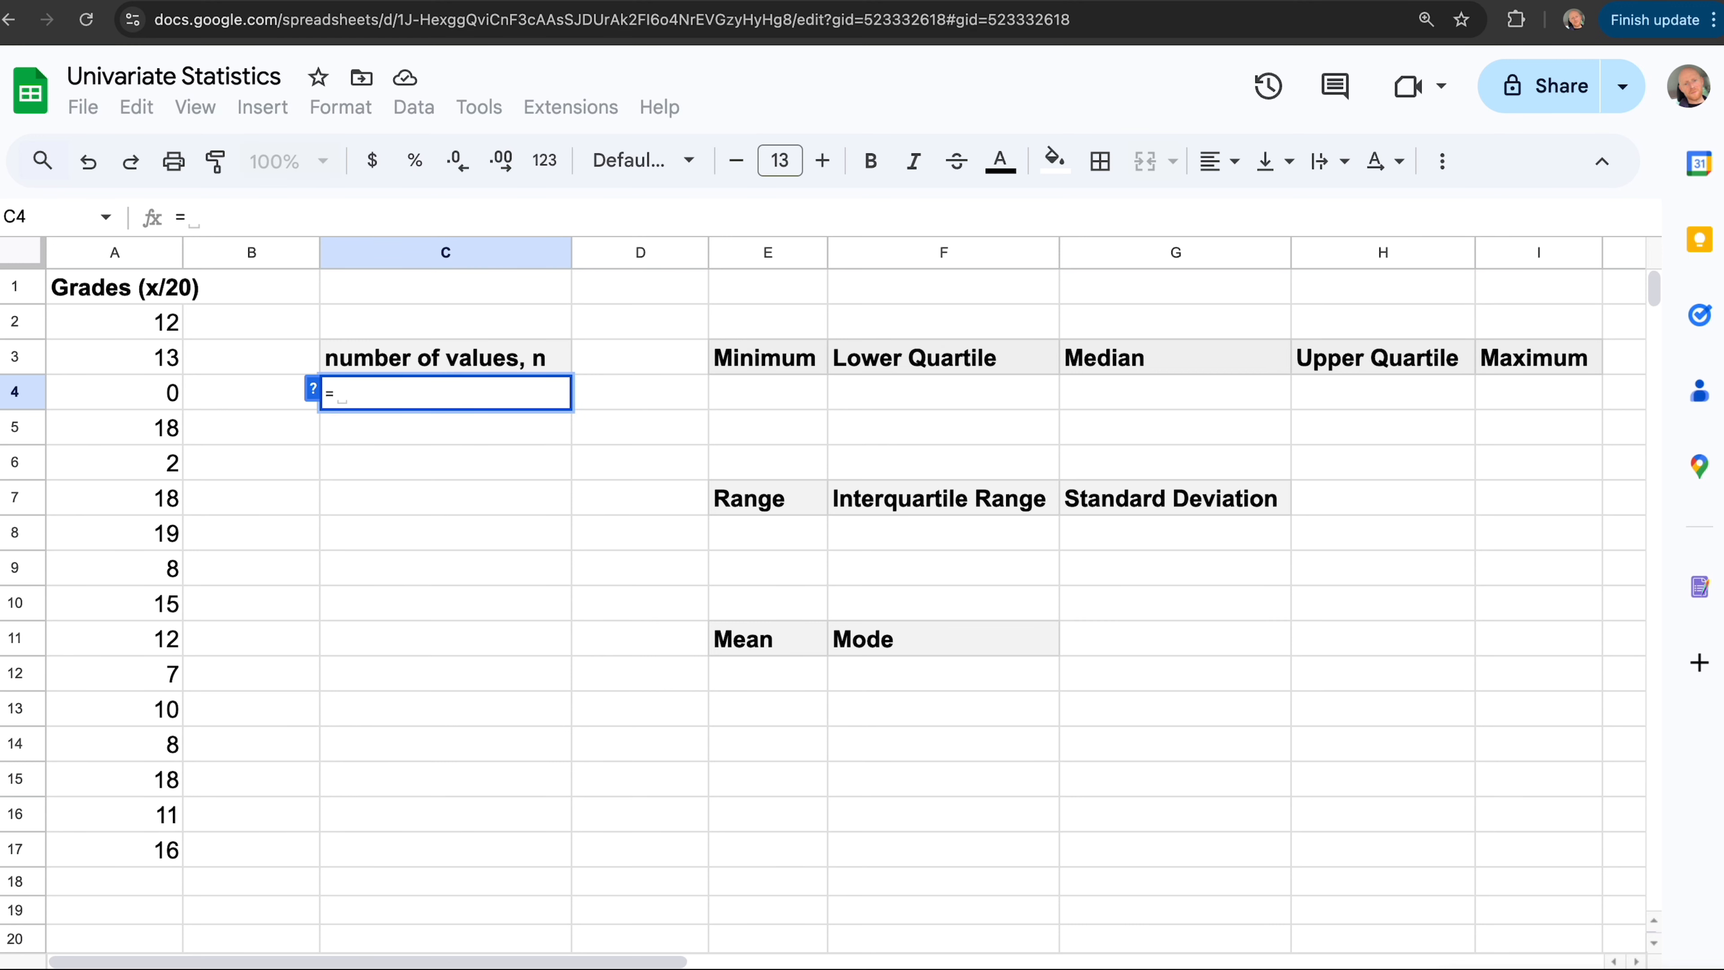
text(count)
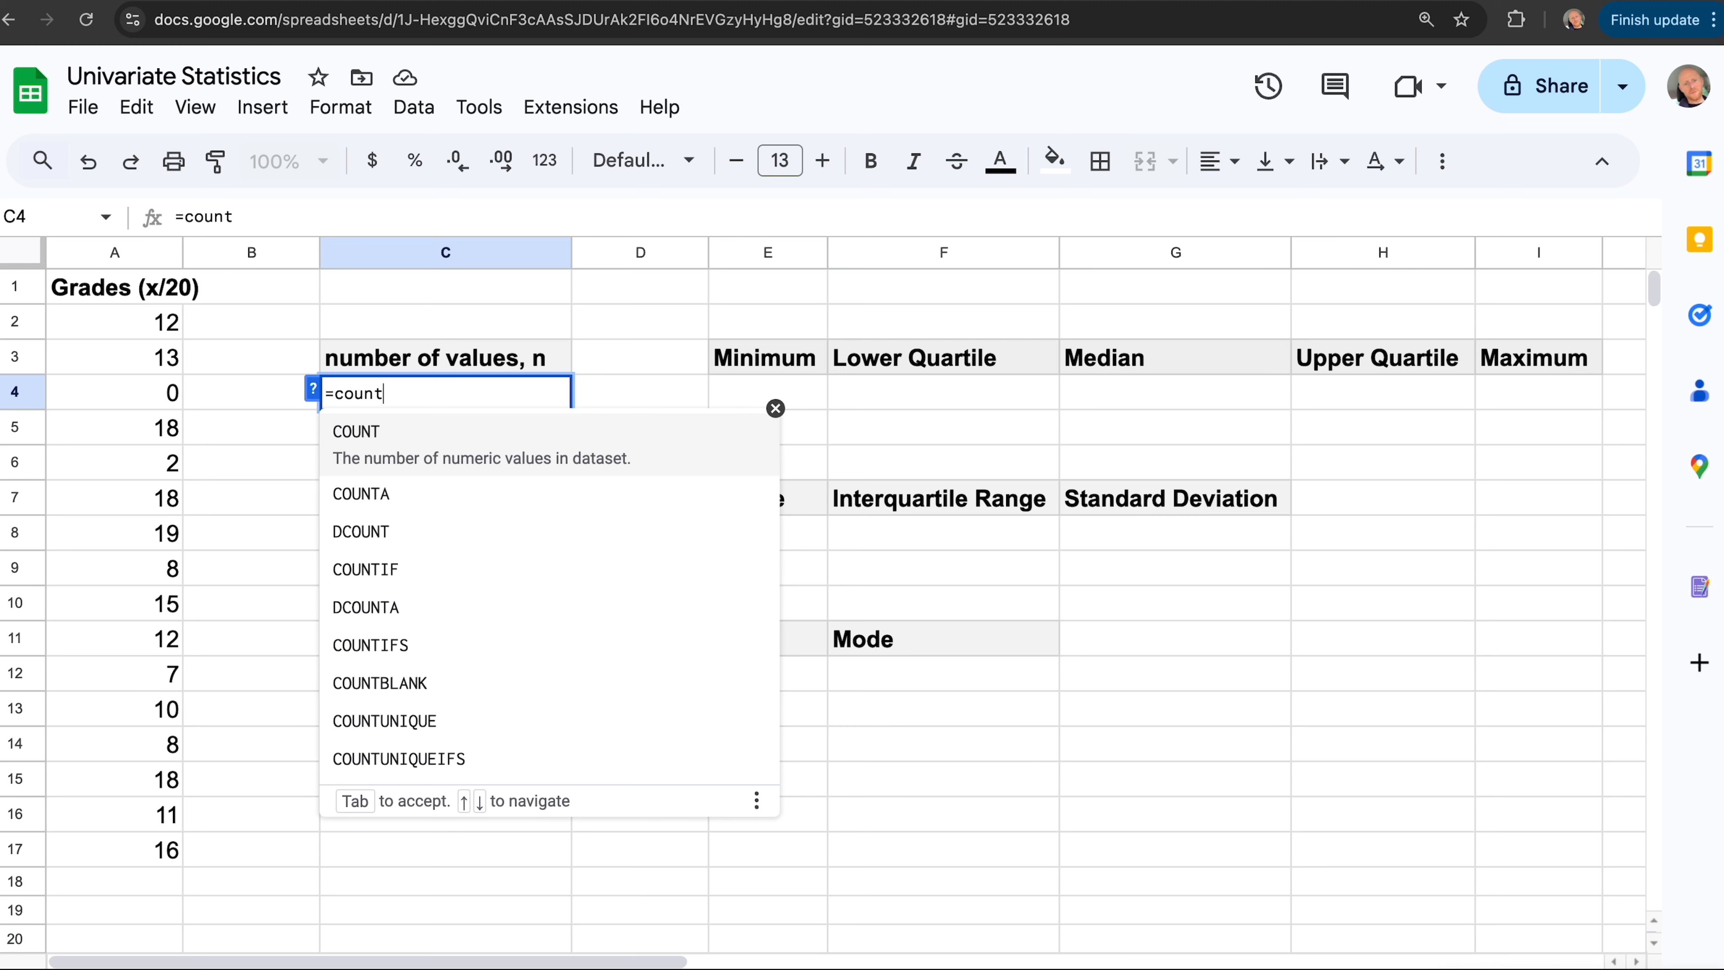
click(481, 448)
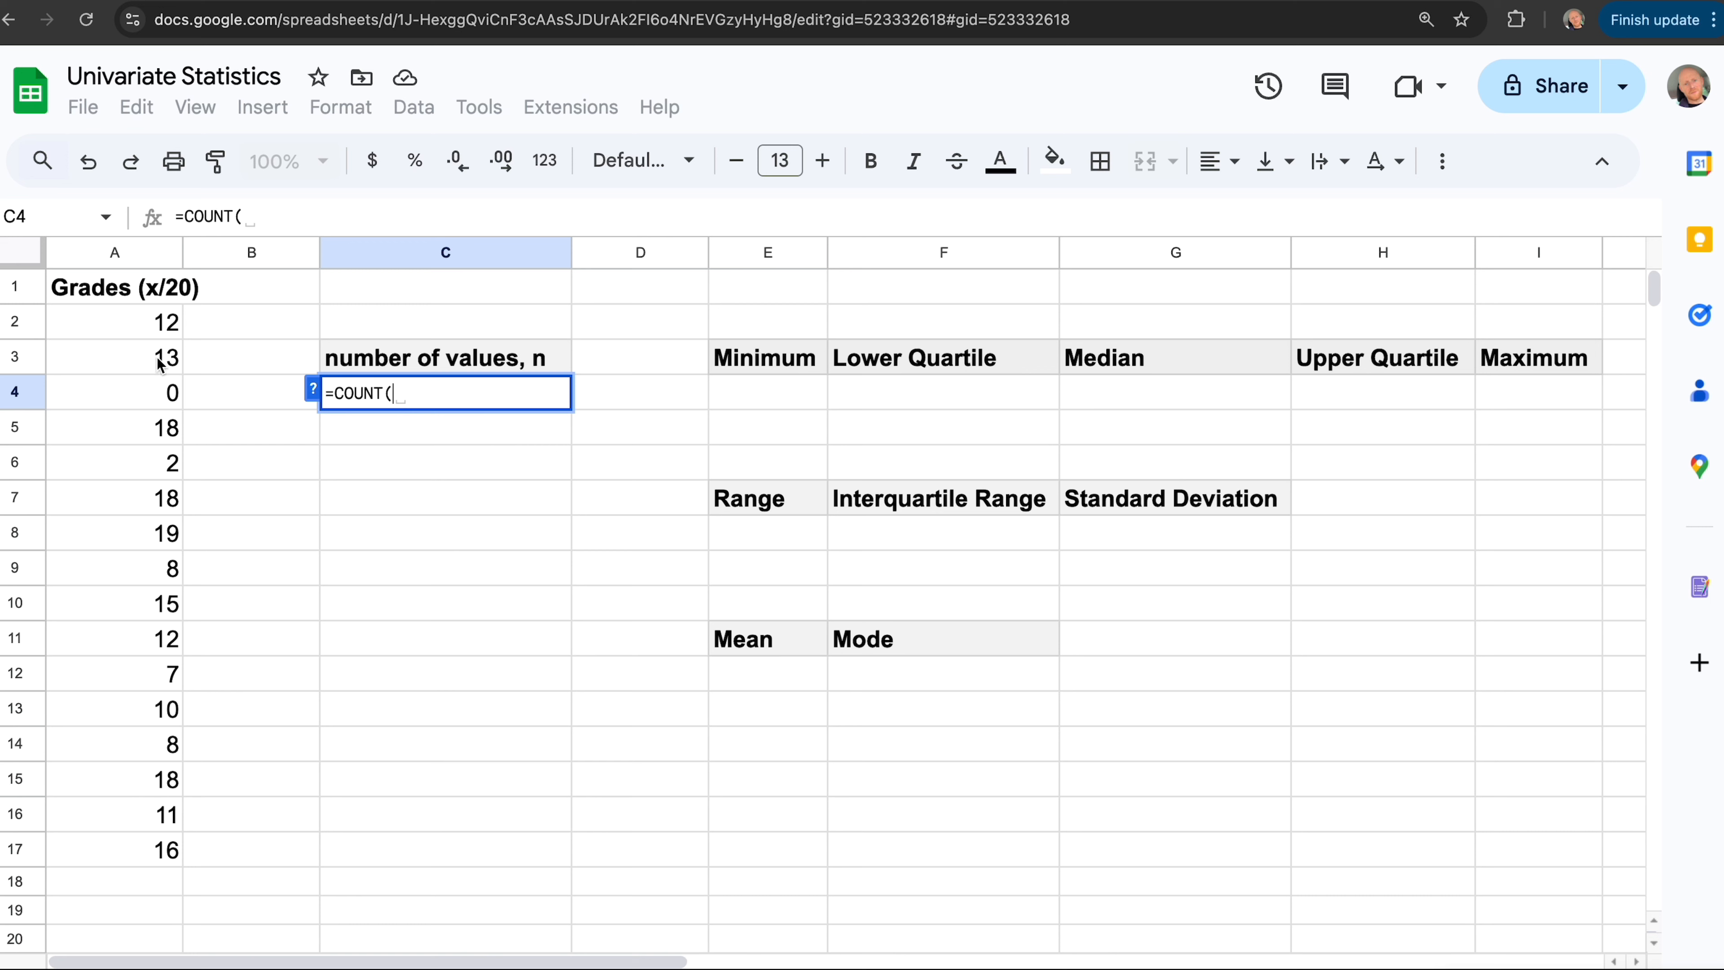
drag(137, 329, 131, 848)
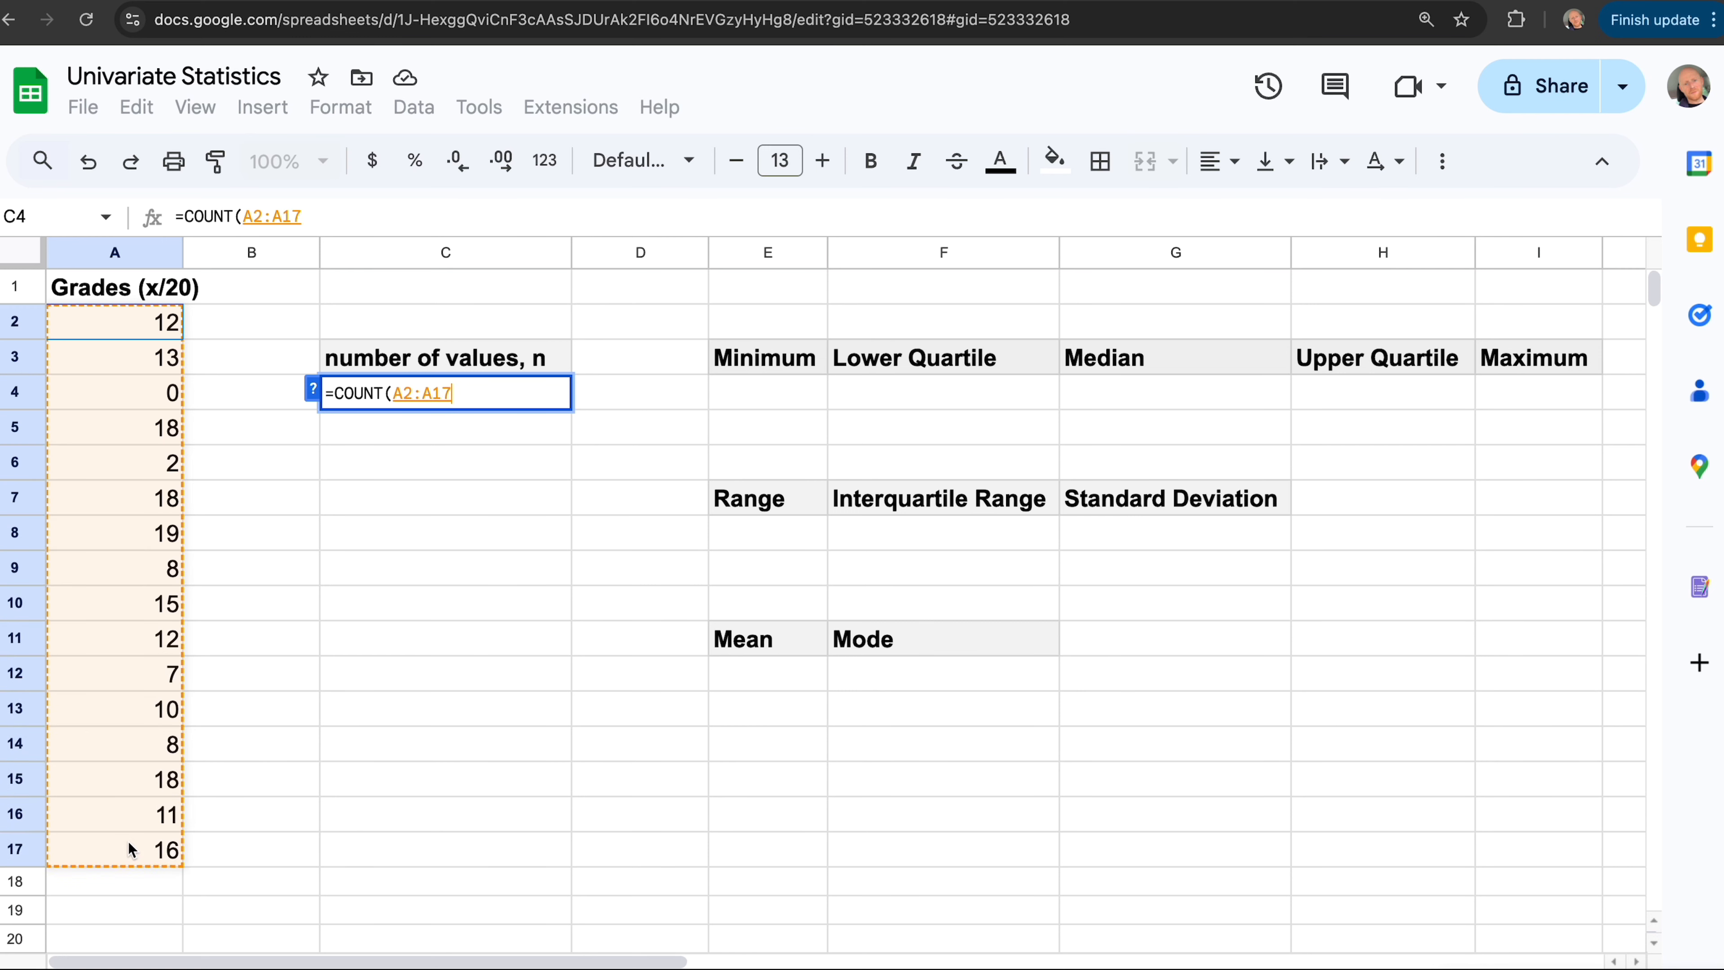
text())
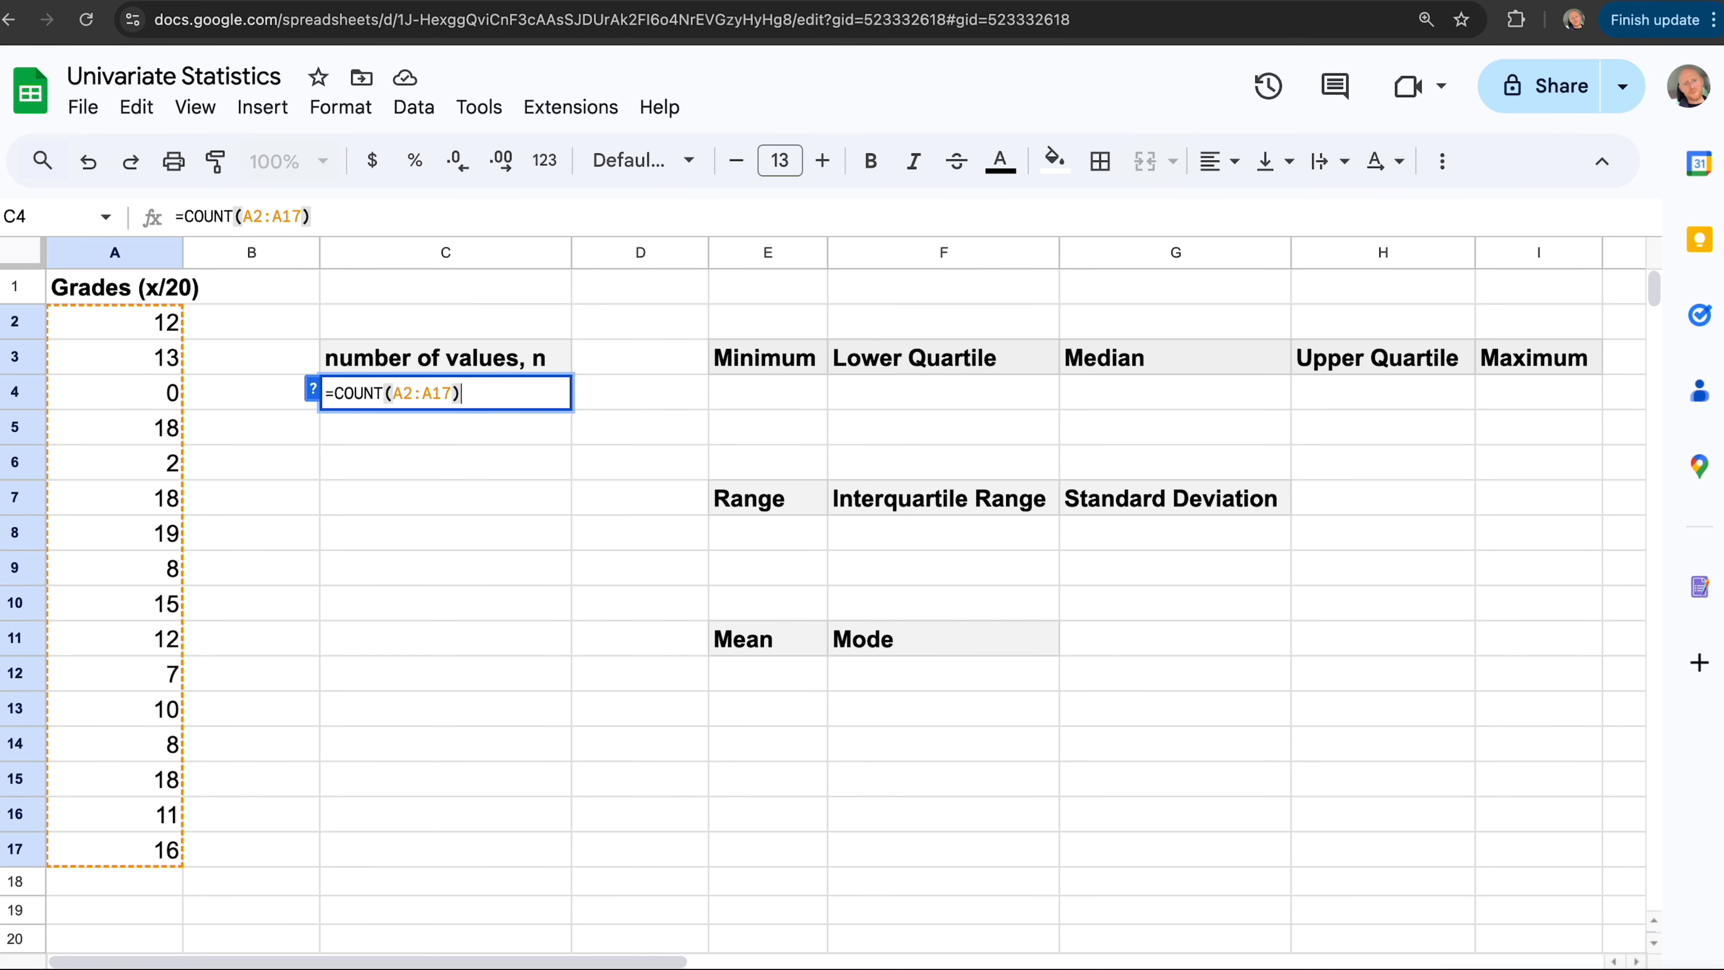
key(Return)
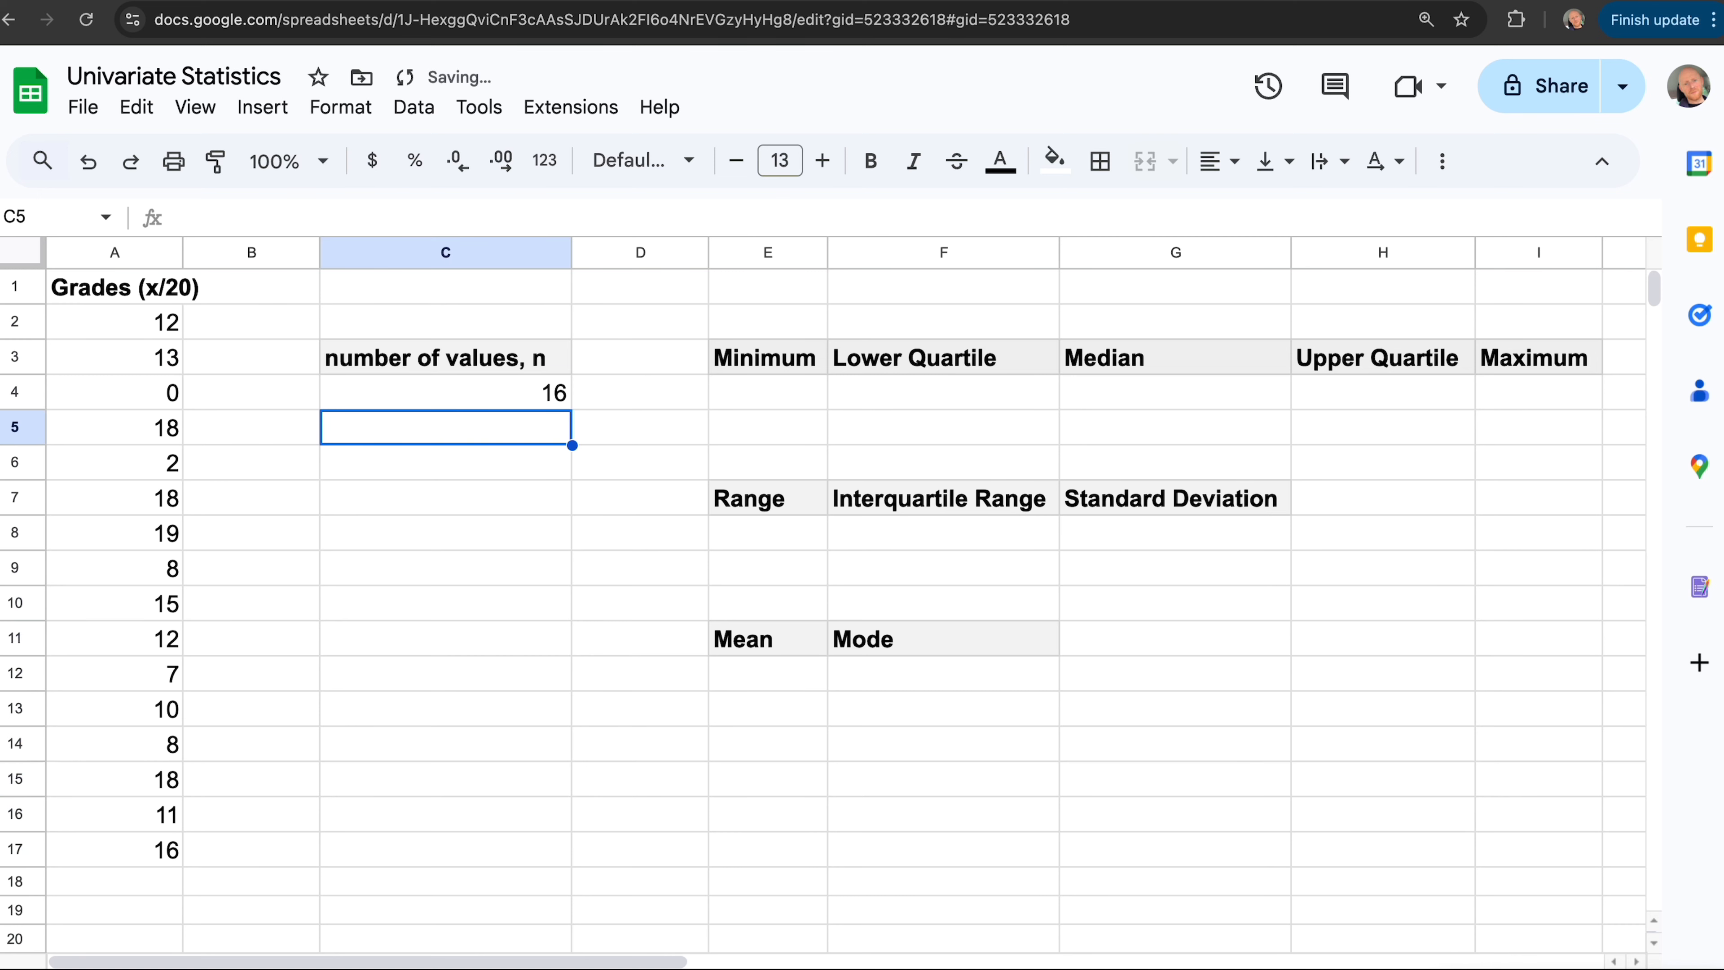
key(Up)
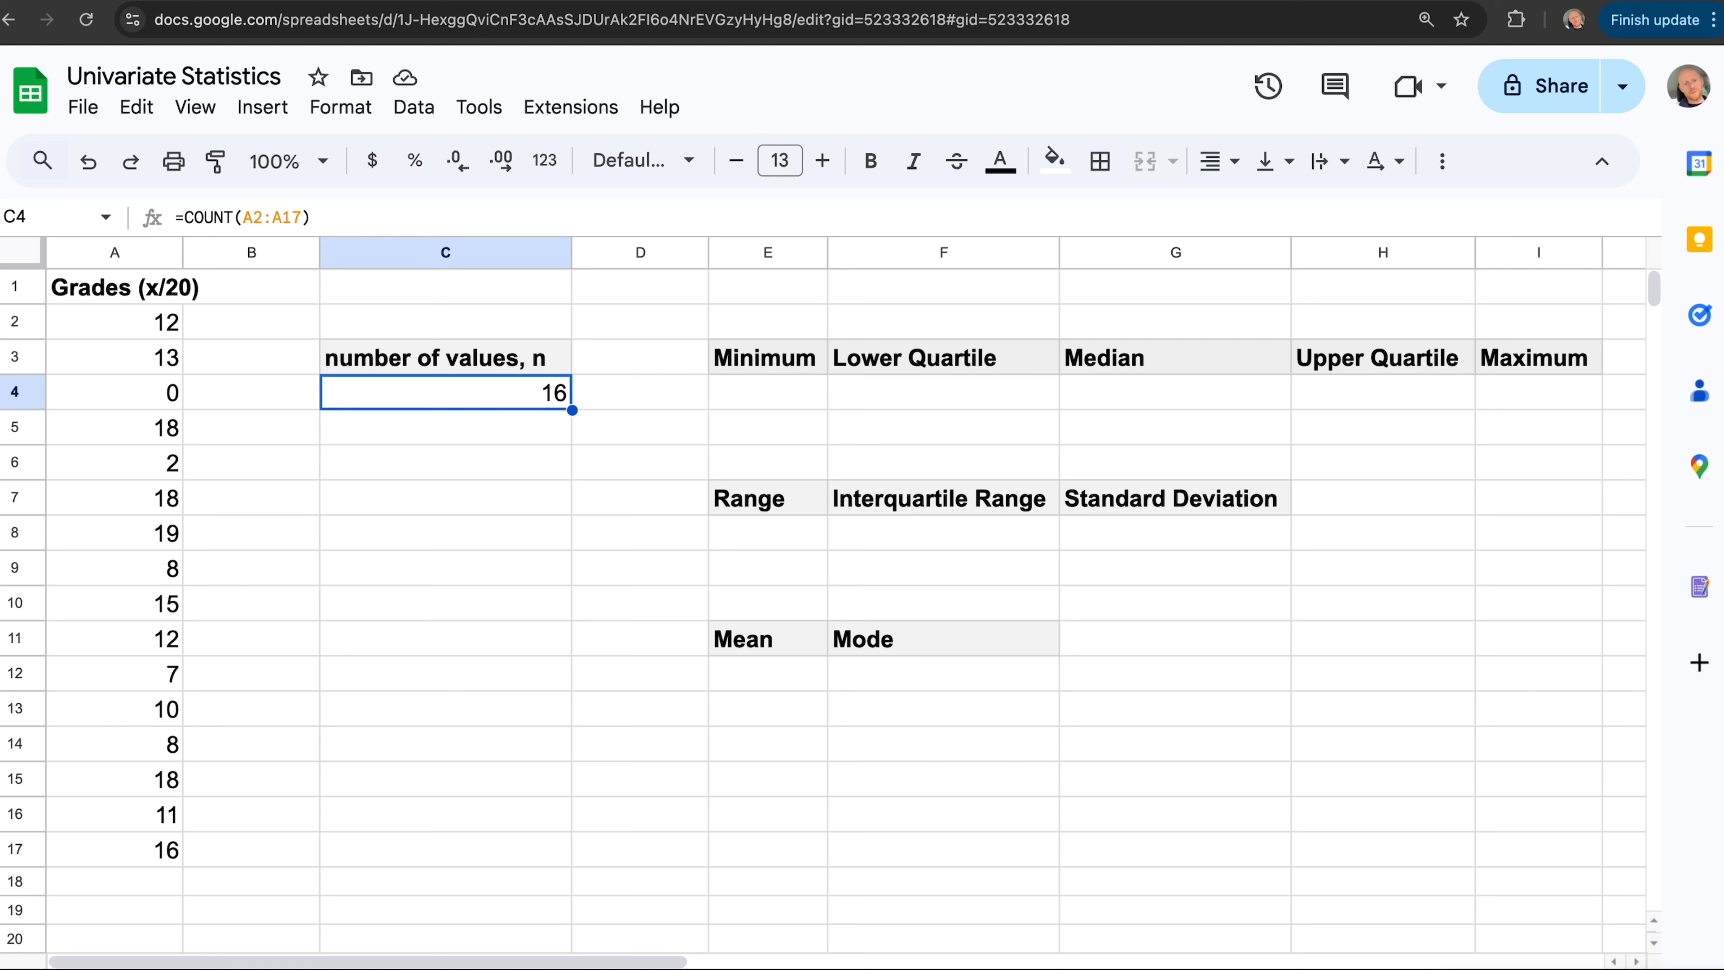
Calculate the minimum grade in E4 with the formula =MIN(A2:A17)
key(Right)
key(Right)
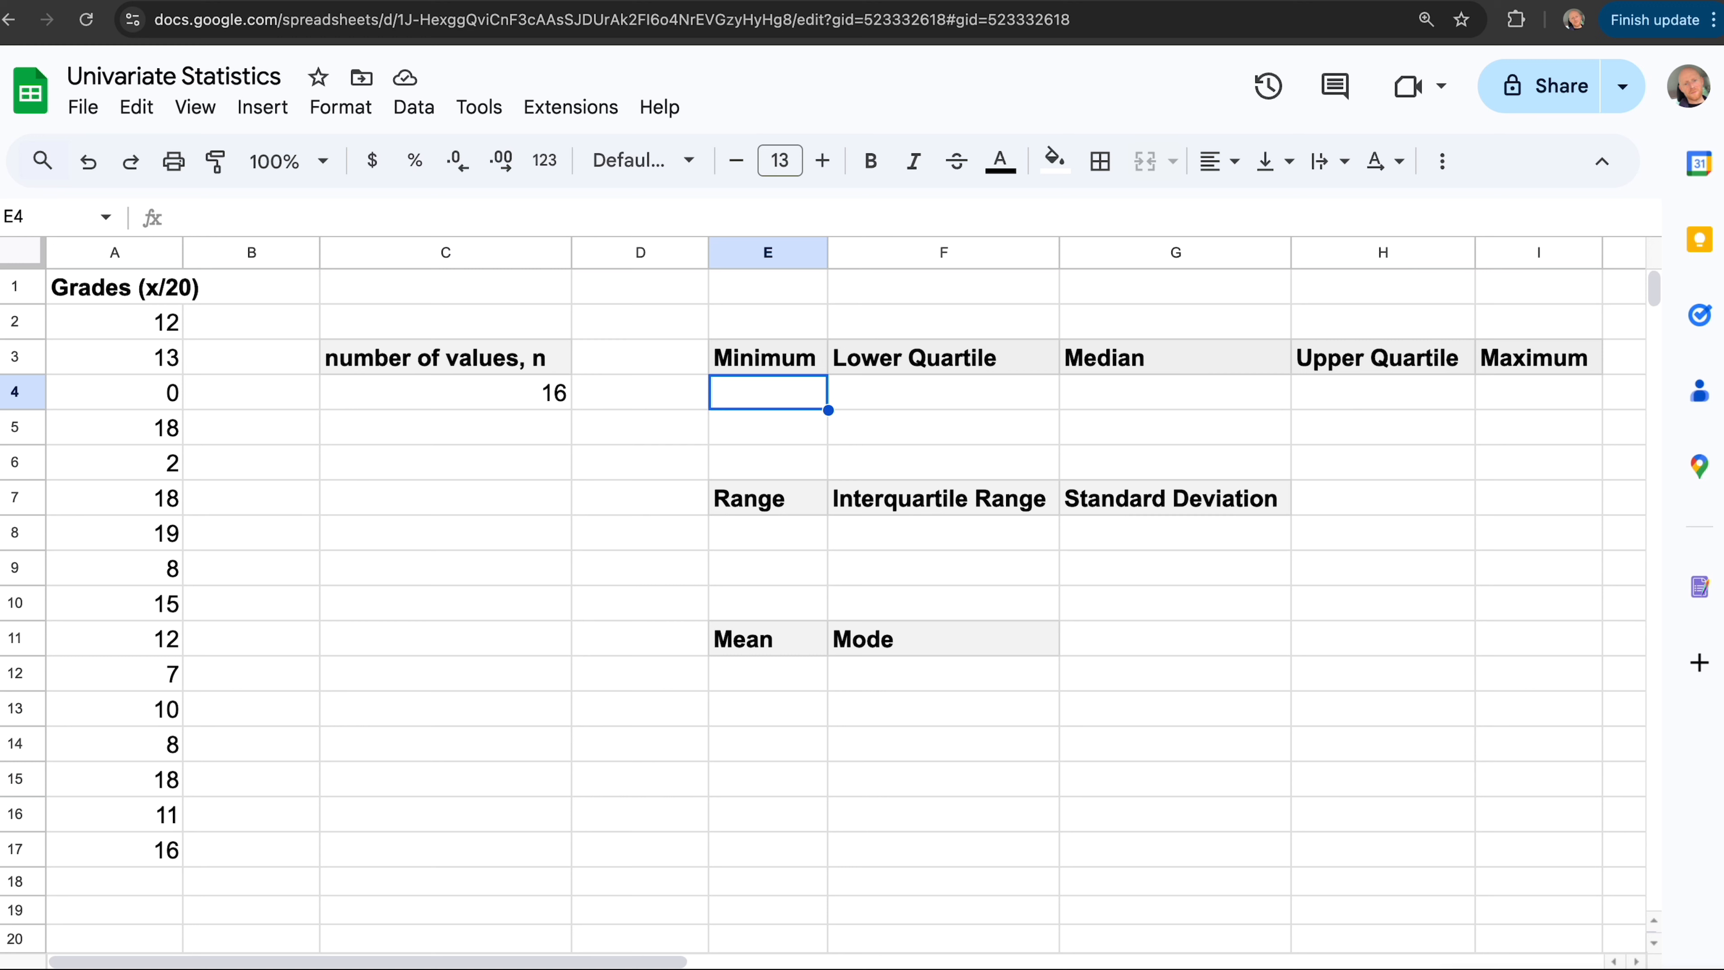
text(=)
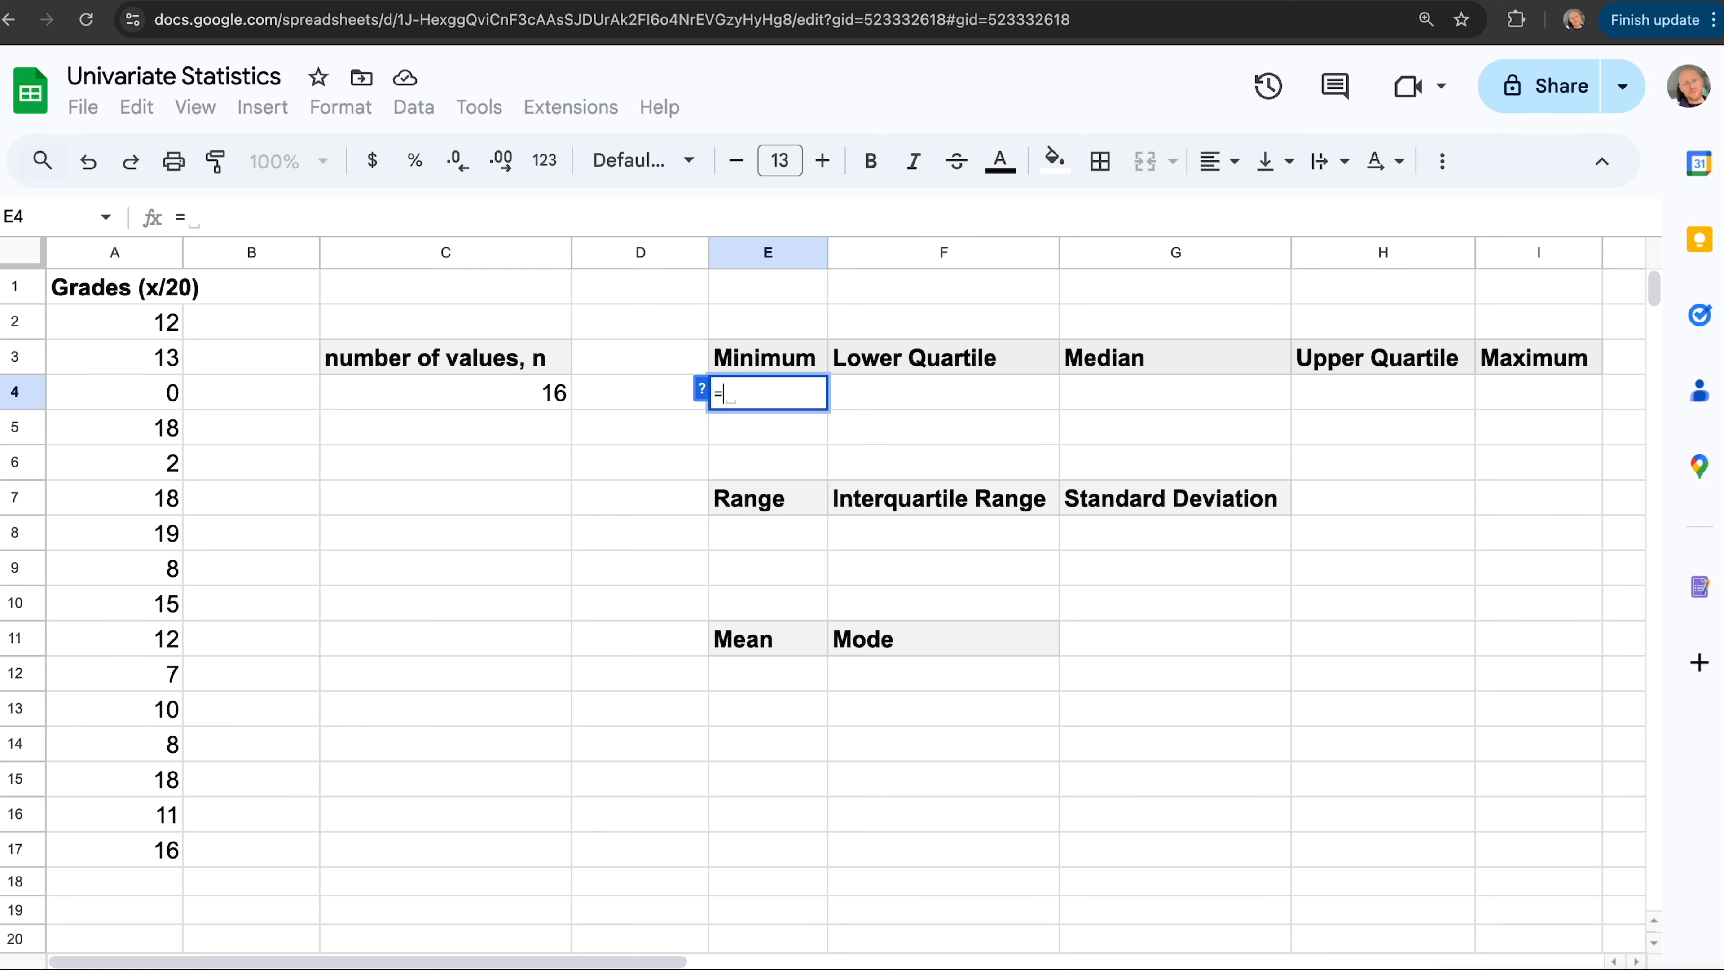
text(min)
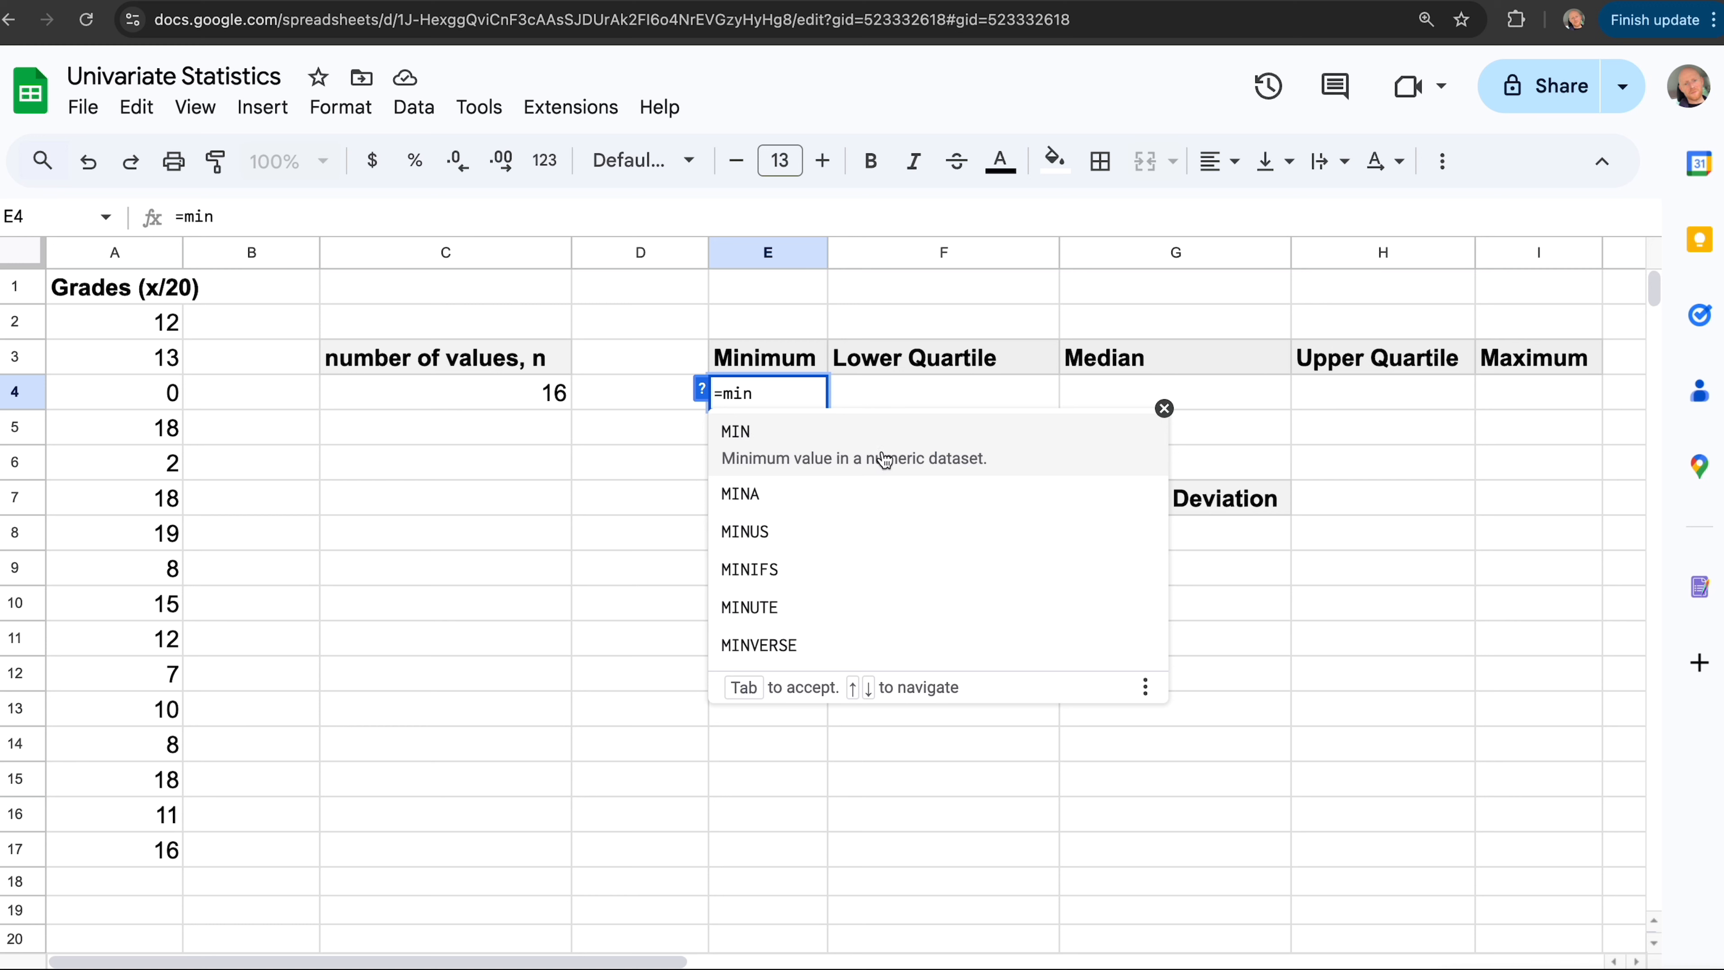
click(783, 454)
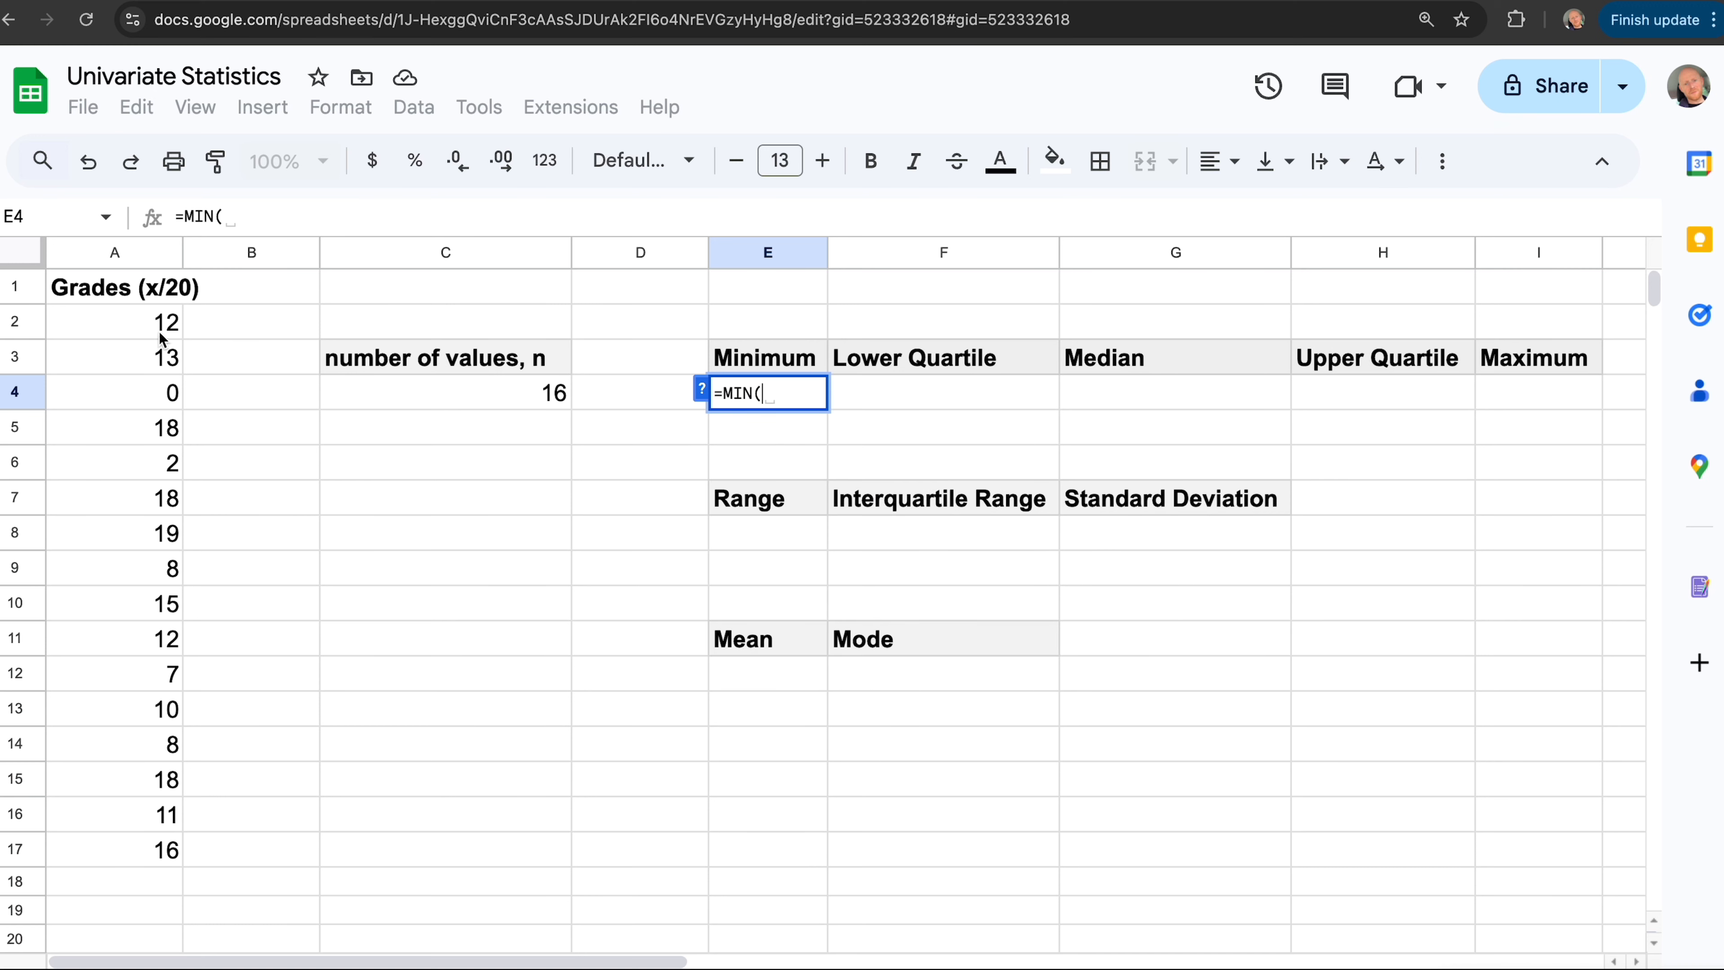
drag(159, 324, 133, 854)
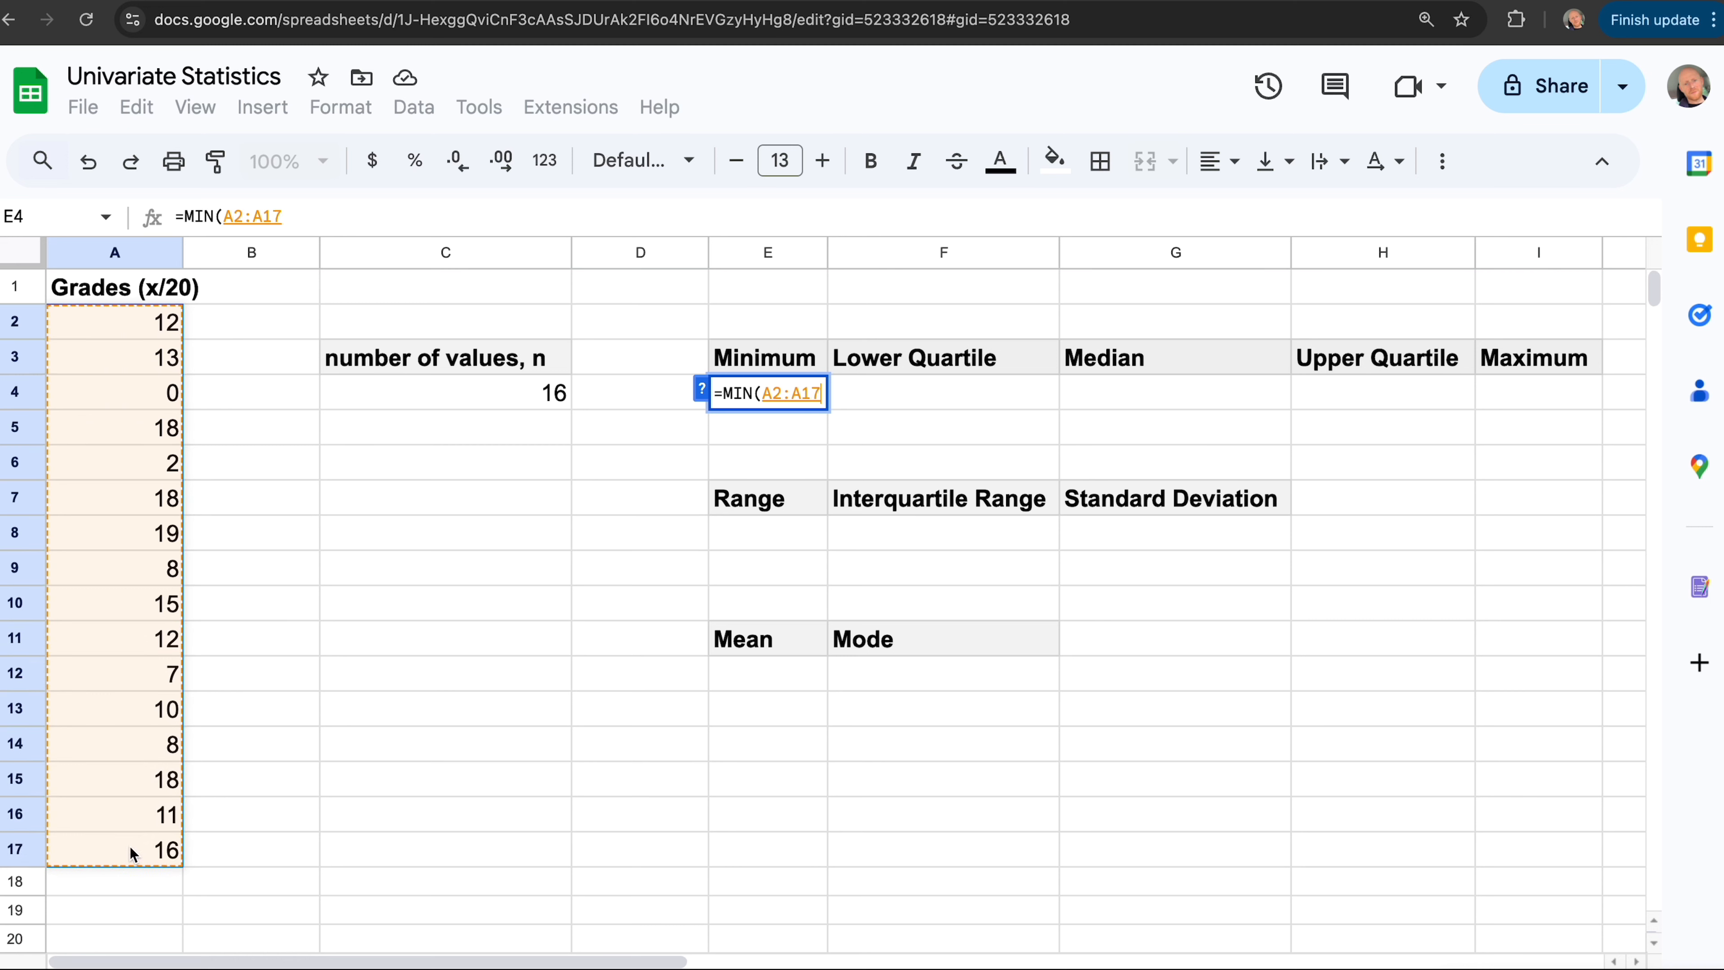
text())
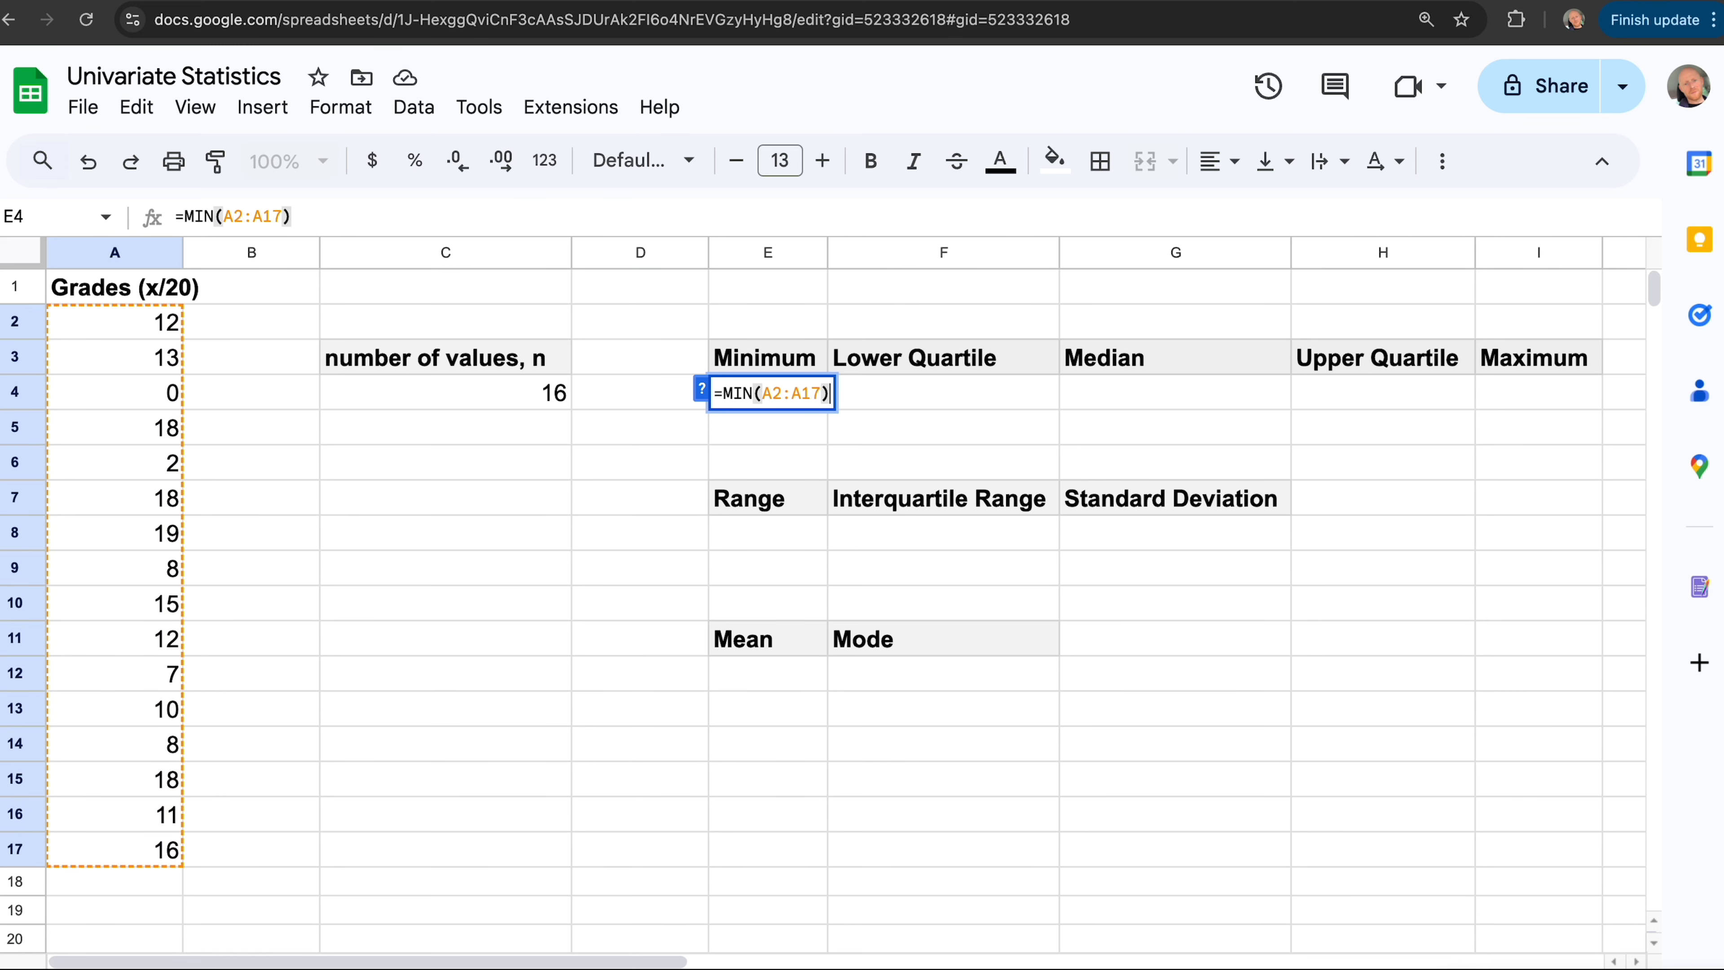
key(Return)
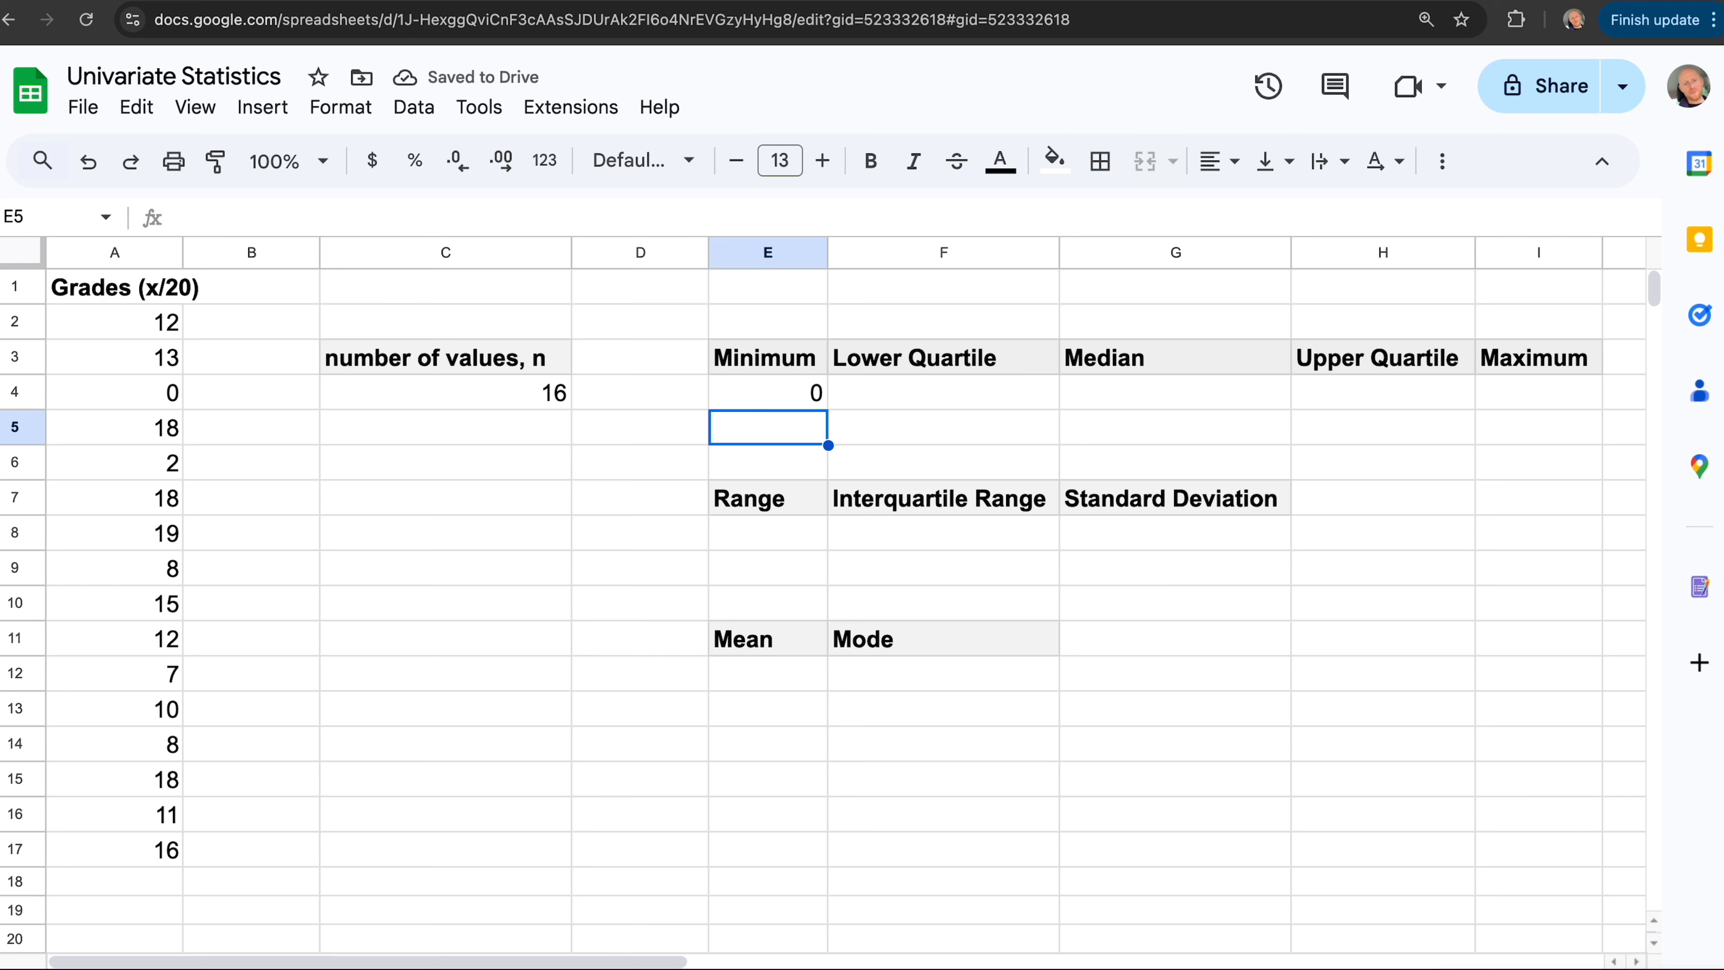
key(Up)
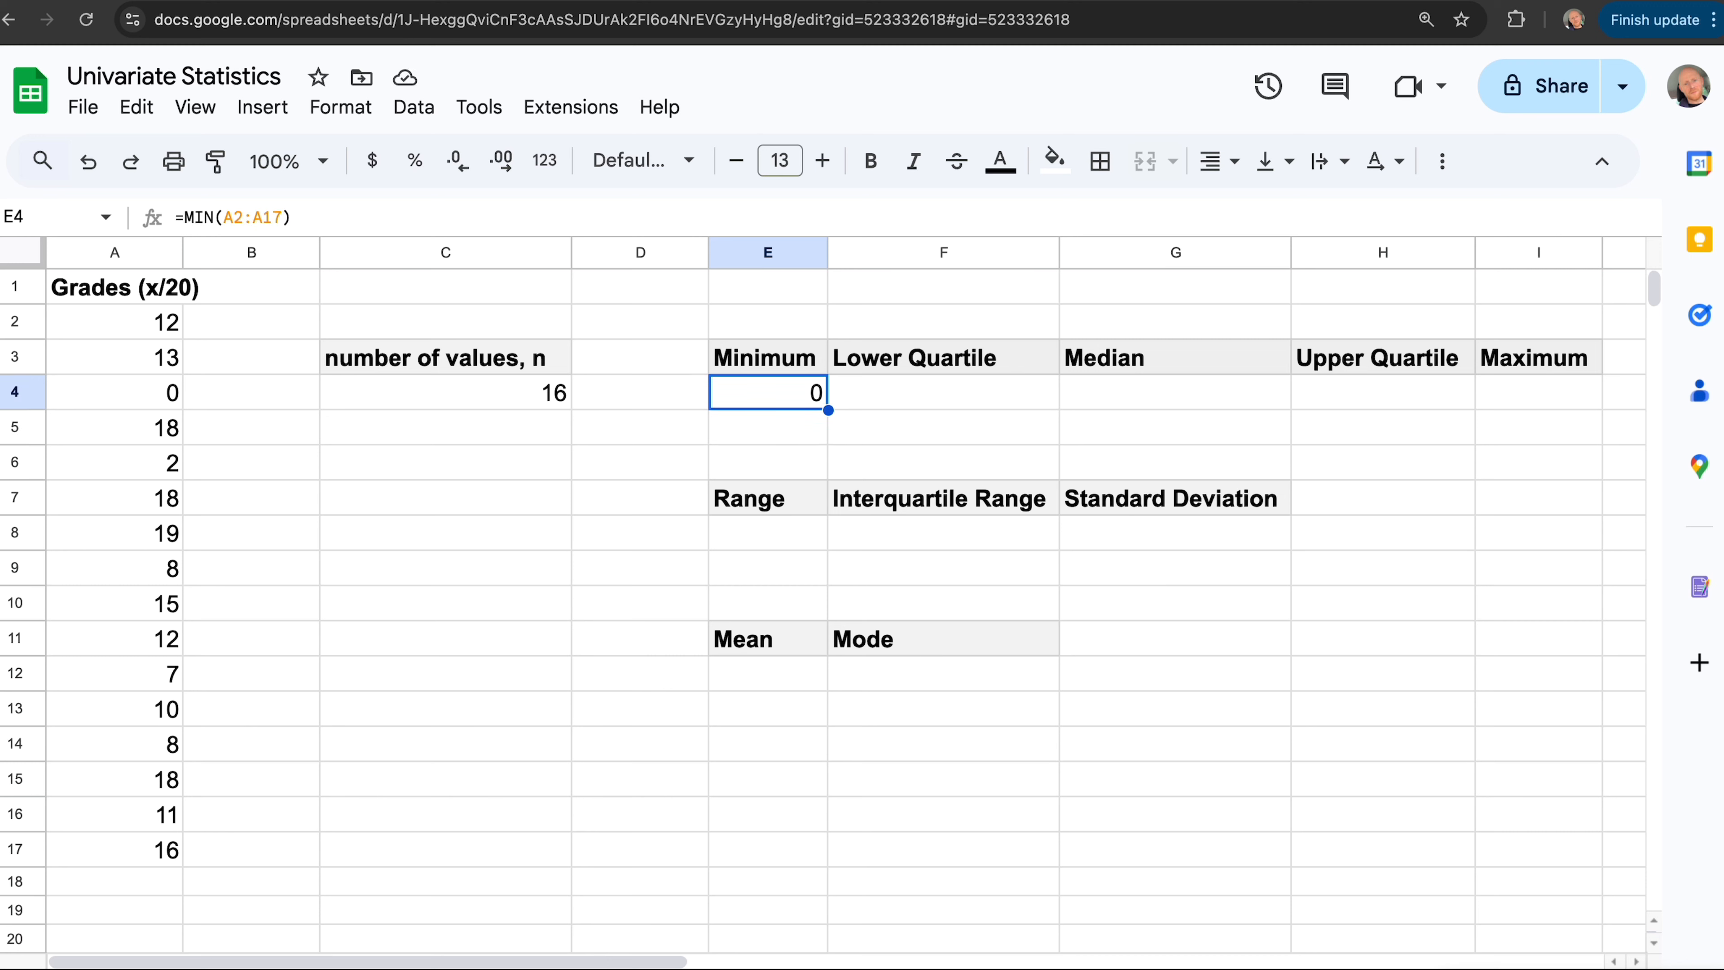
Calculate the lower quartile of the grades in F4 with the formula =QUARTILE(A2:A17,1)
key(Right)
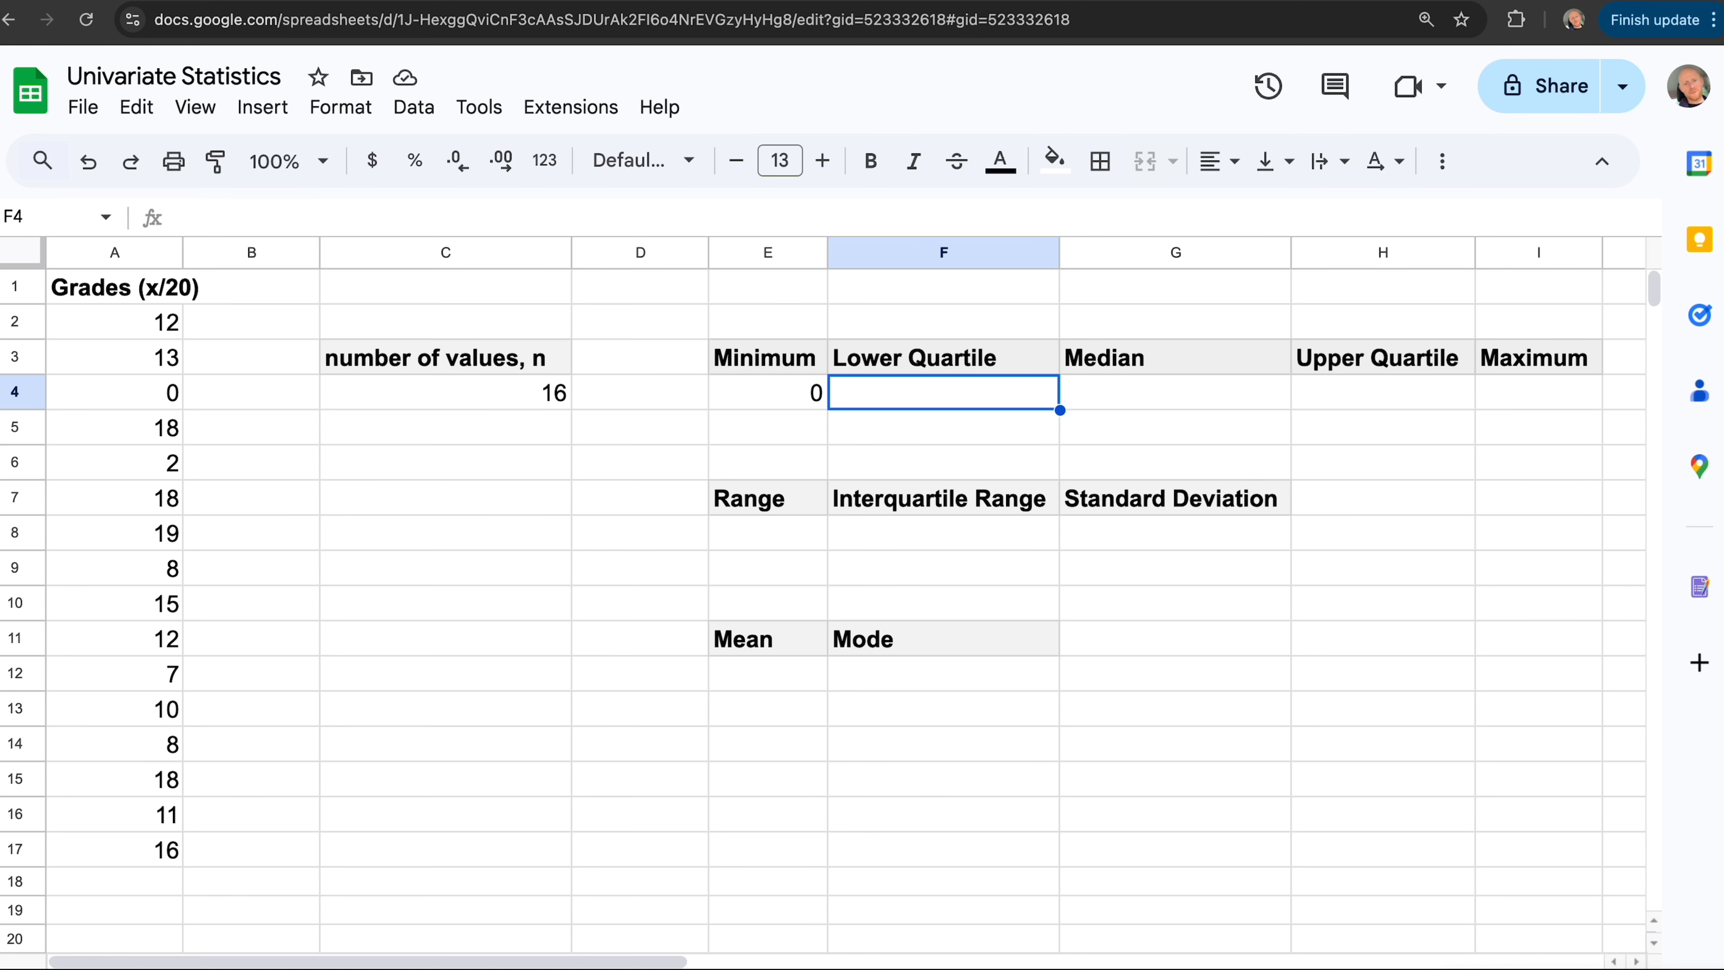
key(Up)
key(Down)
text(=quar)
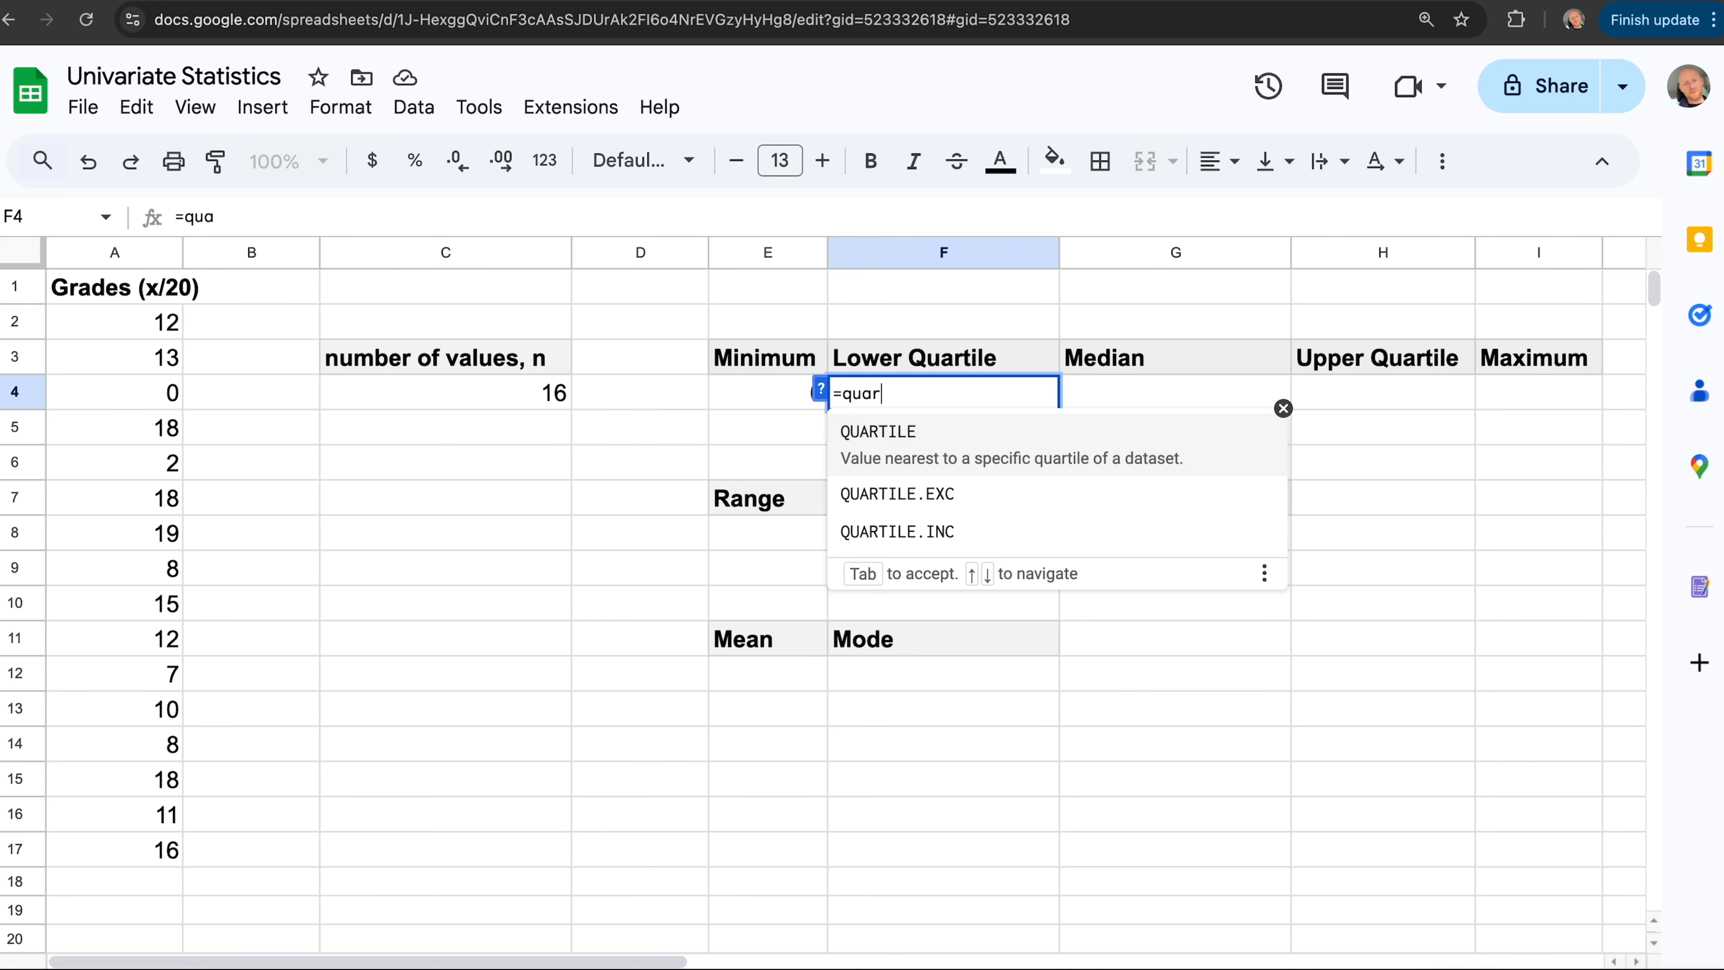
text(tile)
click(927, 447)
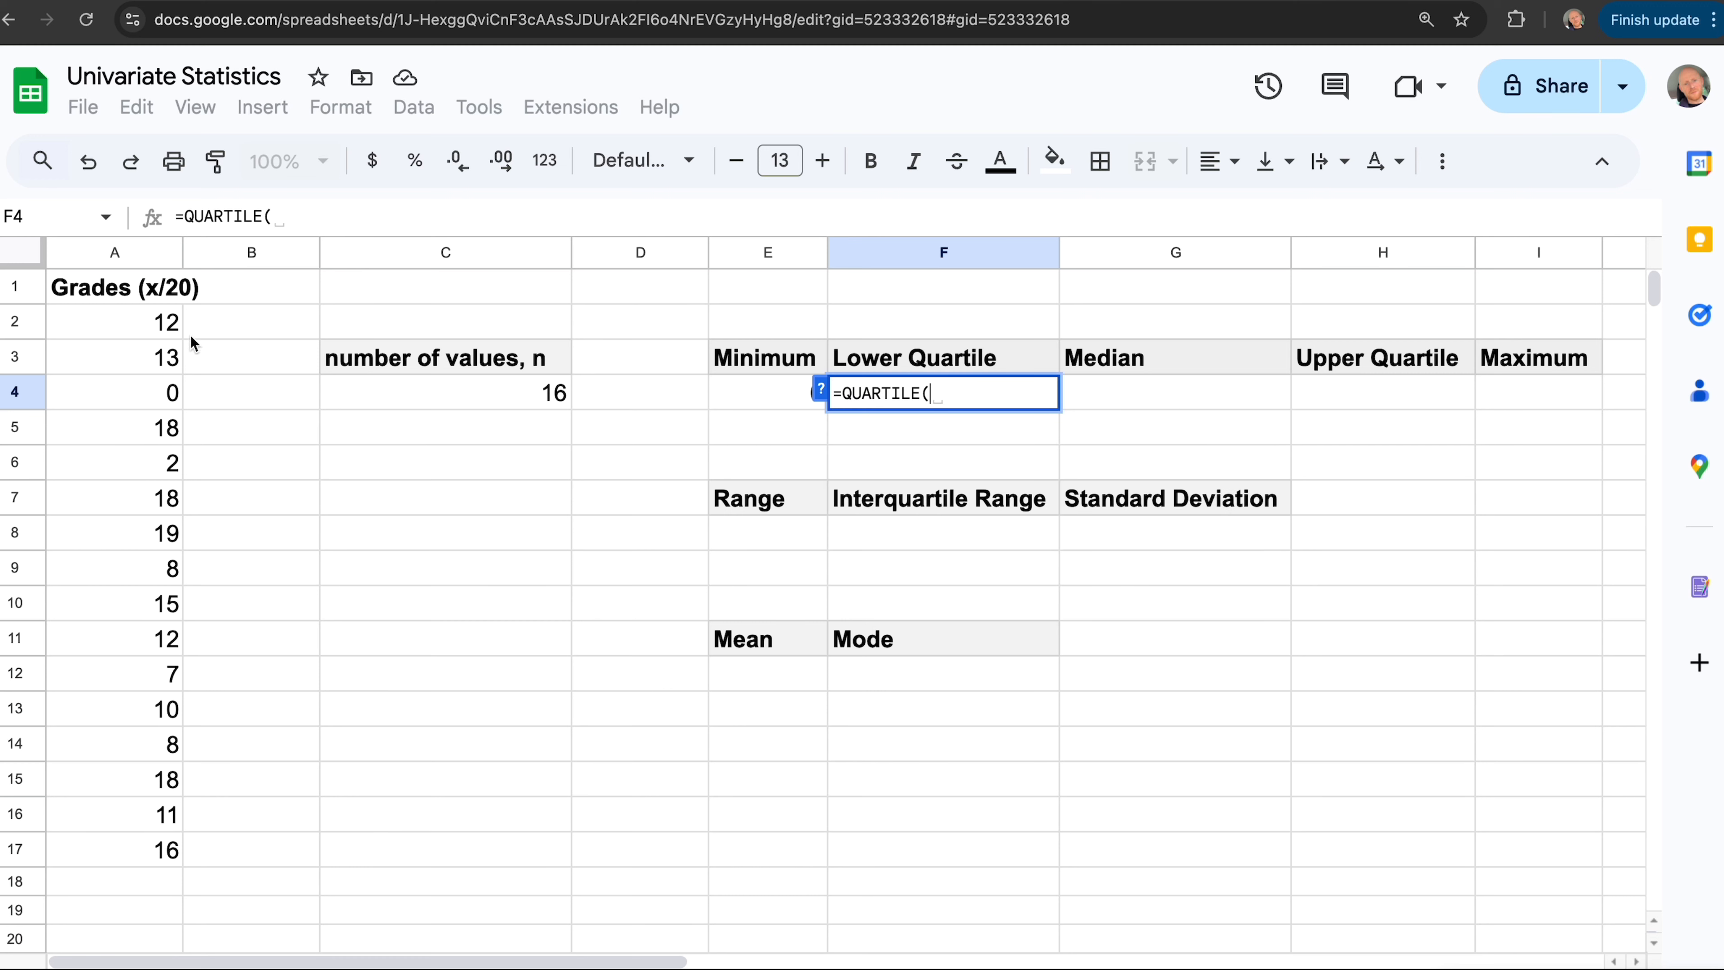
drag(132, 320, 131, 847)
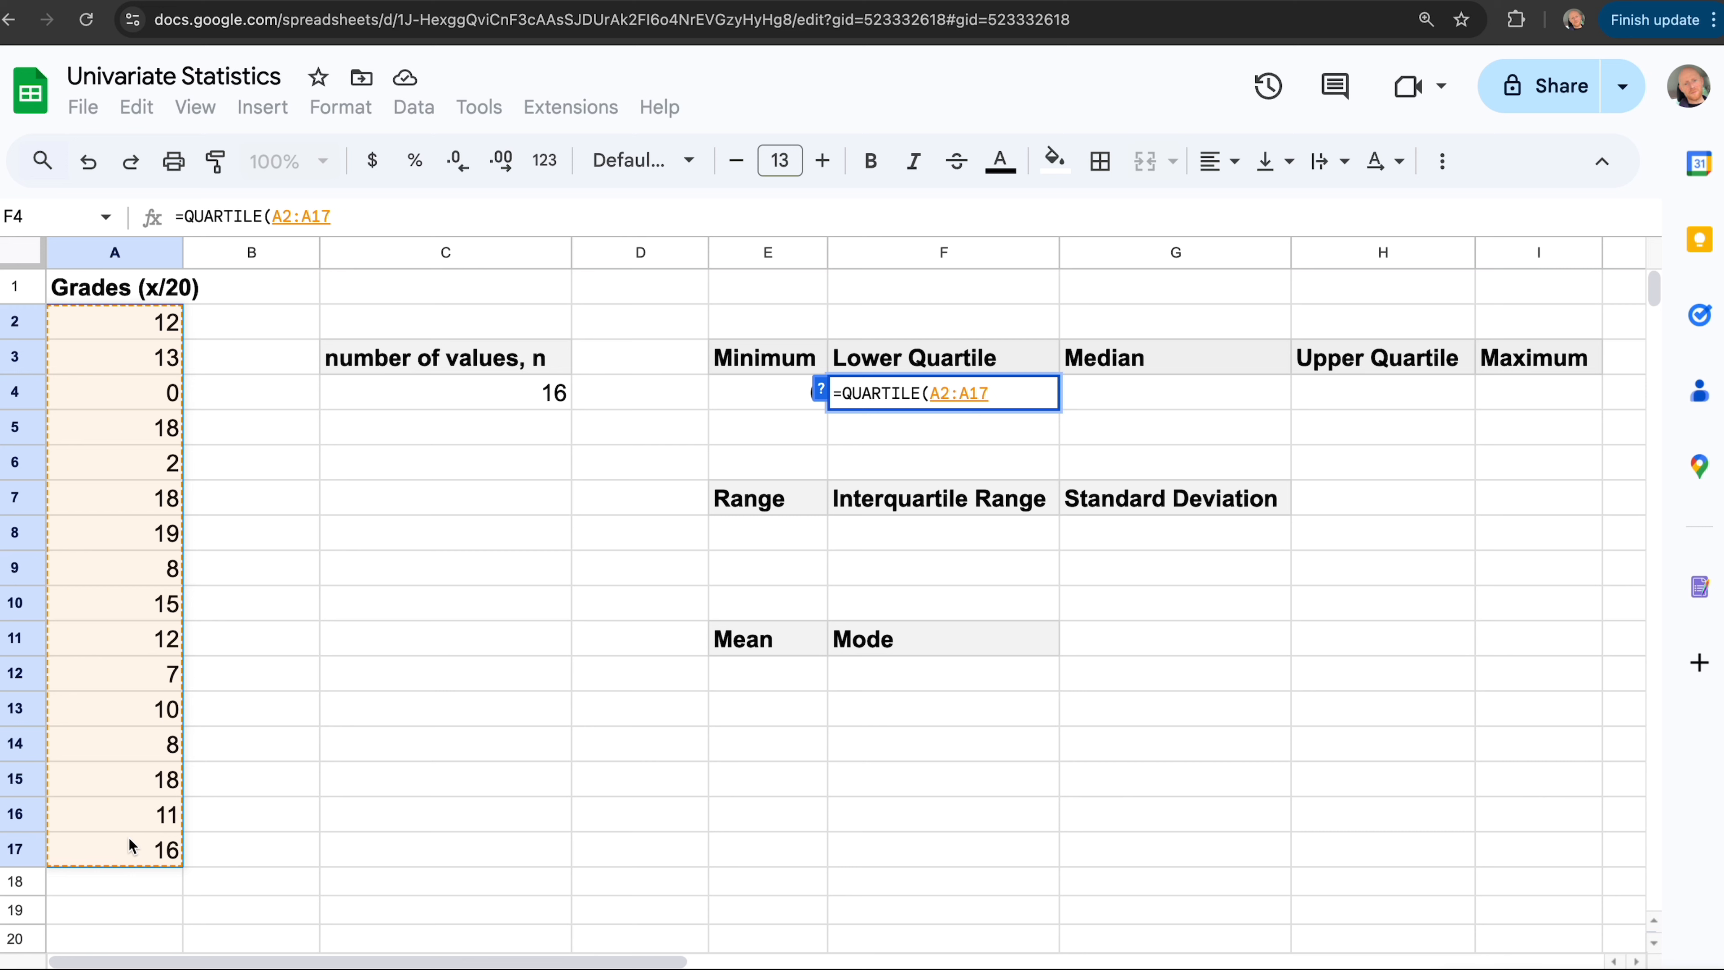
text(,1)
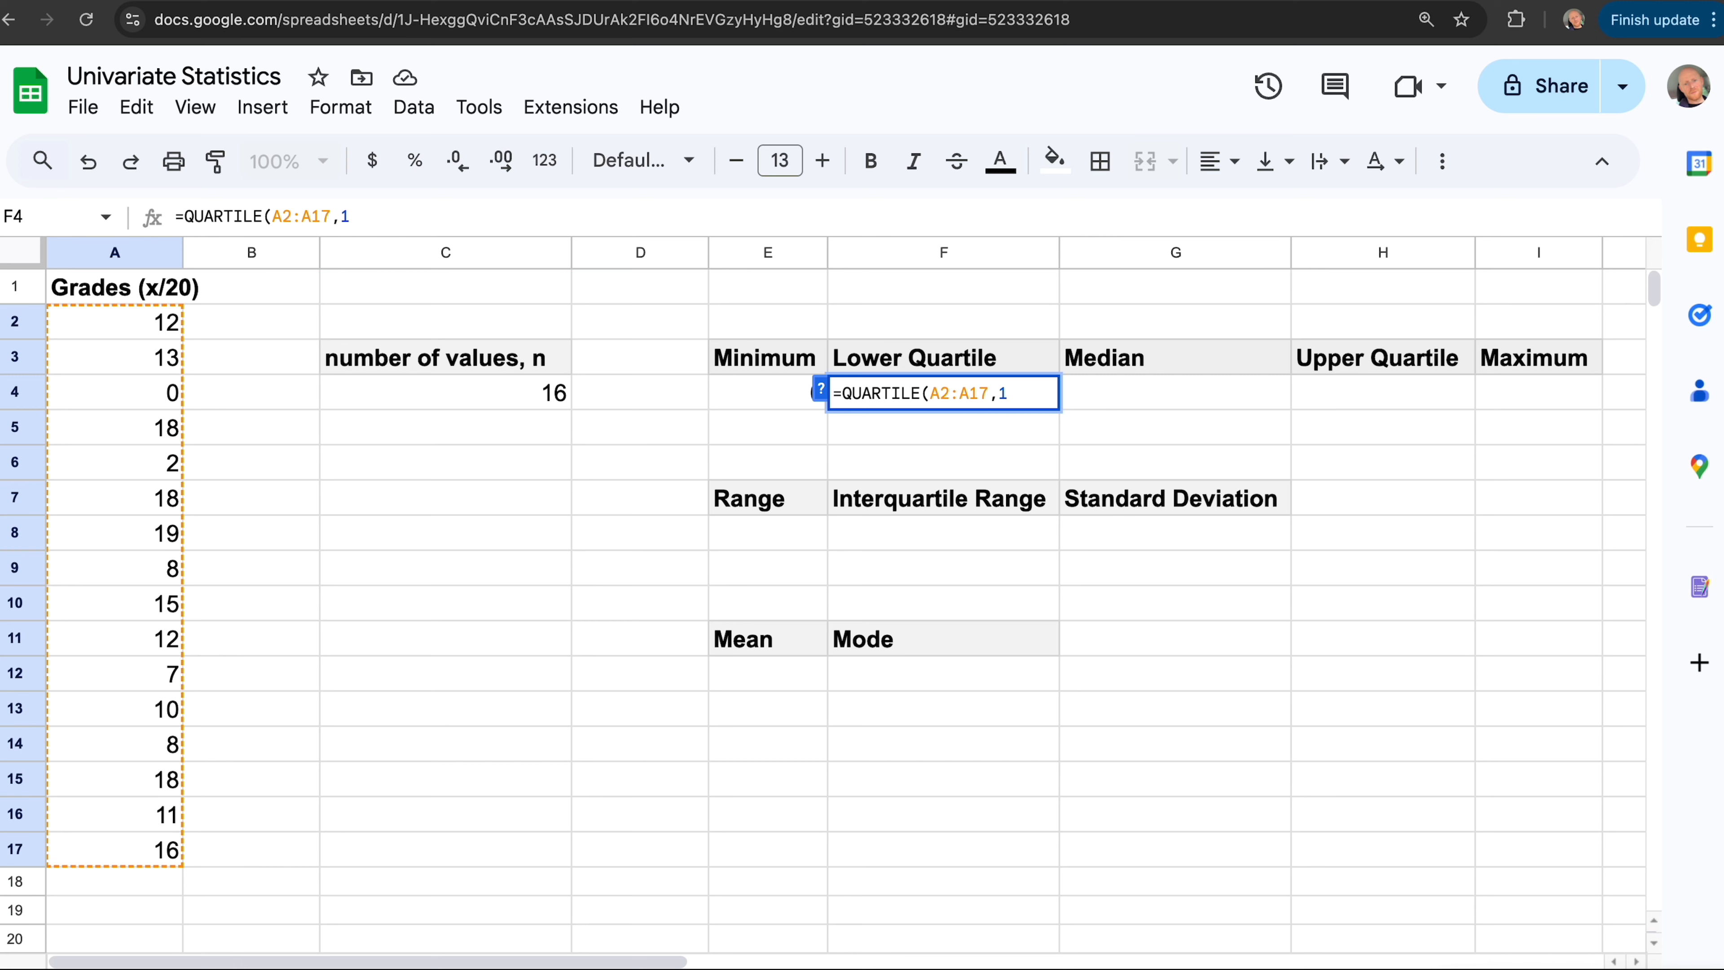
text())
key(Return)
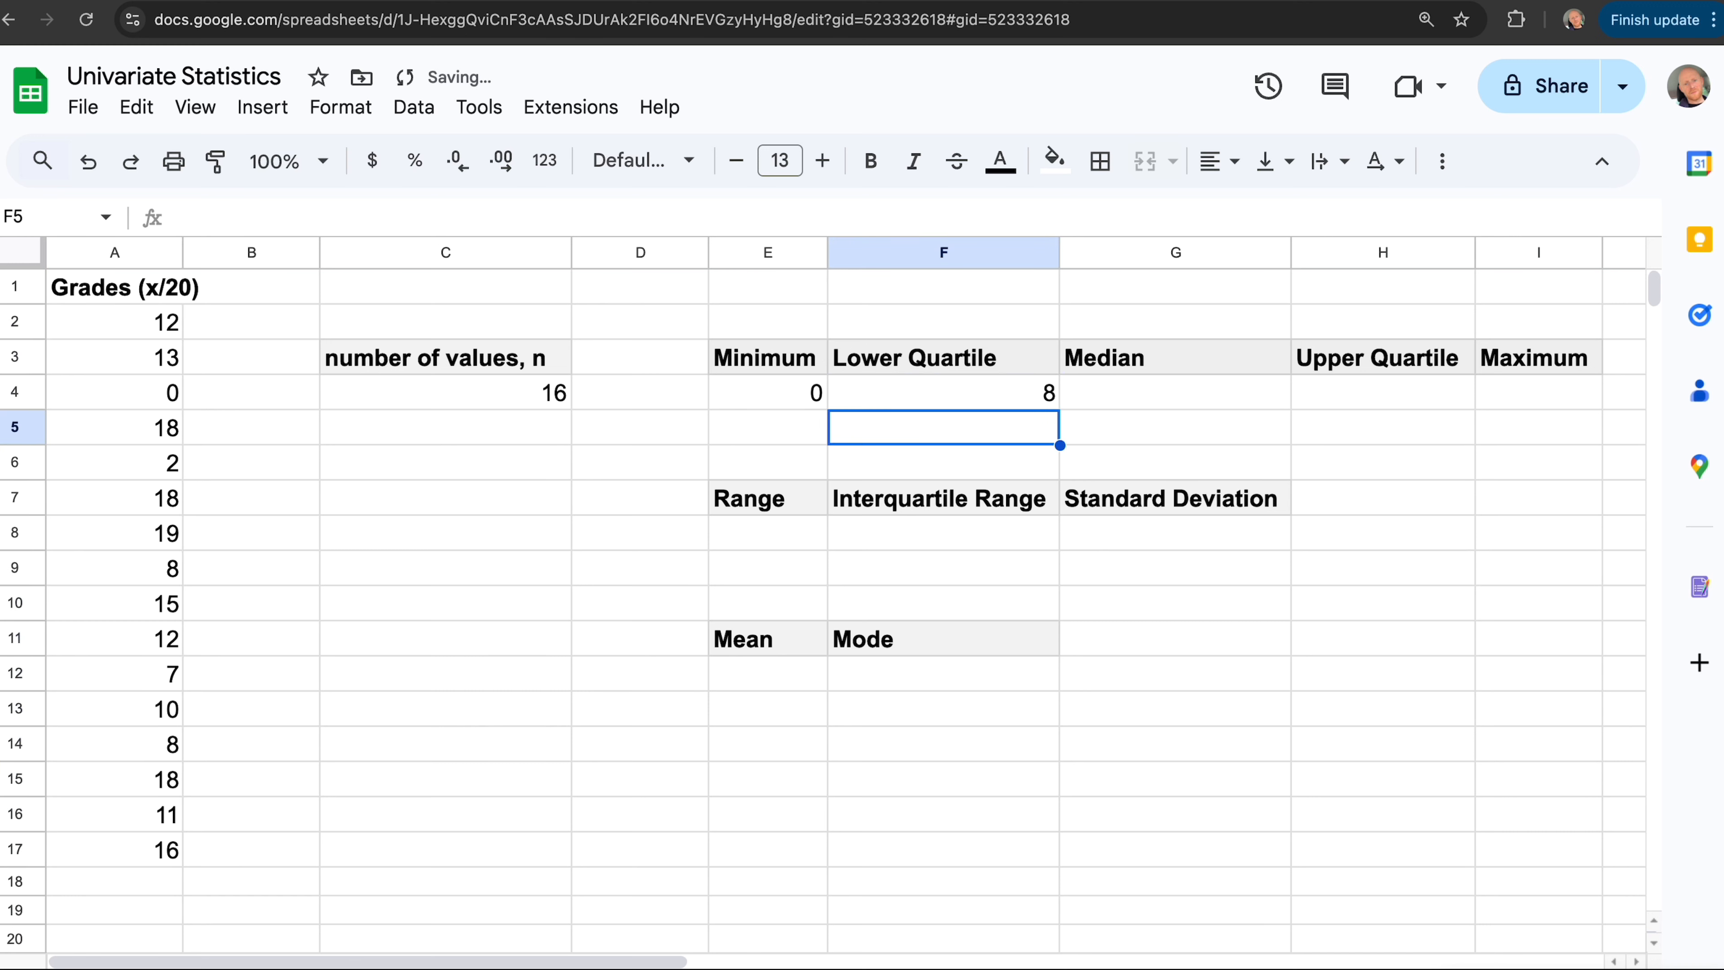
key(Up)
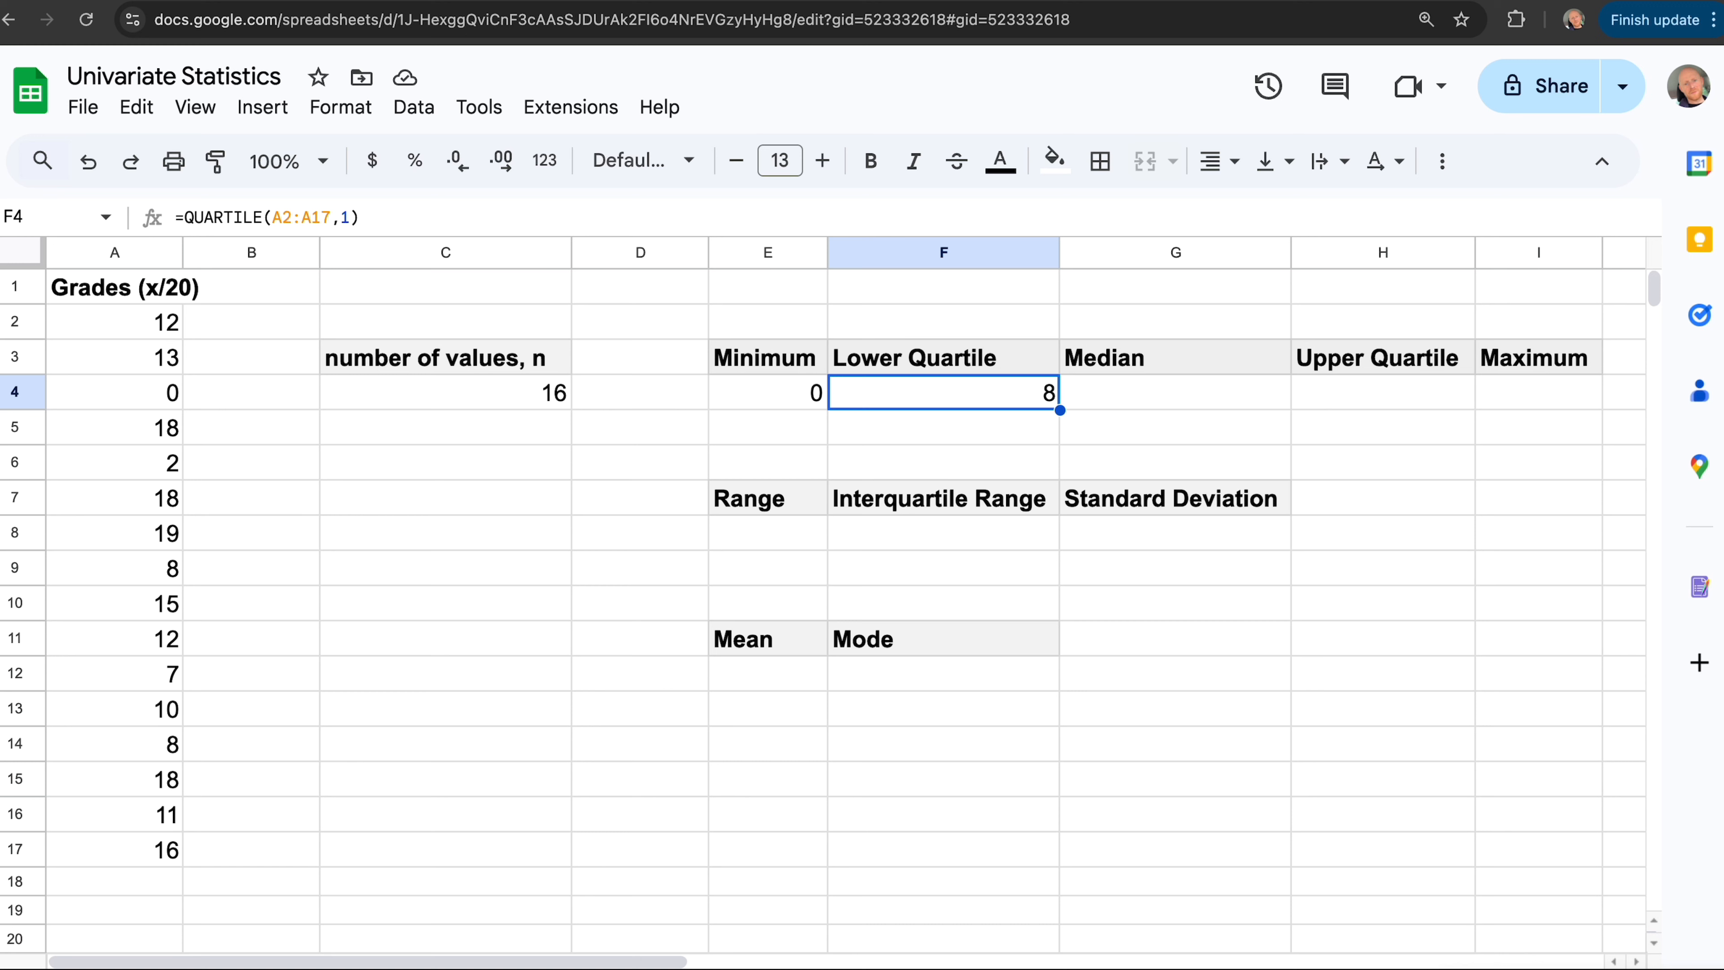
Calculate the median grade in G4 with the formula =MEDIAN(A2:A17)
key(Right)
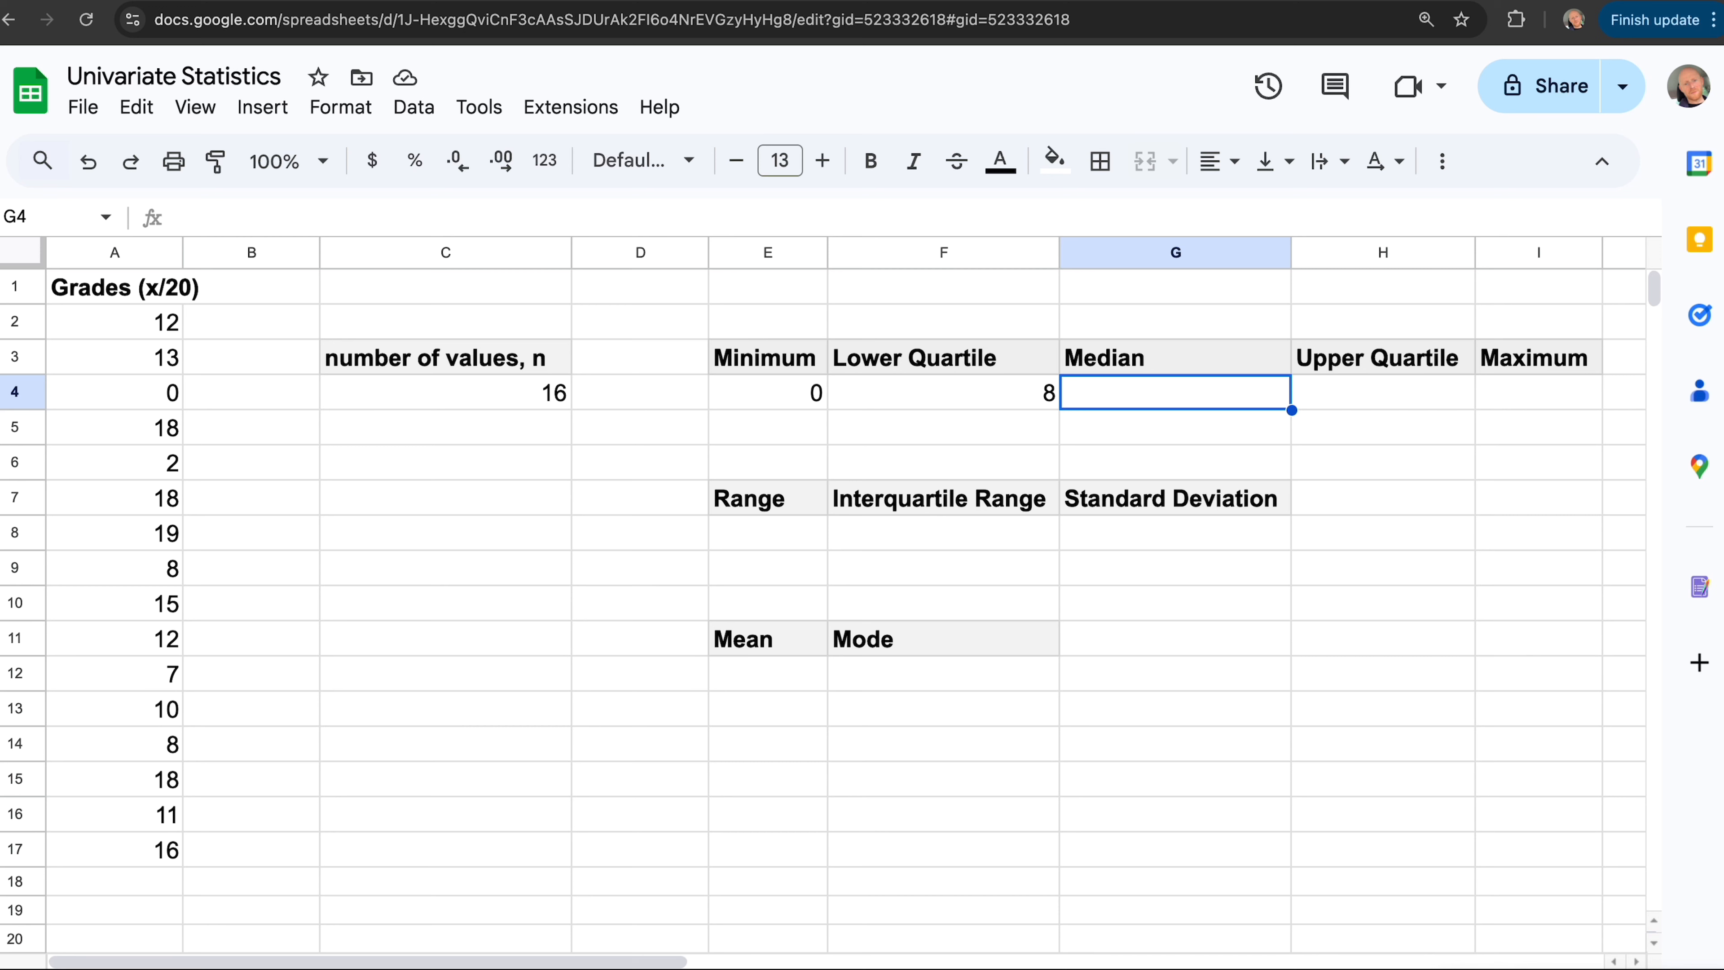
text(=m)
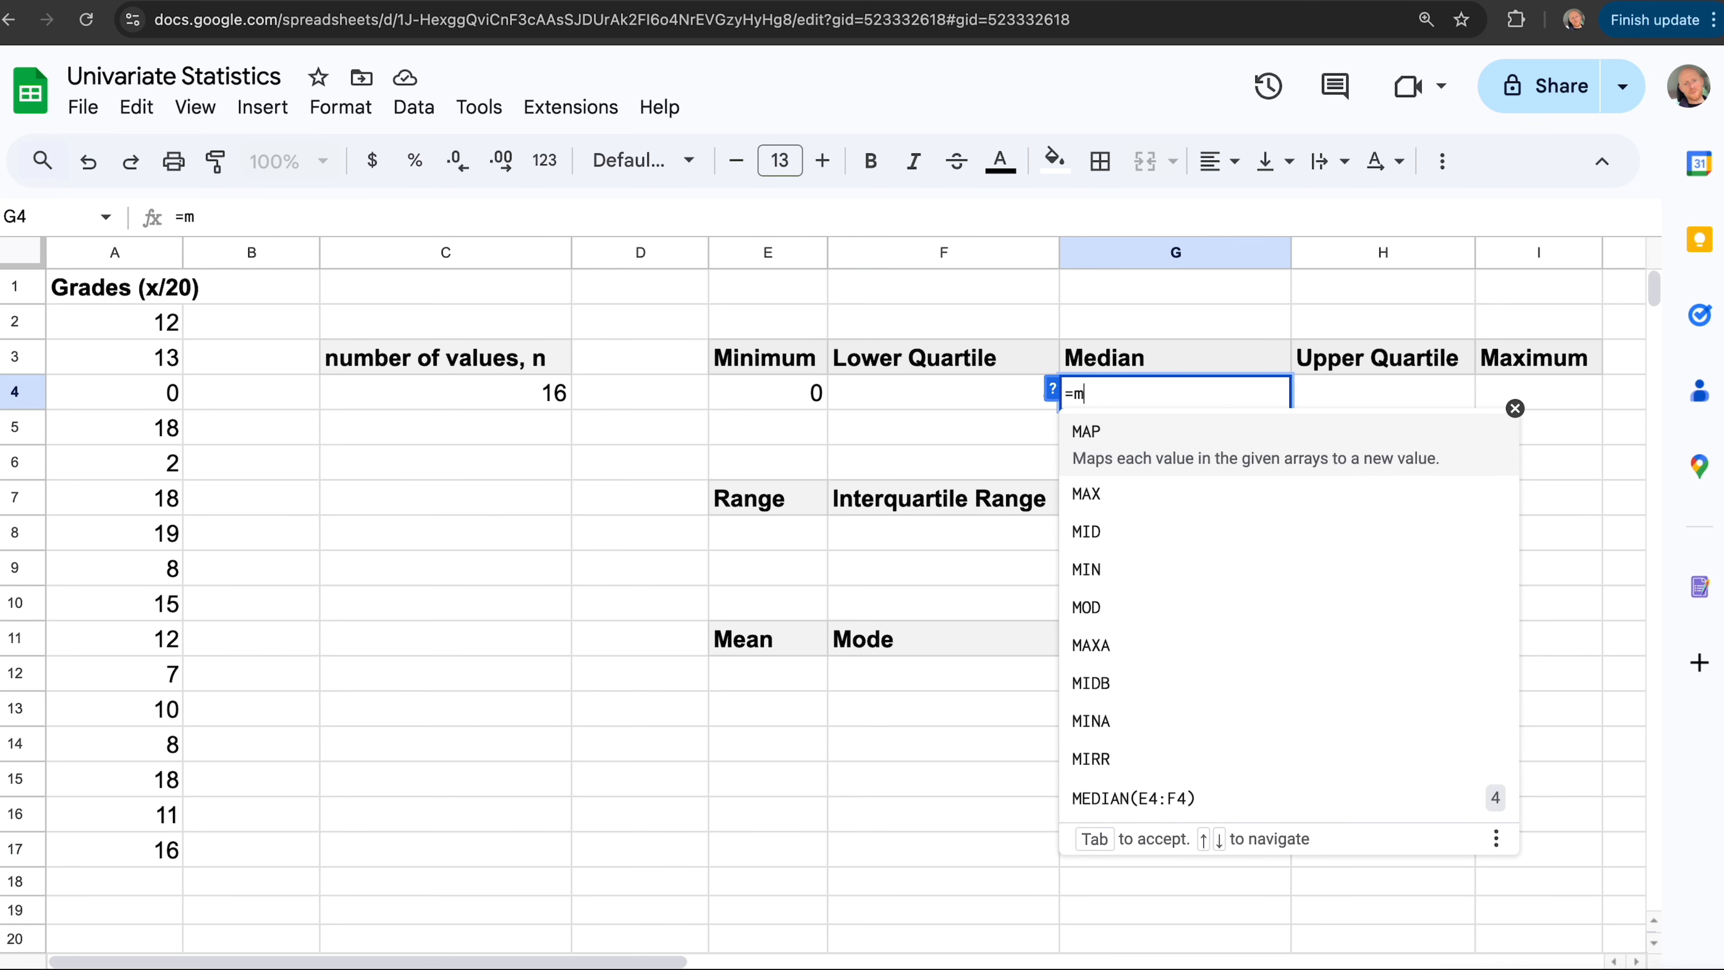
text(edian)
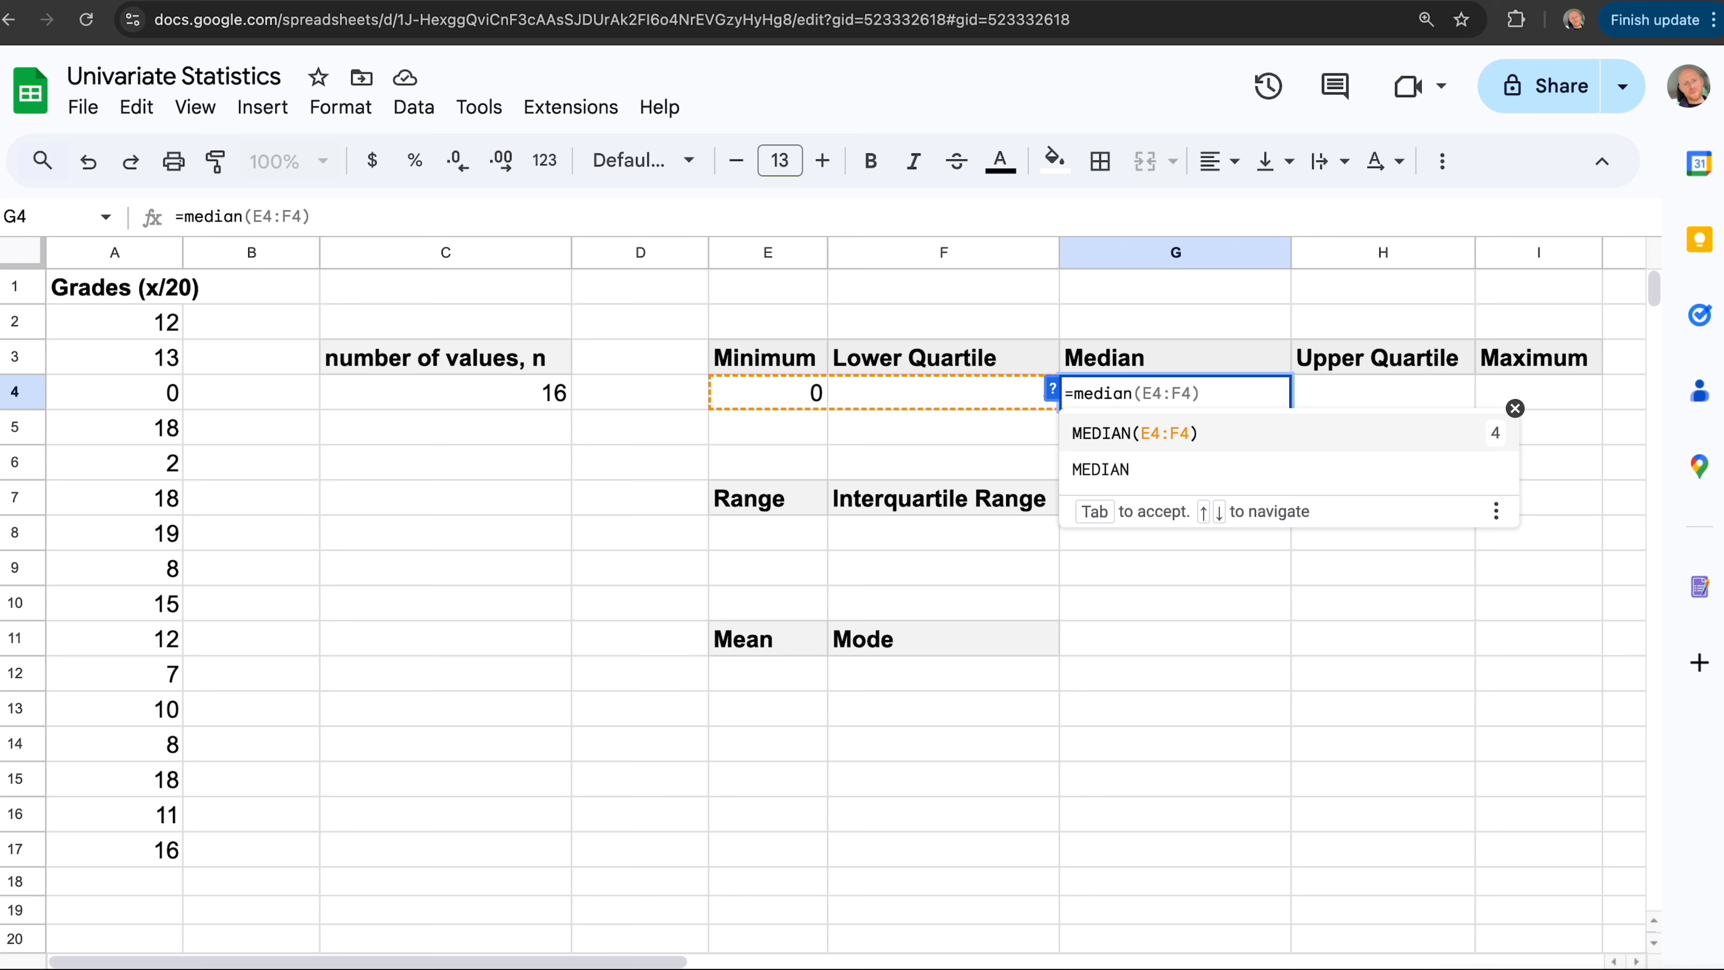
click(1113, 471)
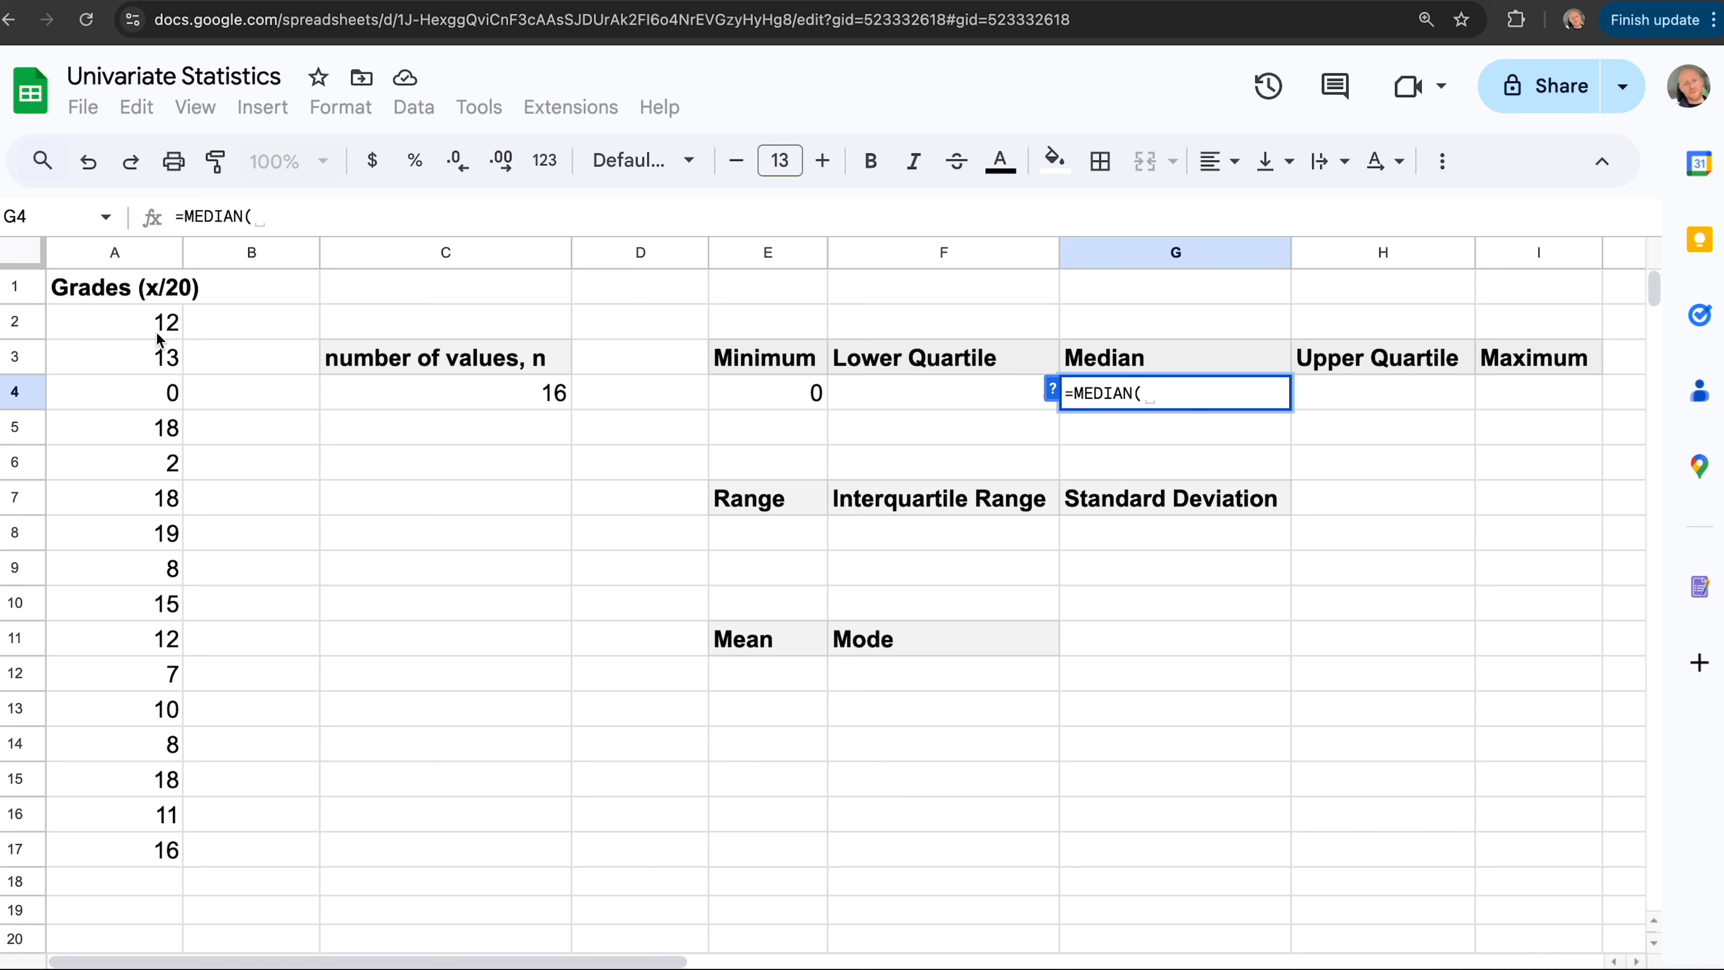
drag(157, 329, 125, 842)
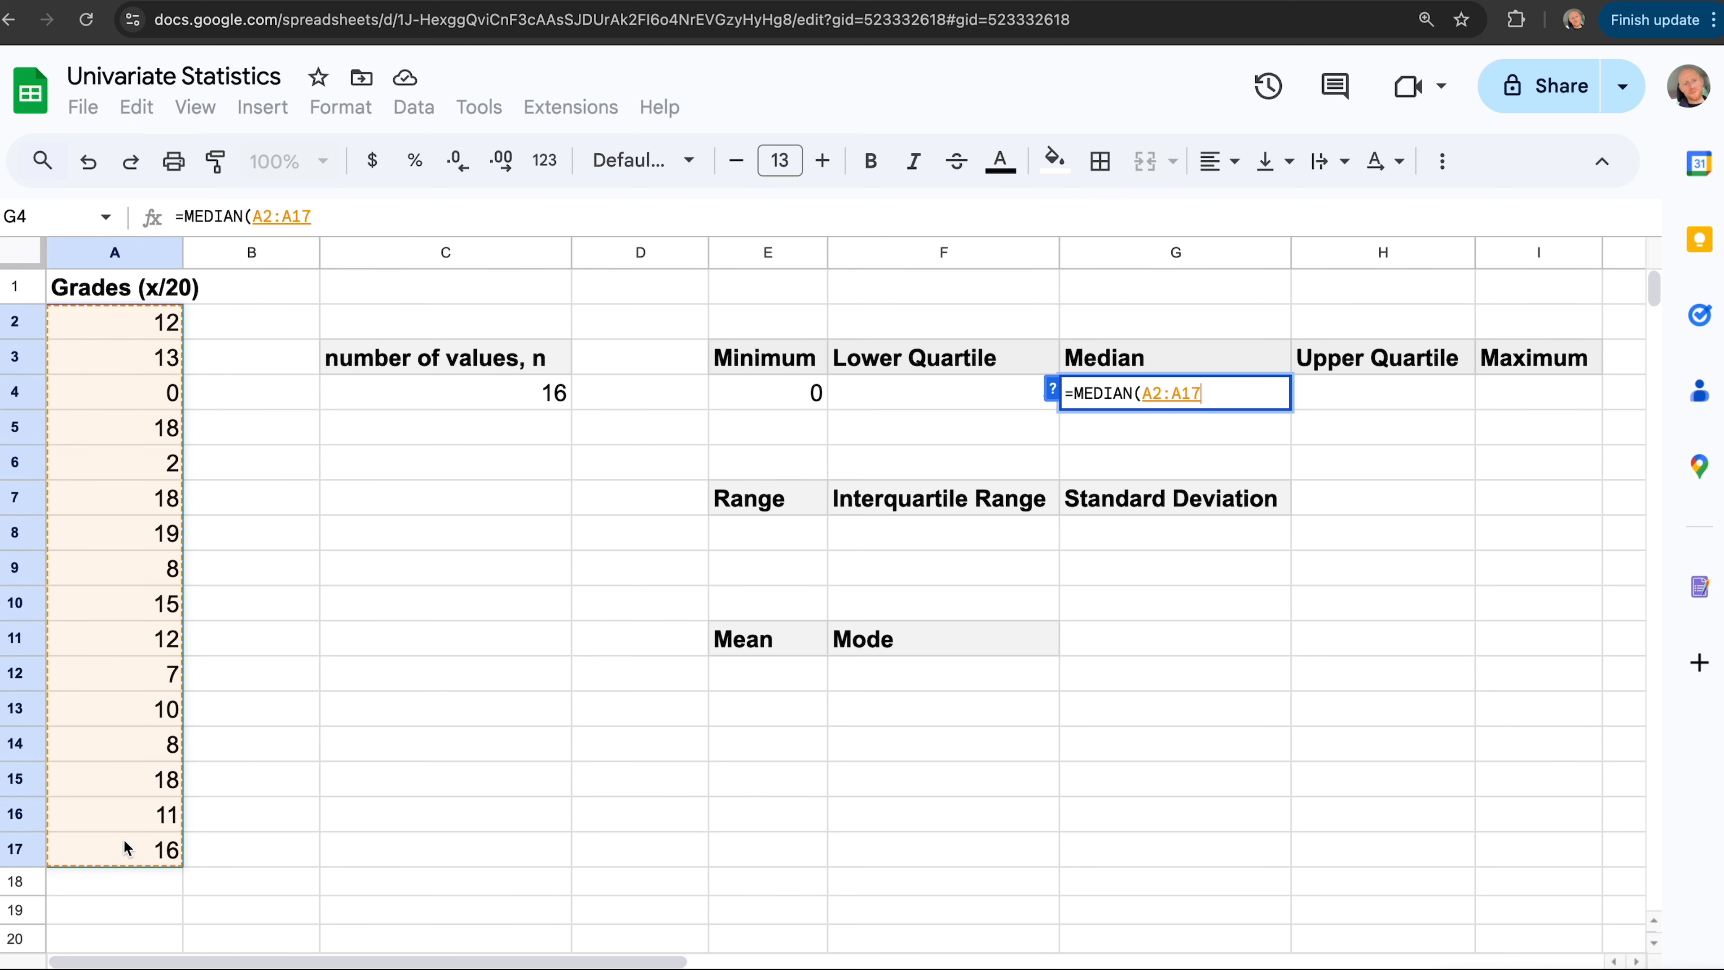
text())
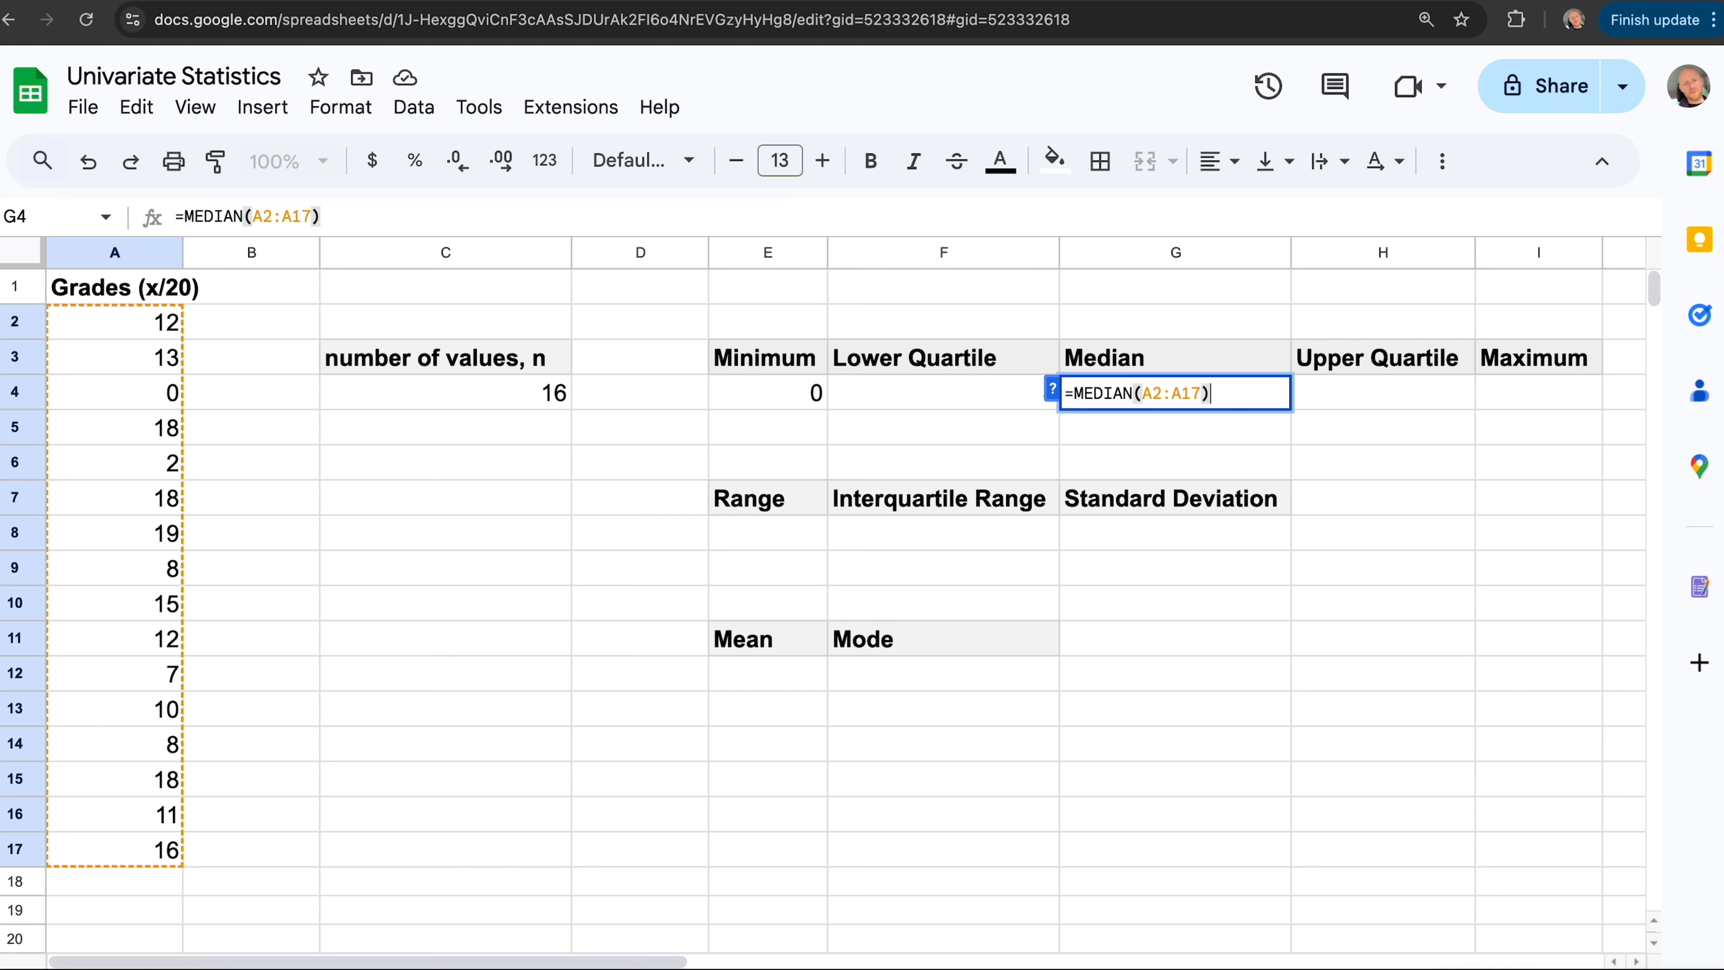
key(Return)
key(Up)
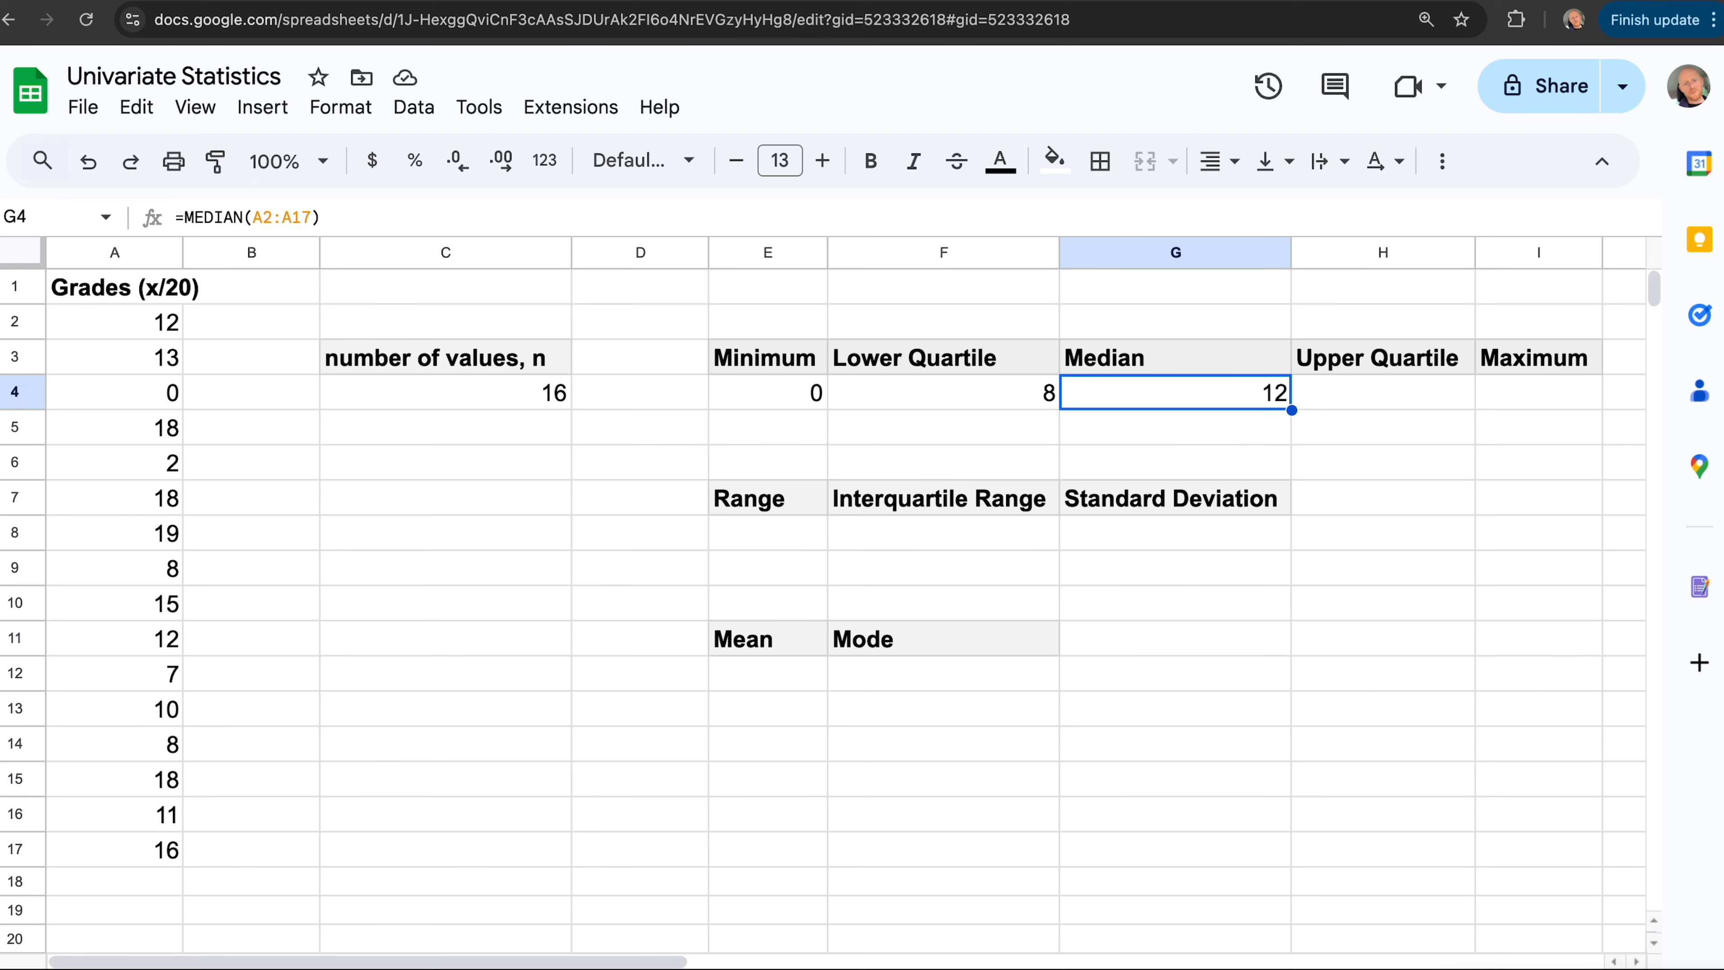
Calculate the upper quartile of the grades in H4 with the formula =QUARTILE(A2:A17,3)
key(Right)
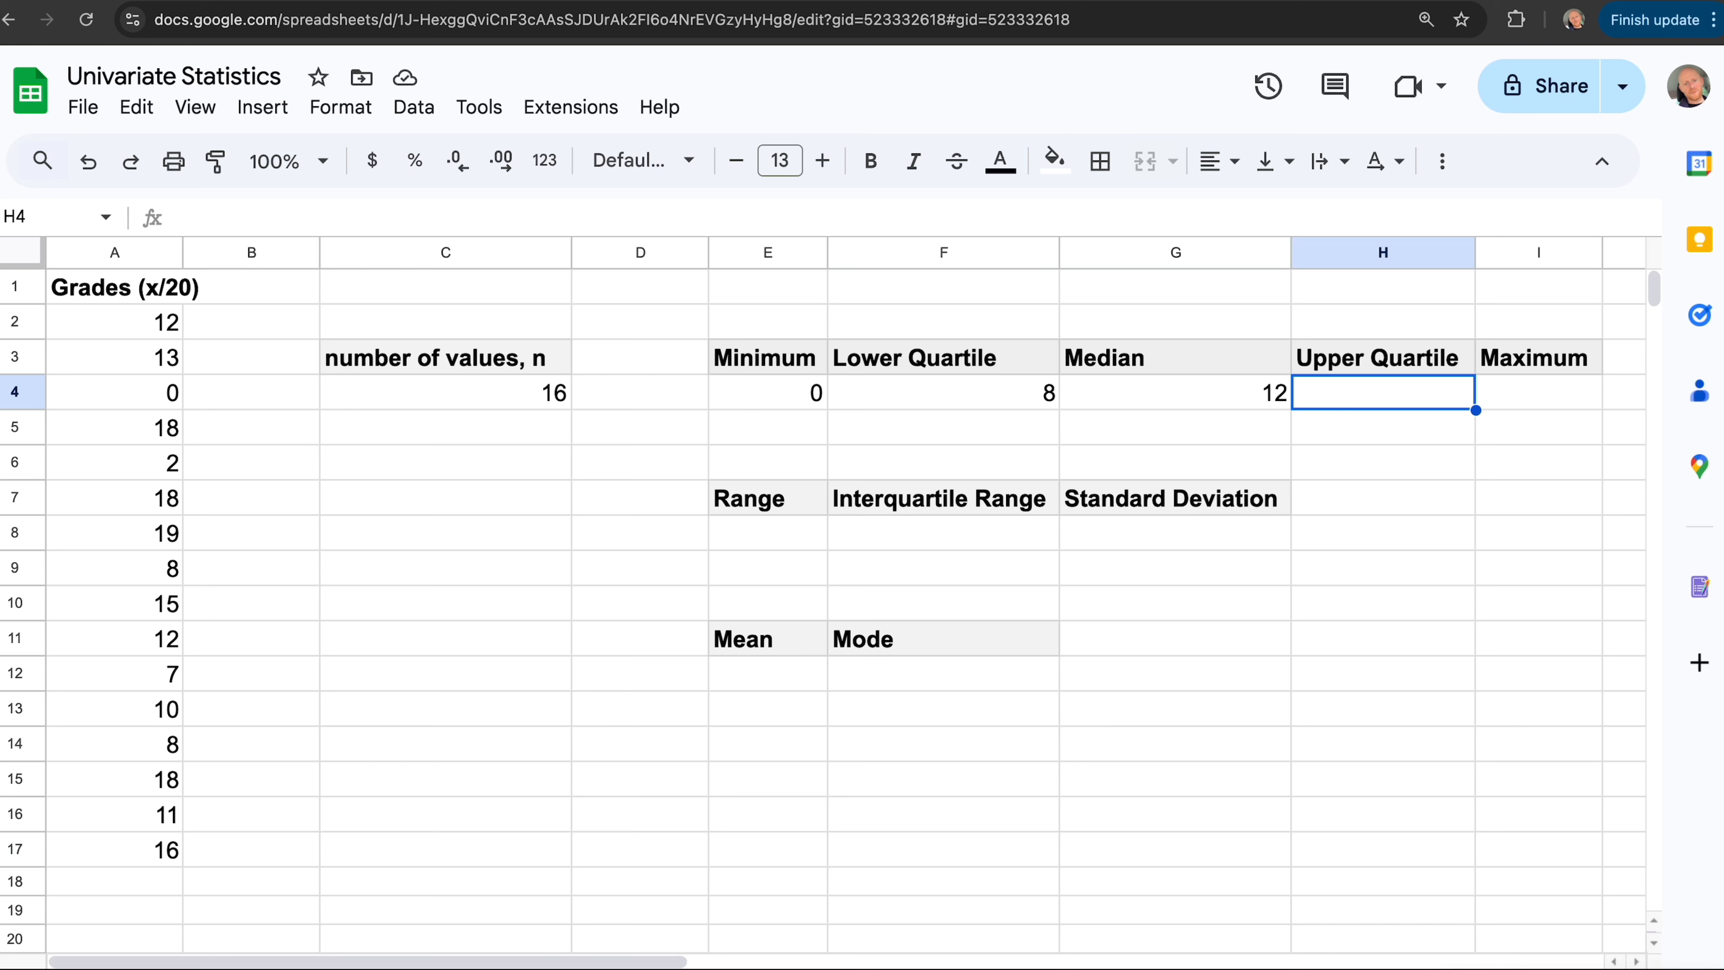
text(=qua)
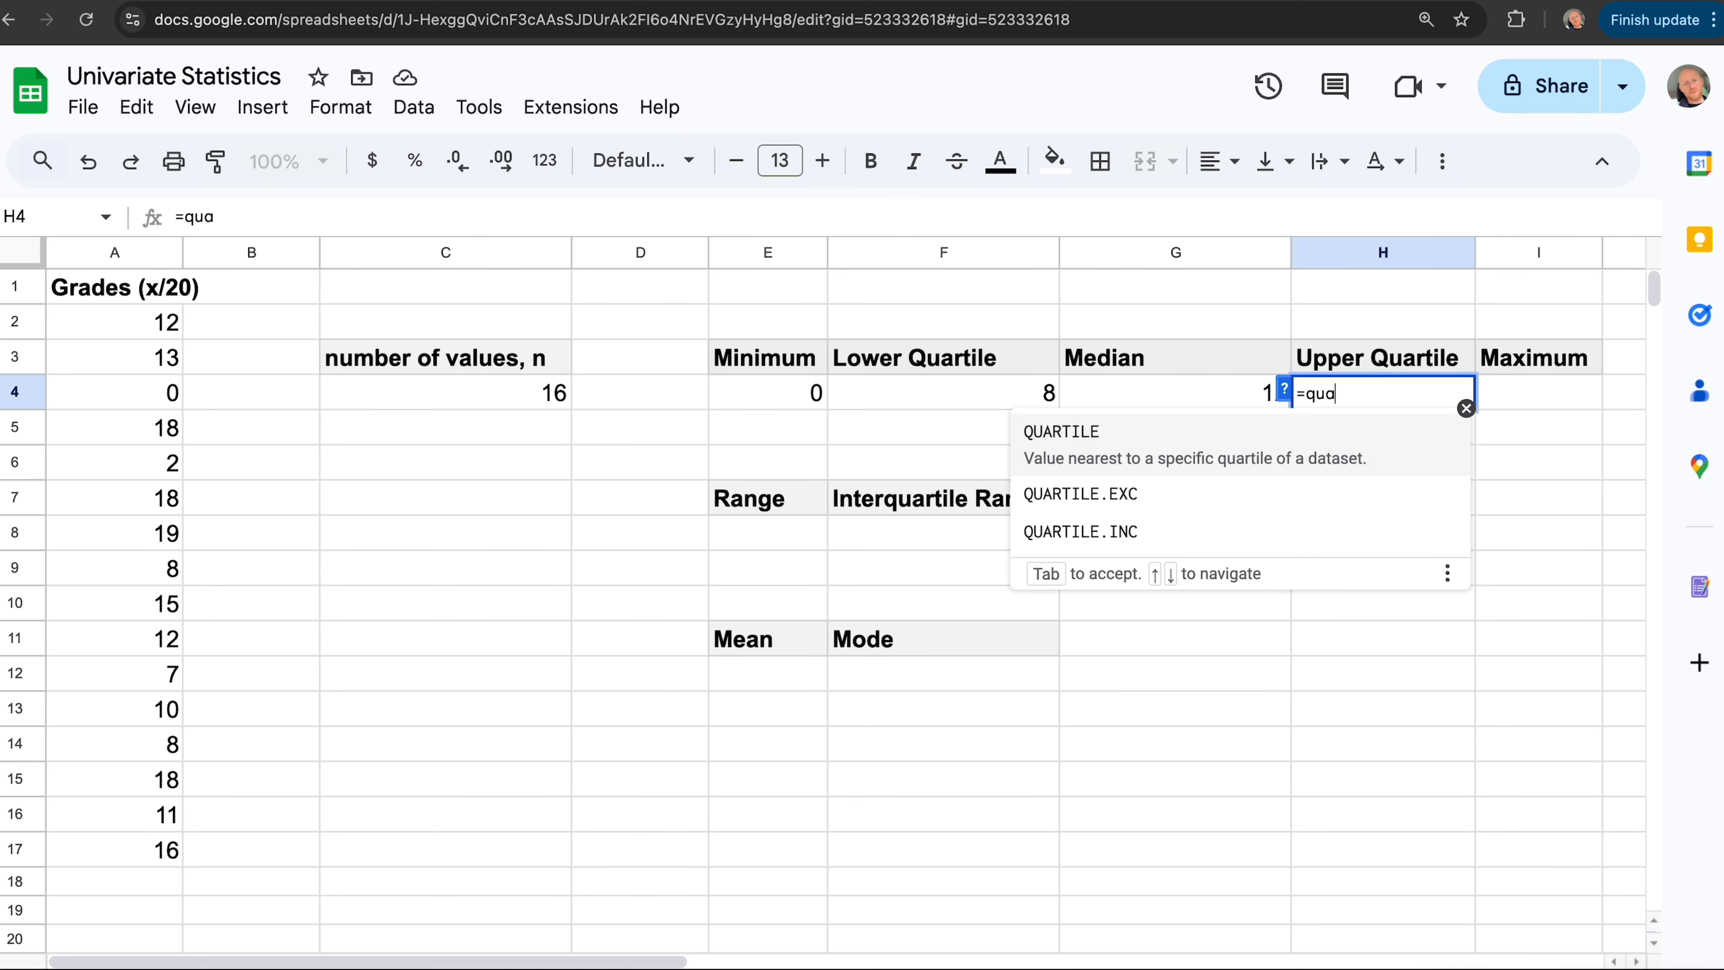
text(rtile)
click(1096, 451)
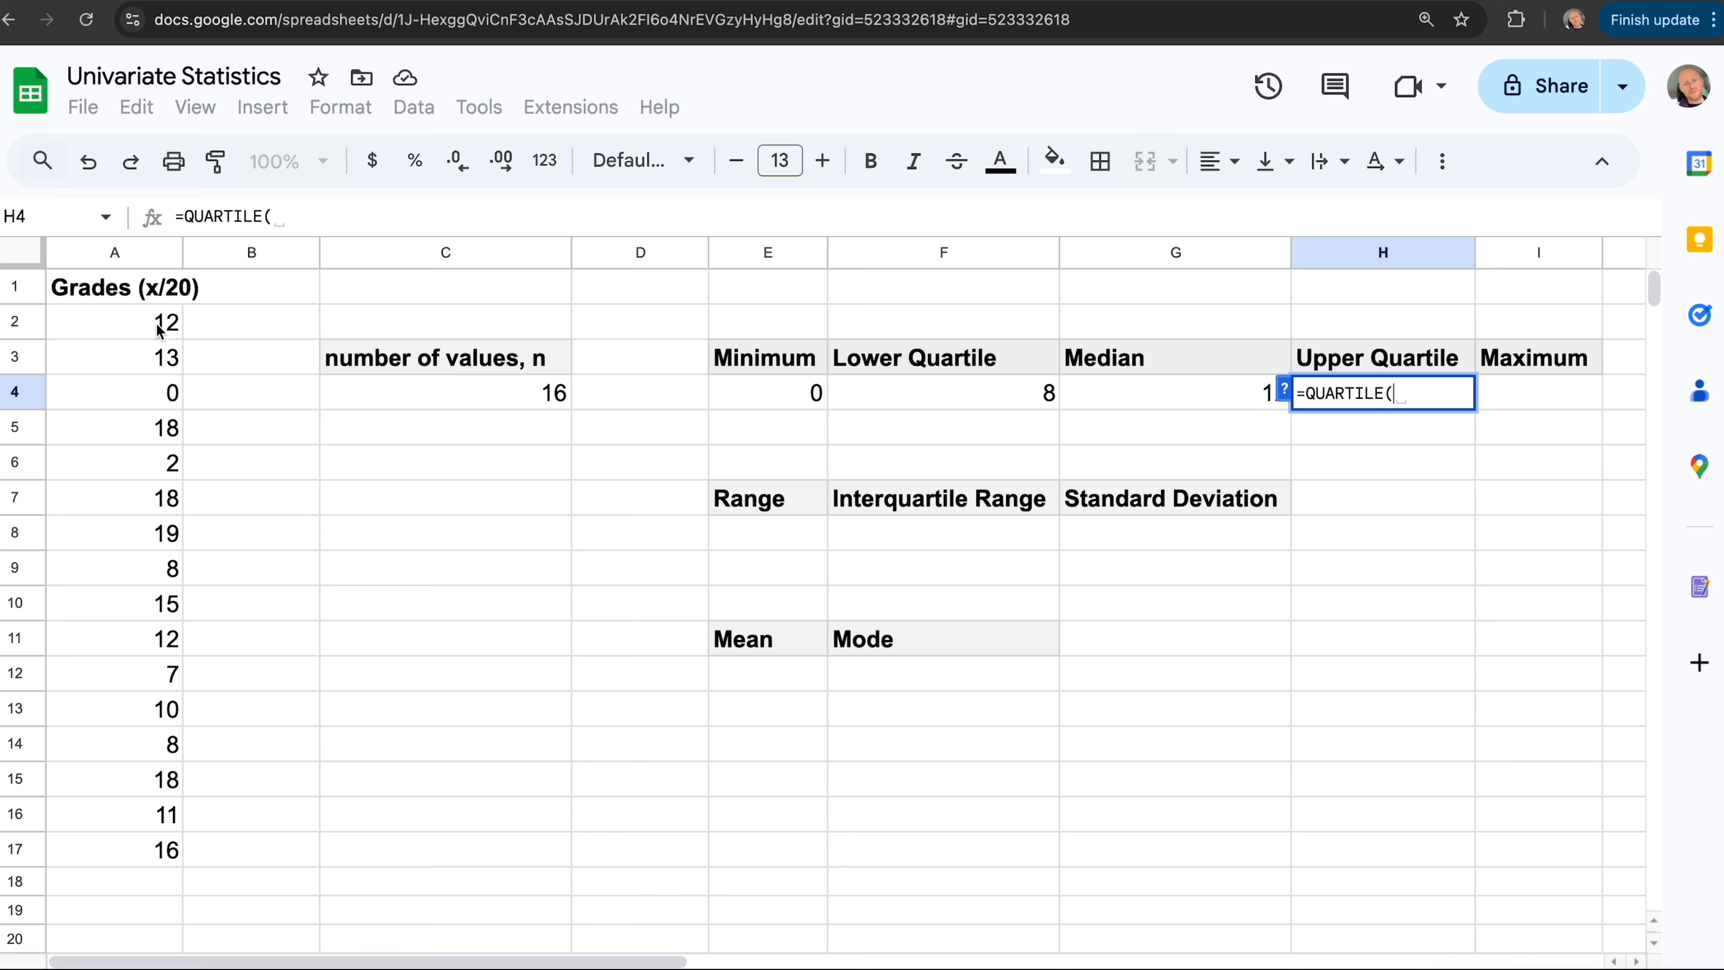
drag(157, 329, 114, 856)
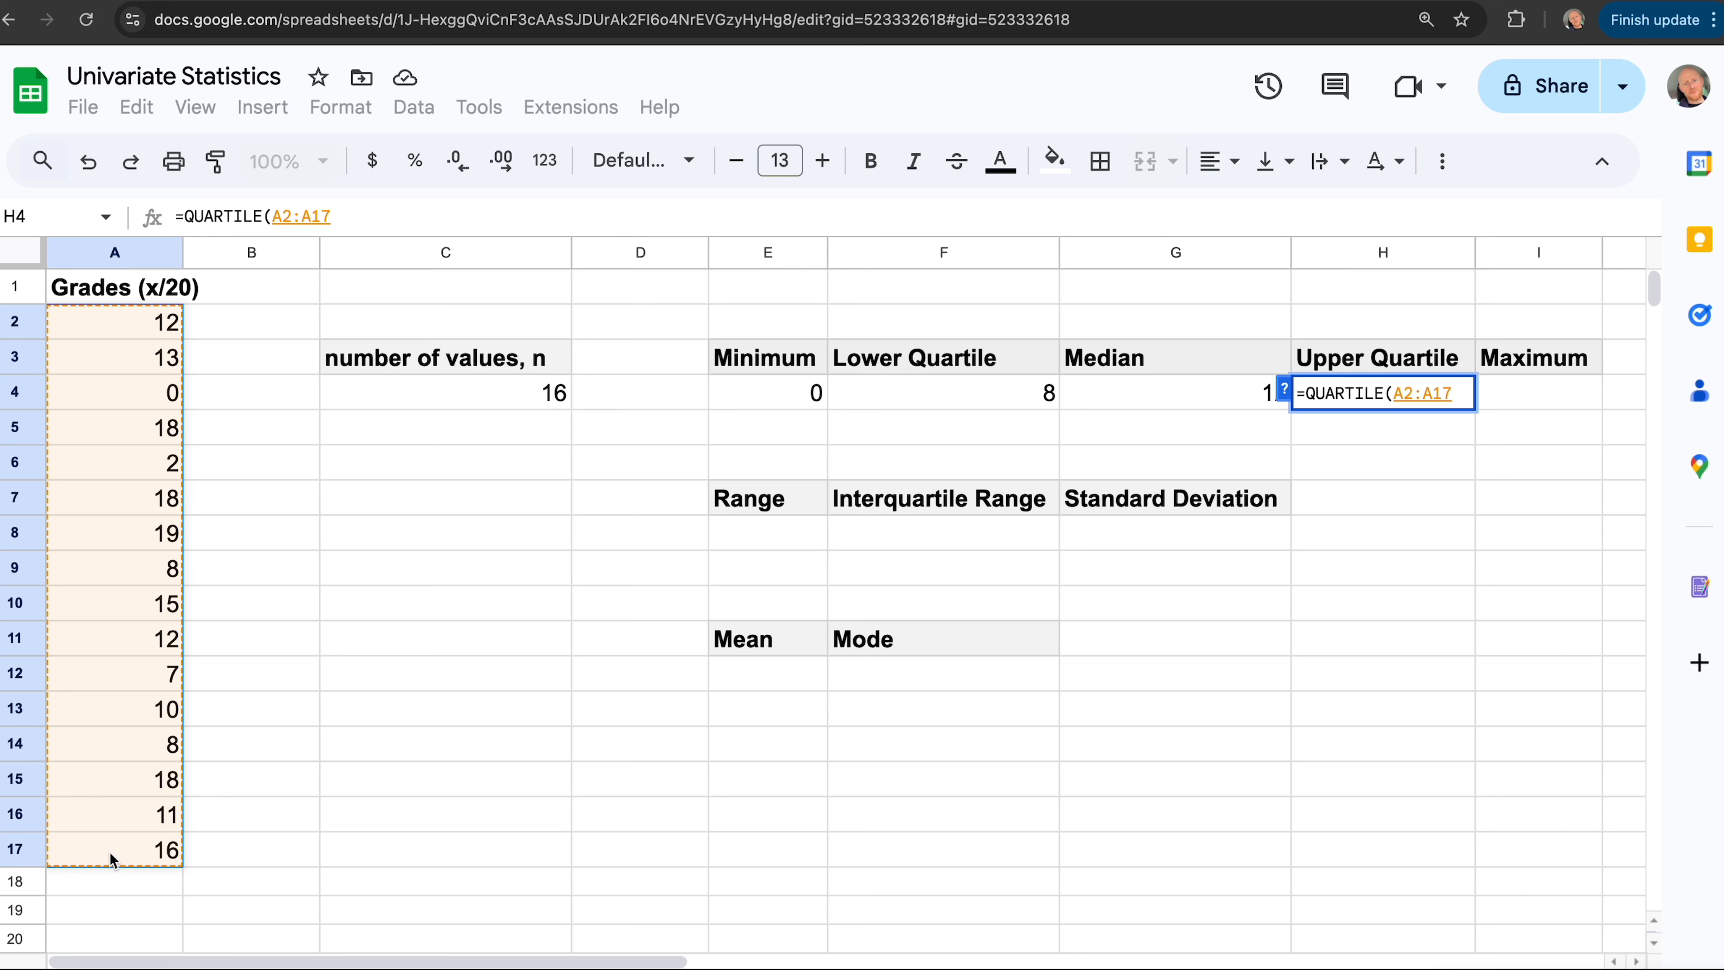
text(,3))
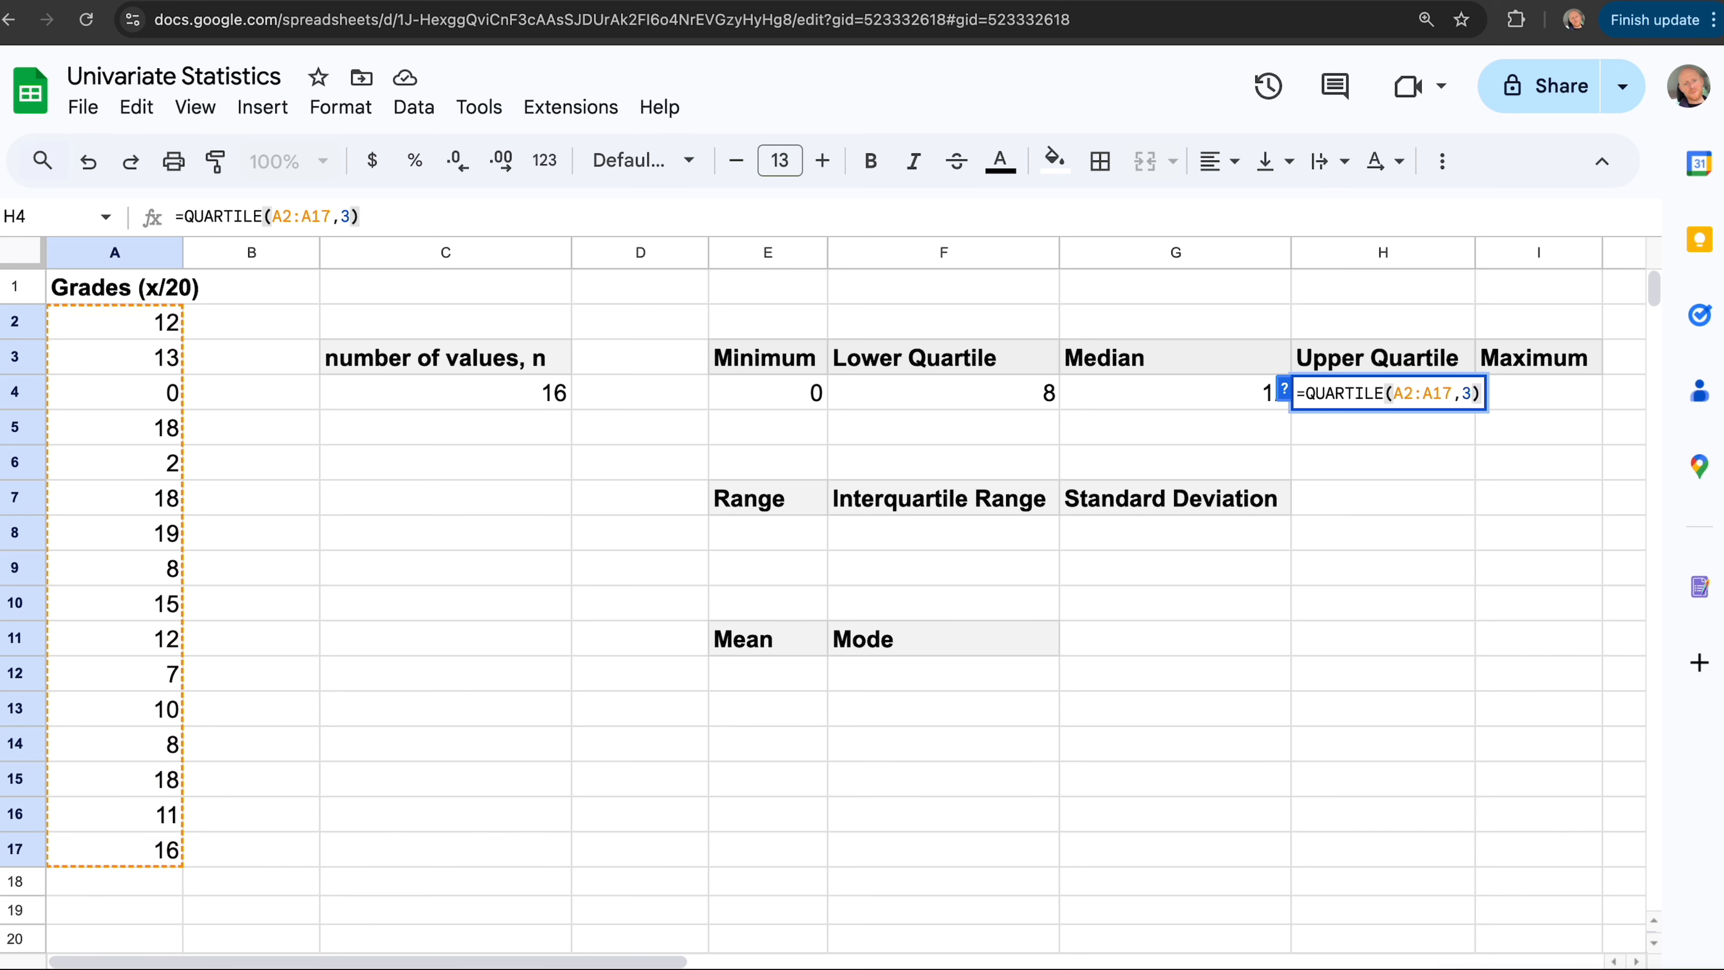
key(Return)
key(Up)
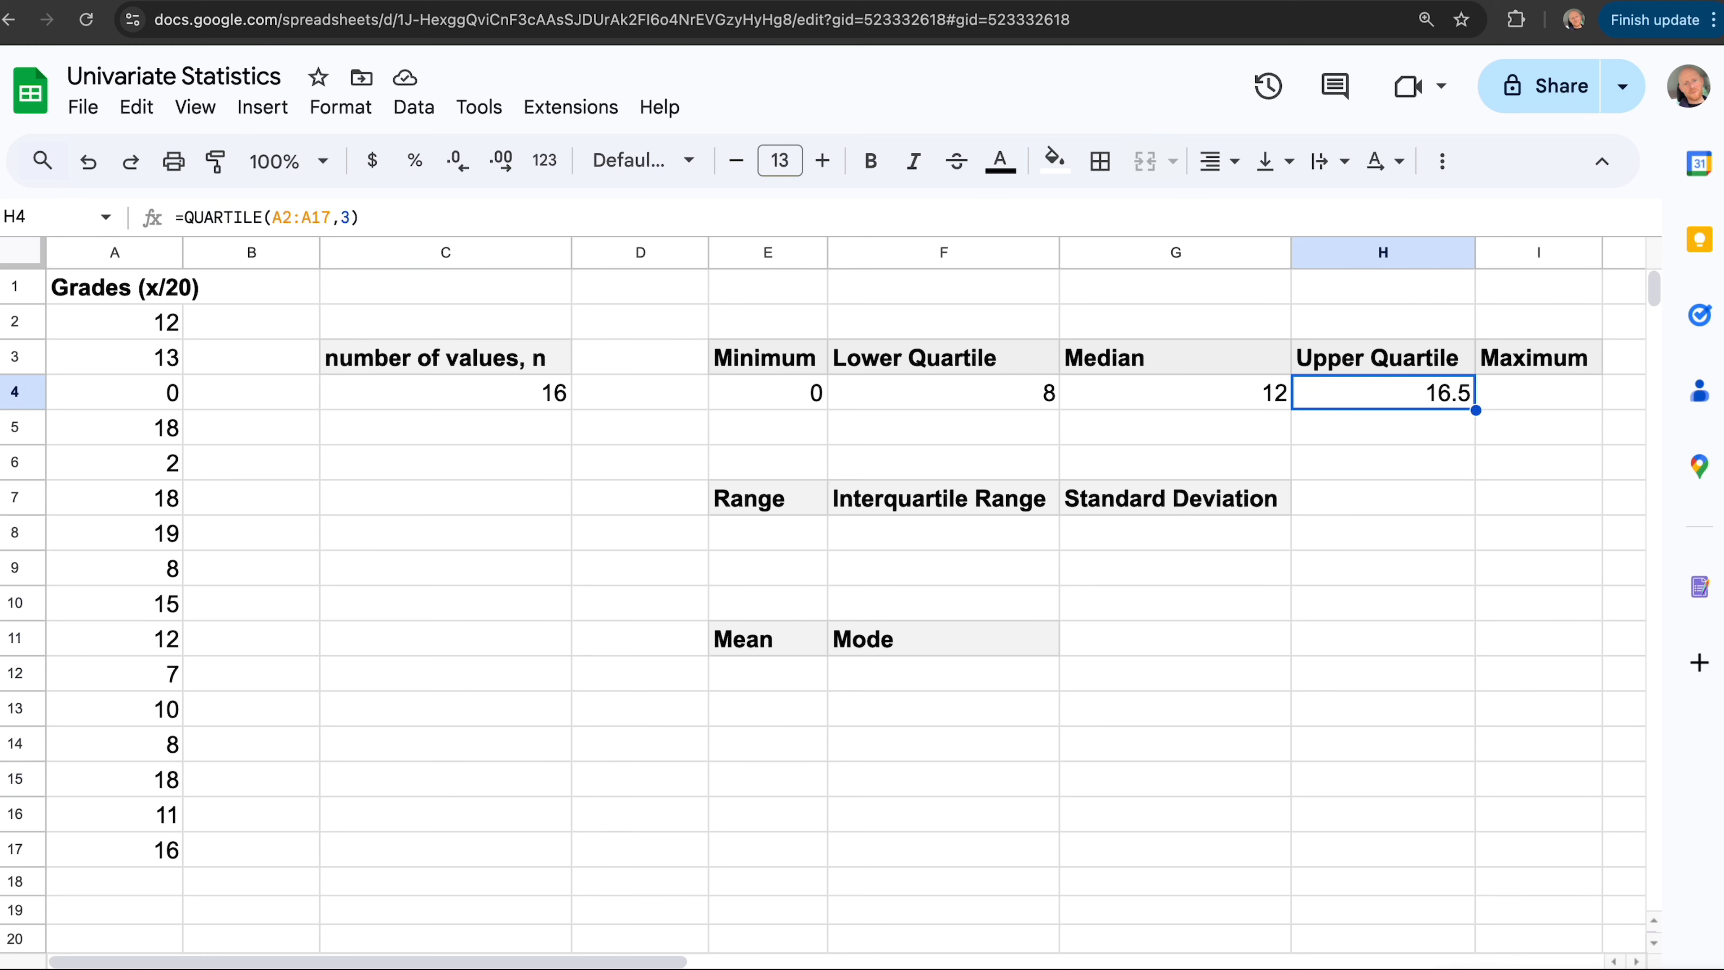
Calculate the maximum grade in I4 with the formula =MAX(A2:A17)
key(Right)
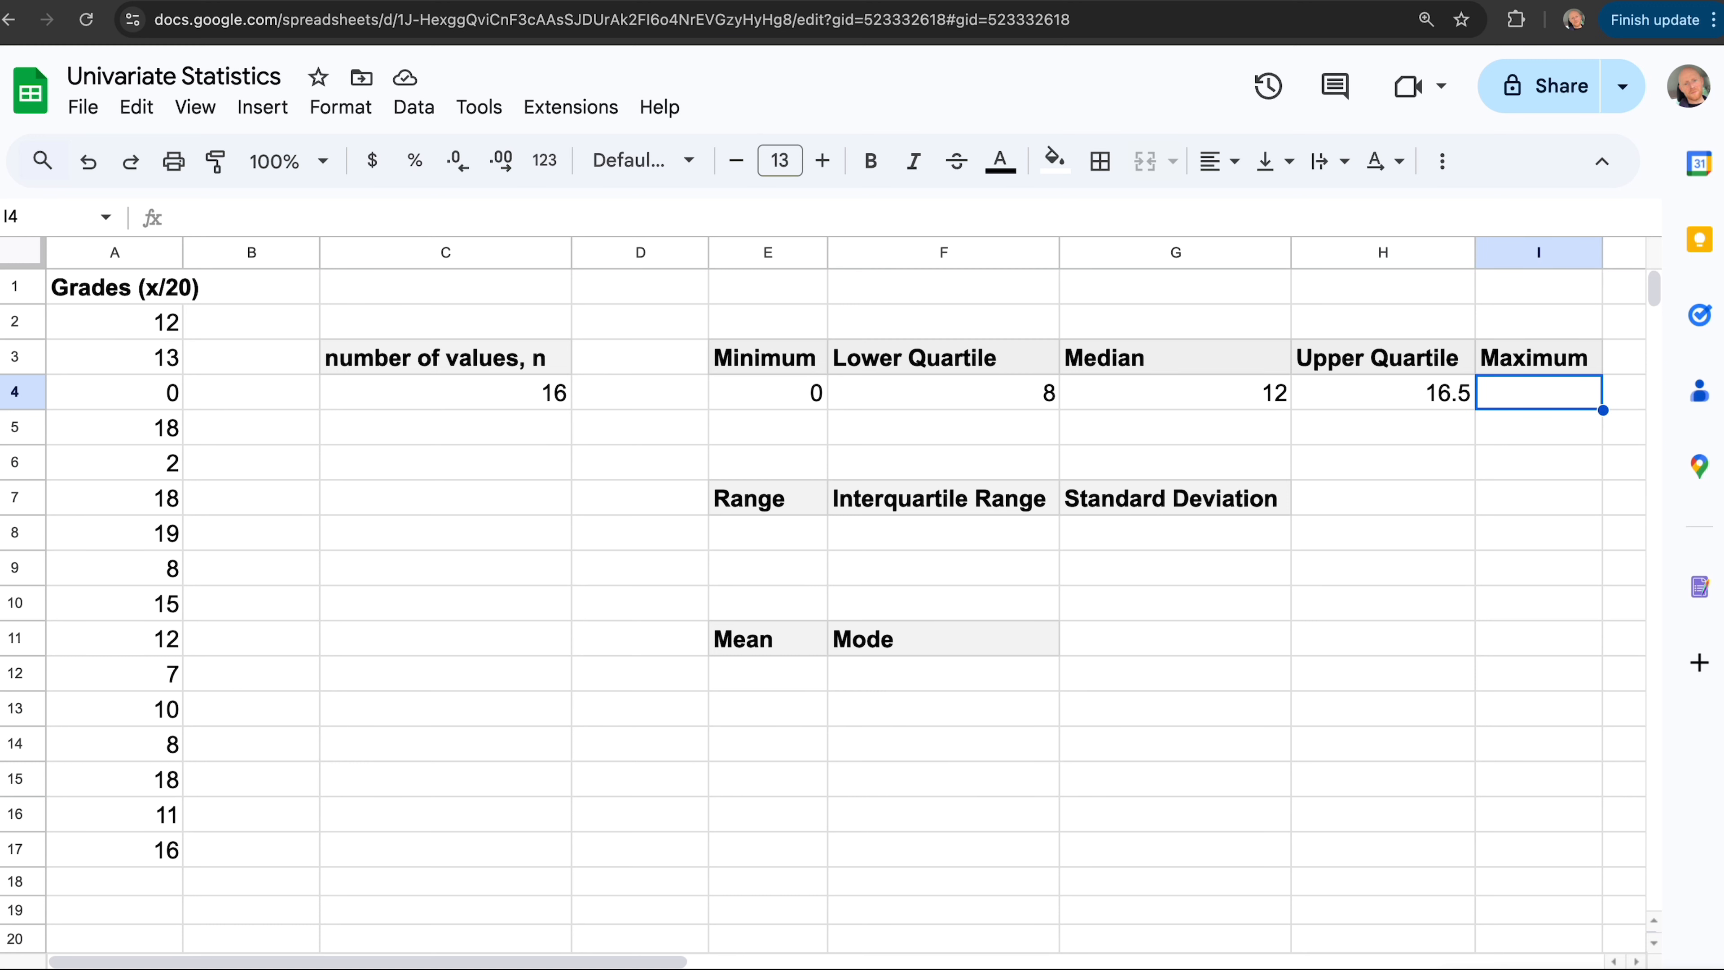
text(=max)
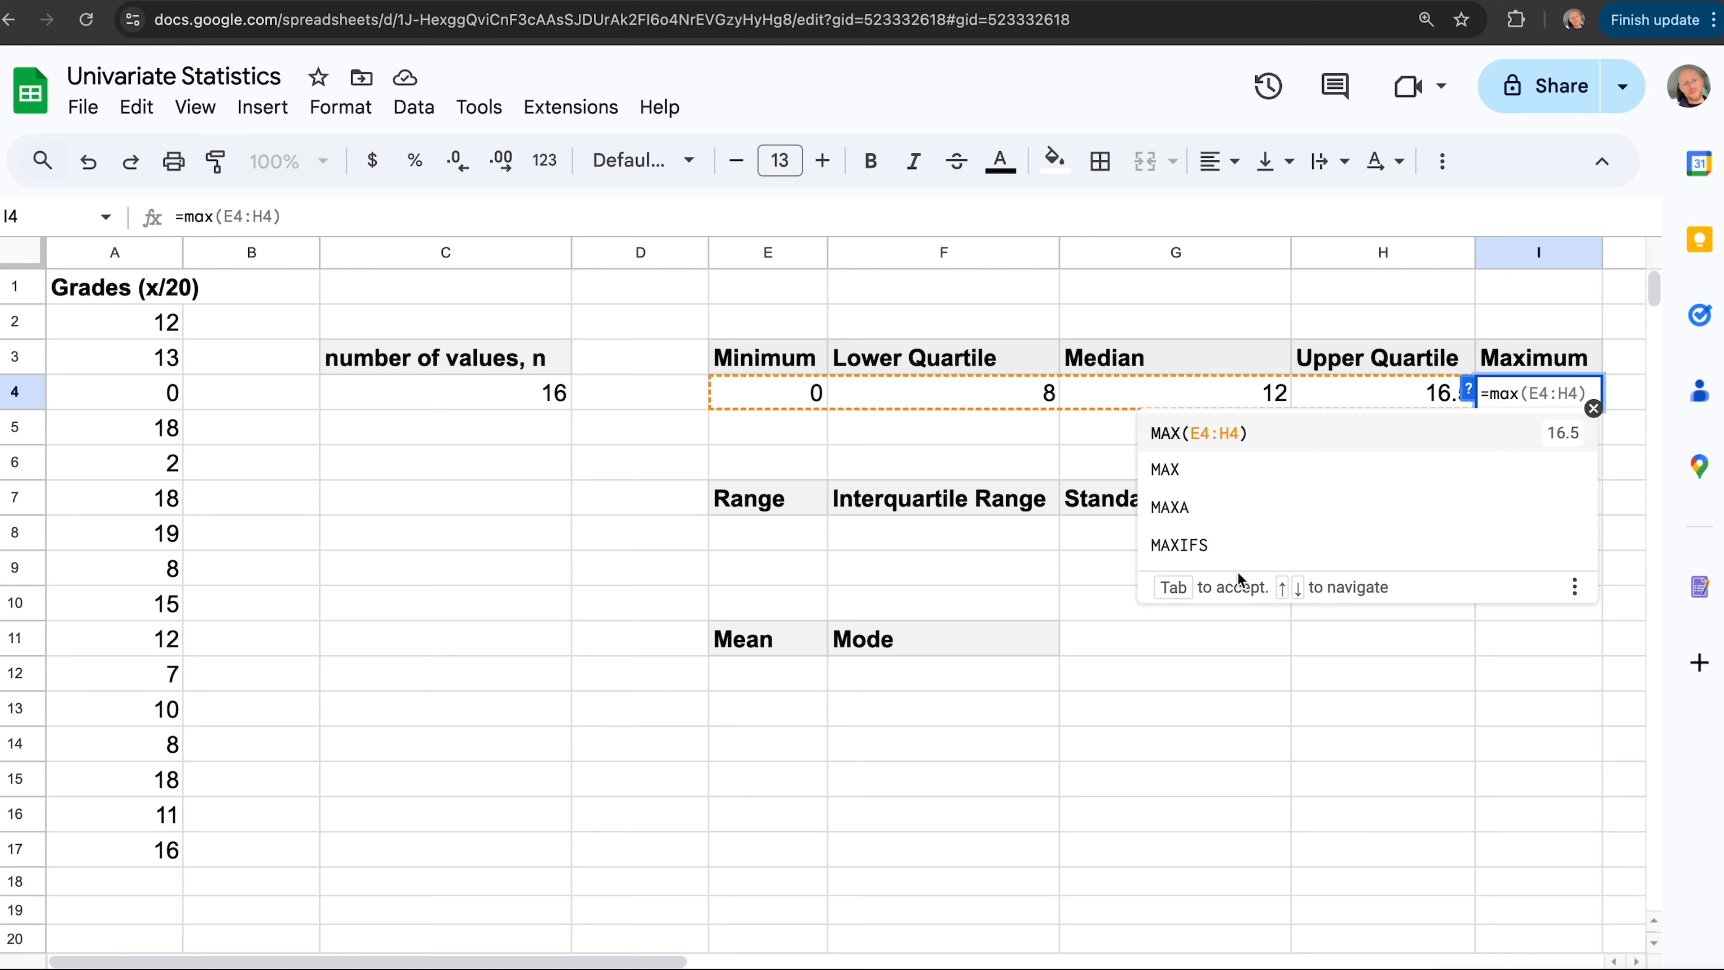
click(1195, 482)
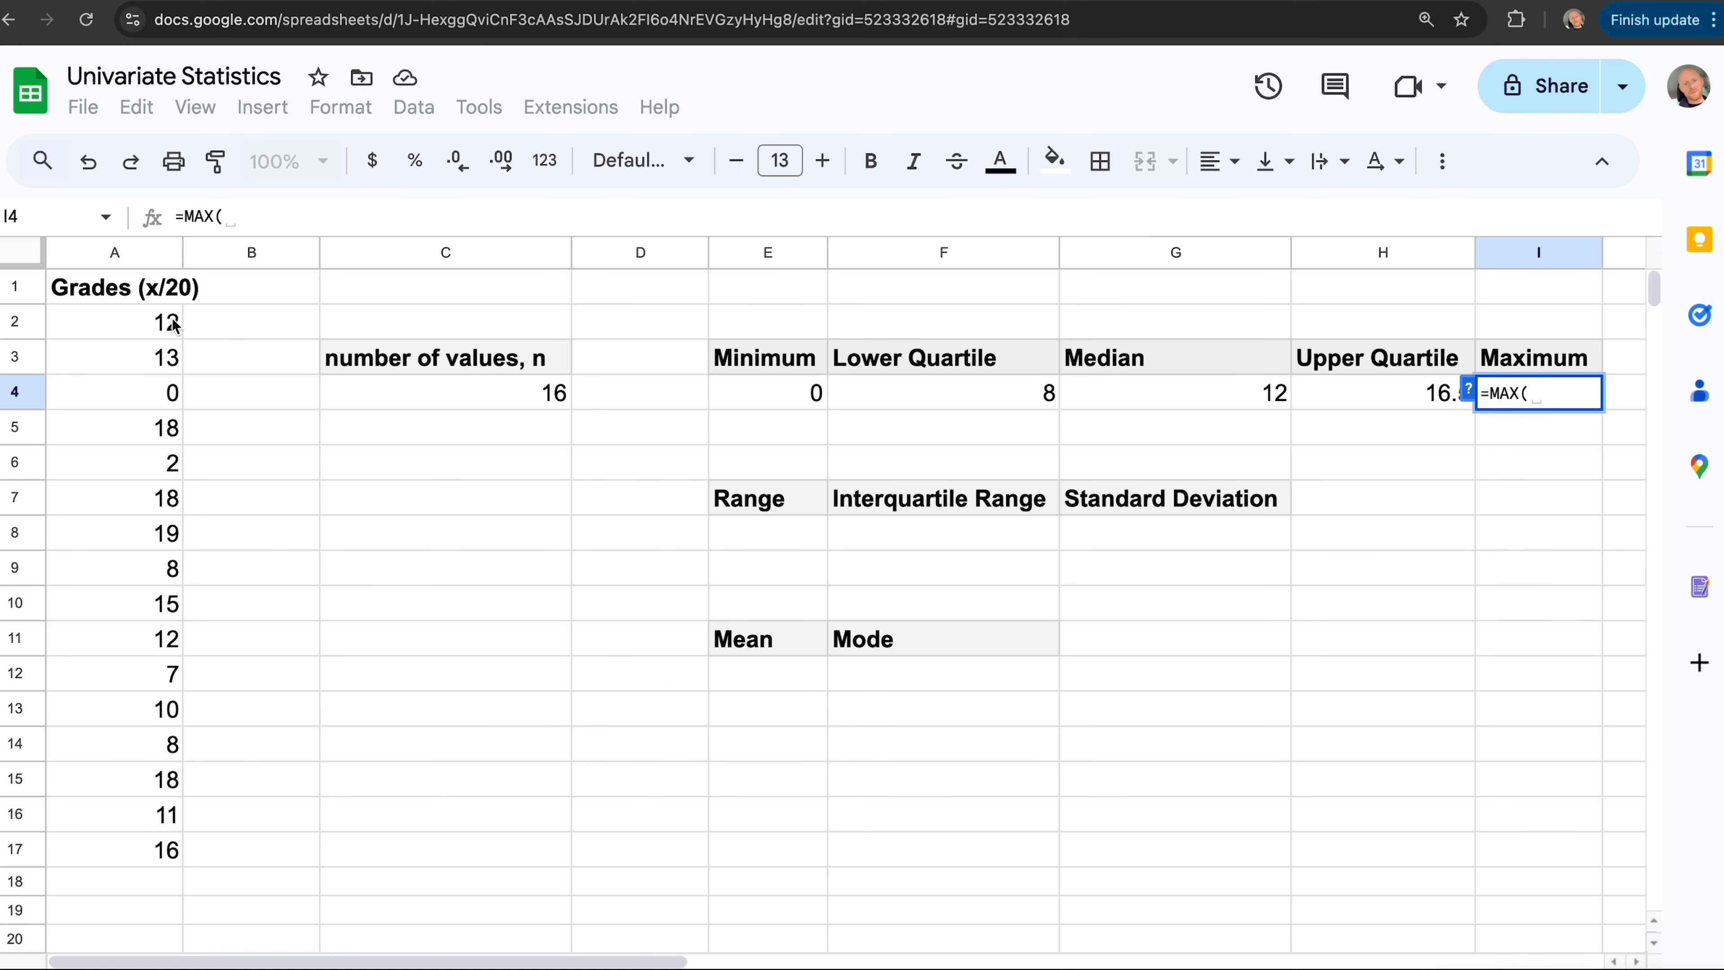
drag(173, 324, 134, 857)
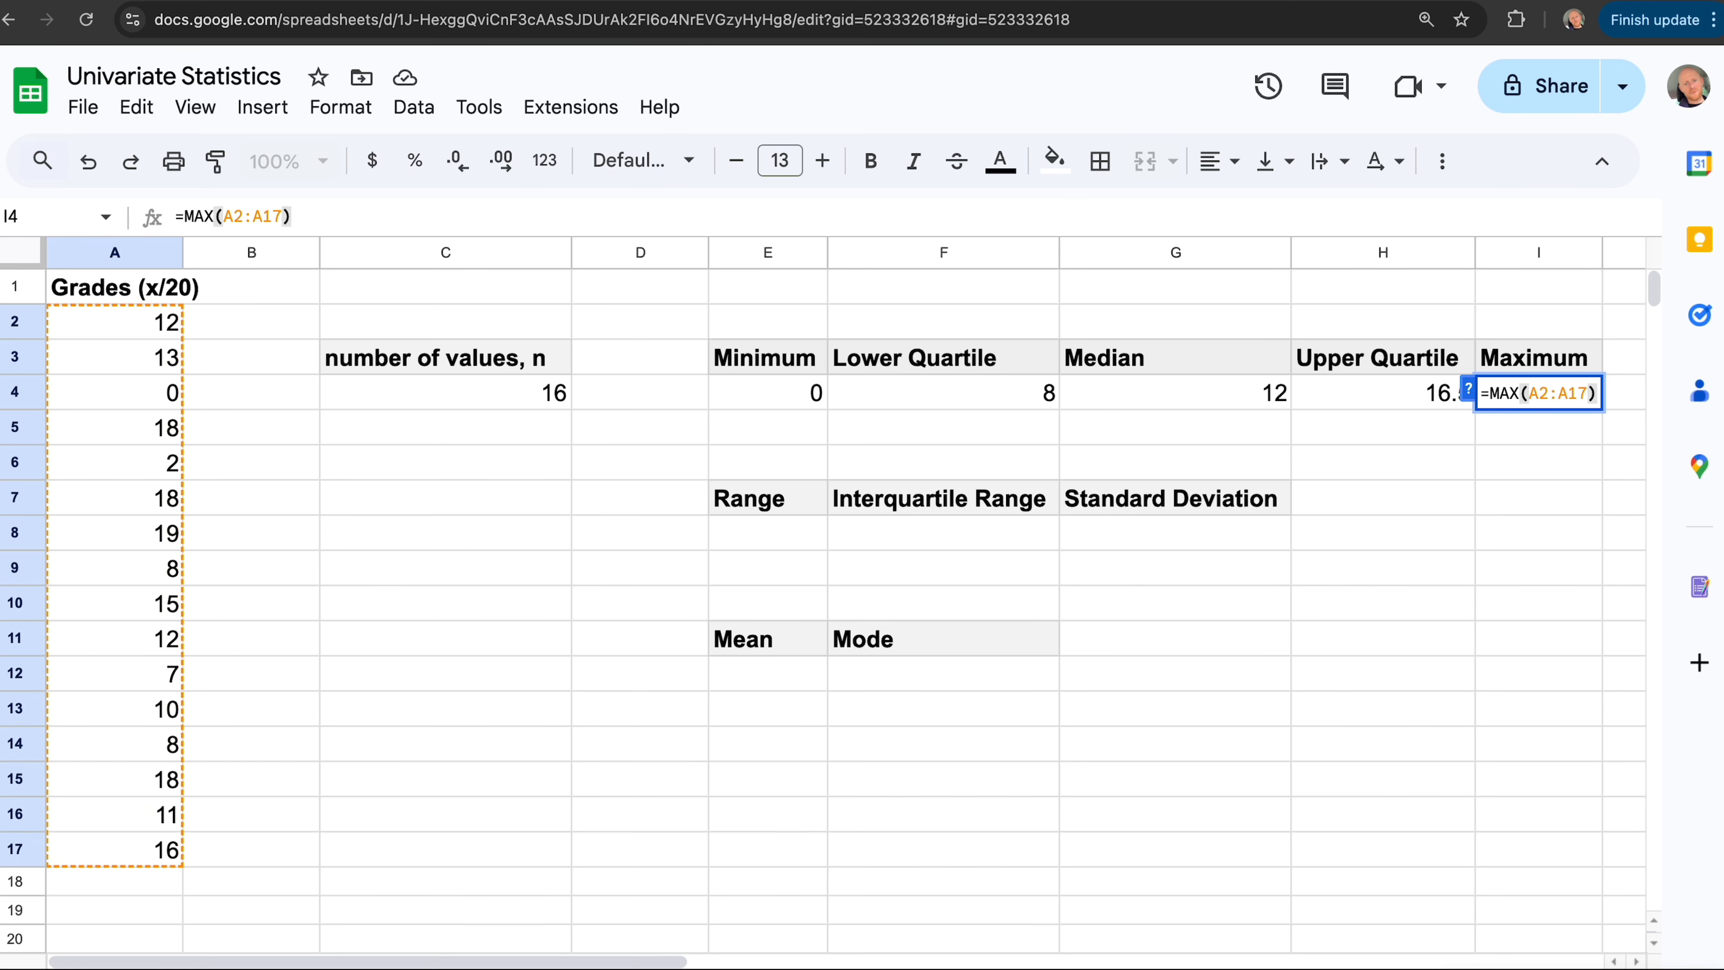
key(Return)
key(Up)
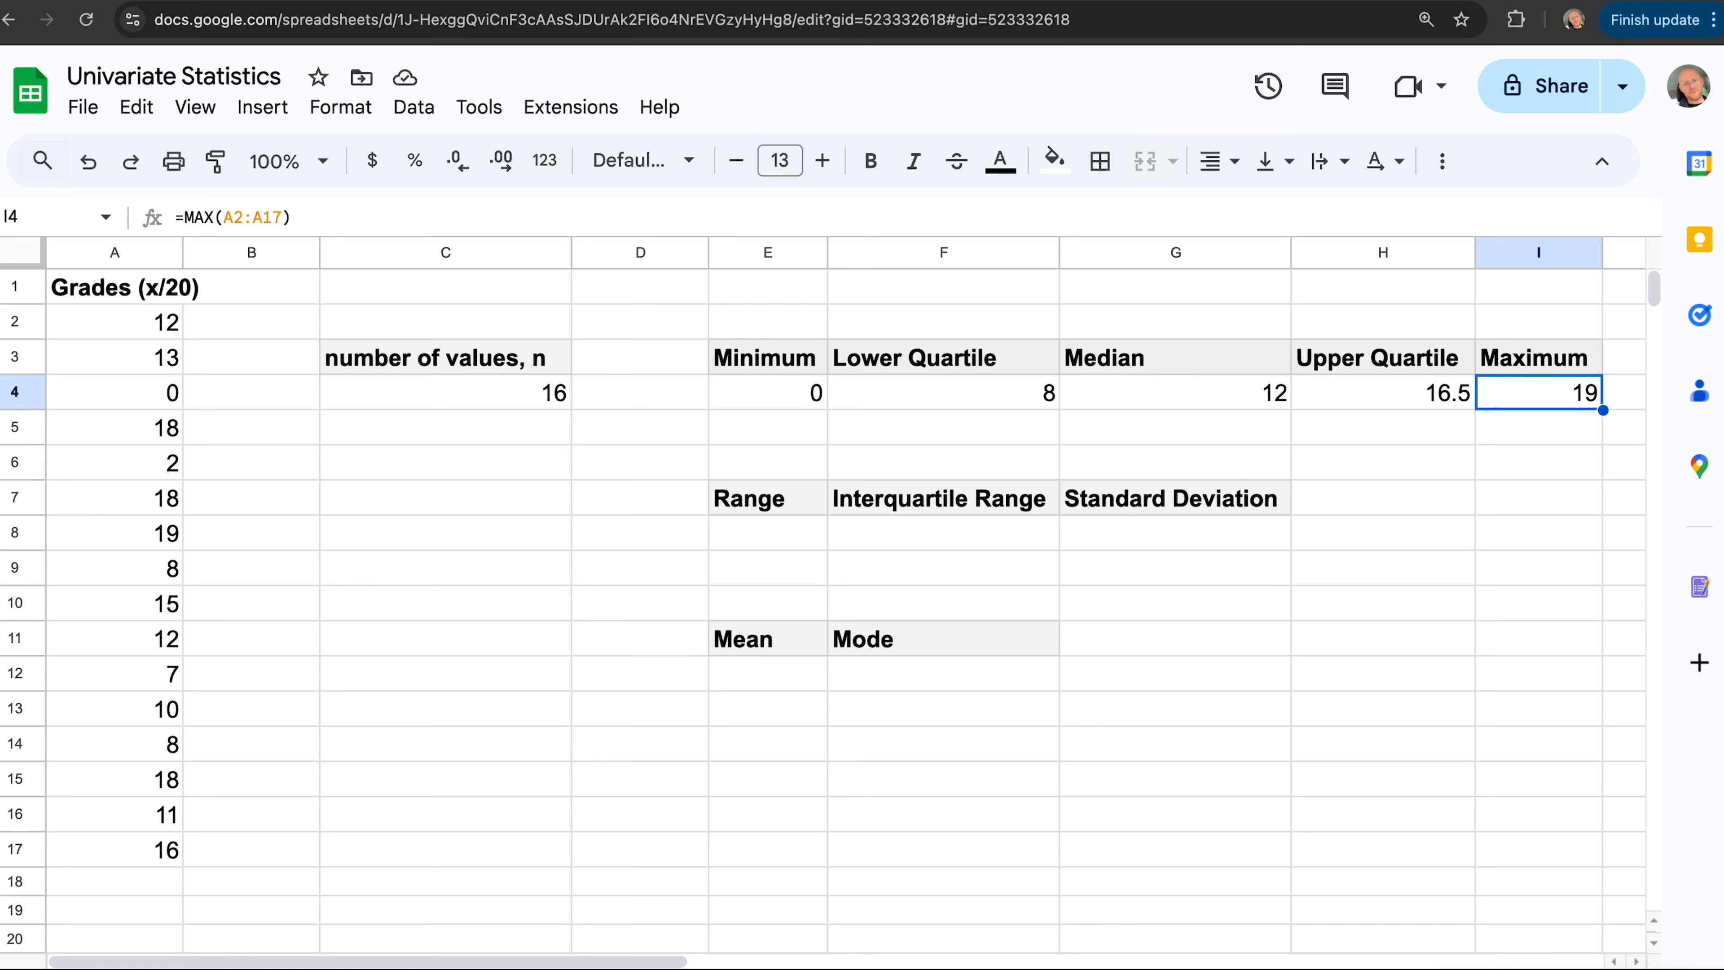
Review the five-number summary in row 4, going back from the maximum through the quartiles and returning to I4
key(Left)
key(Left)
key(Left)
key(Left)
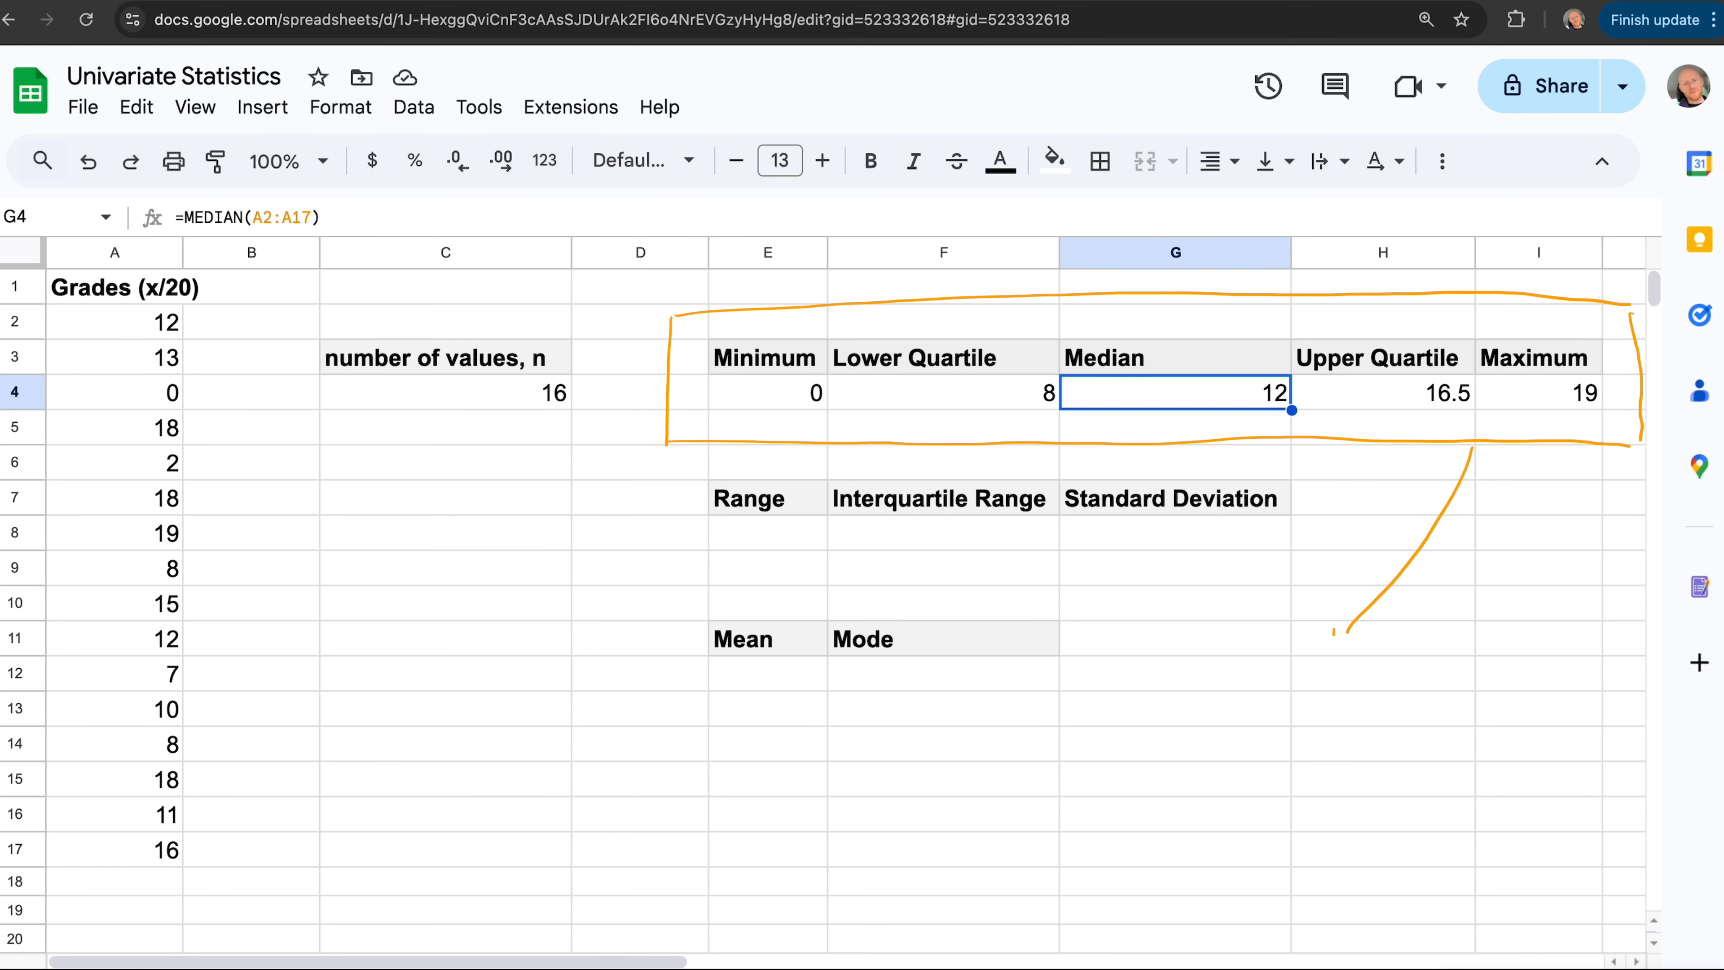
key(Right)
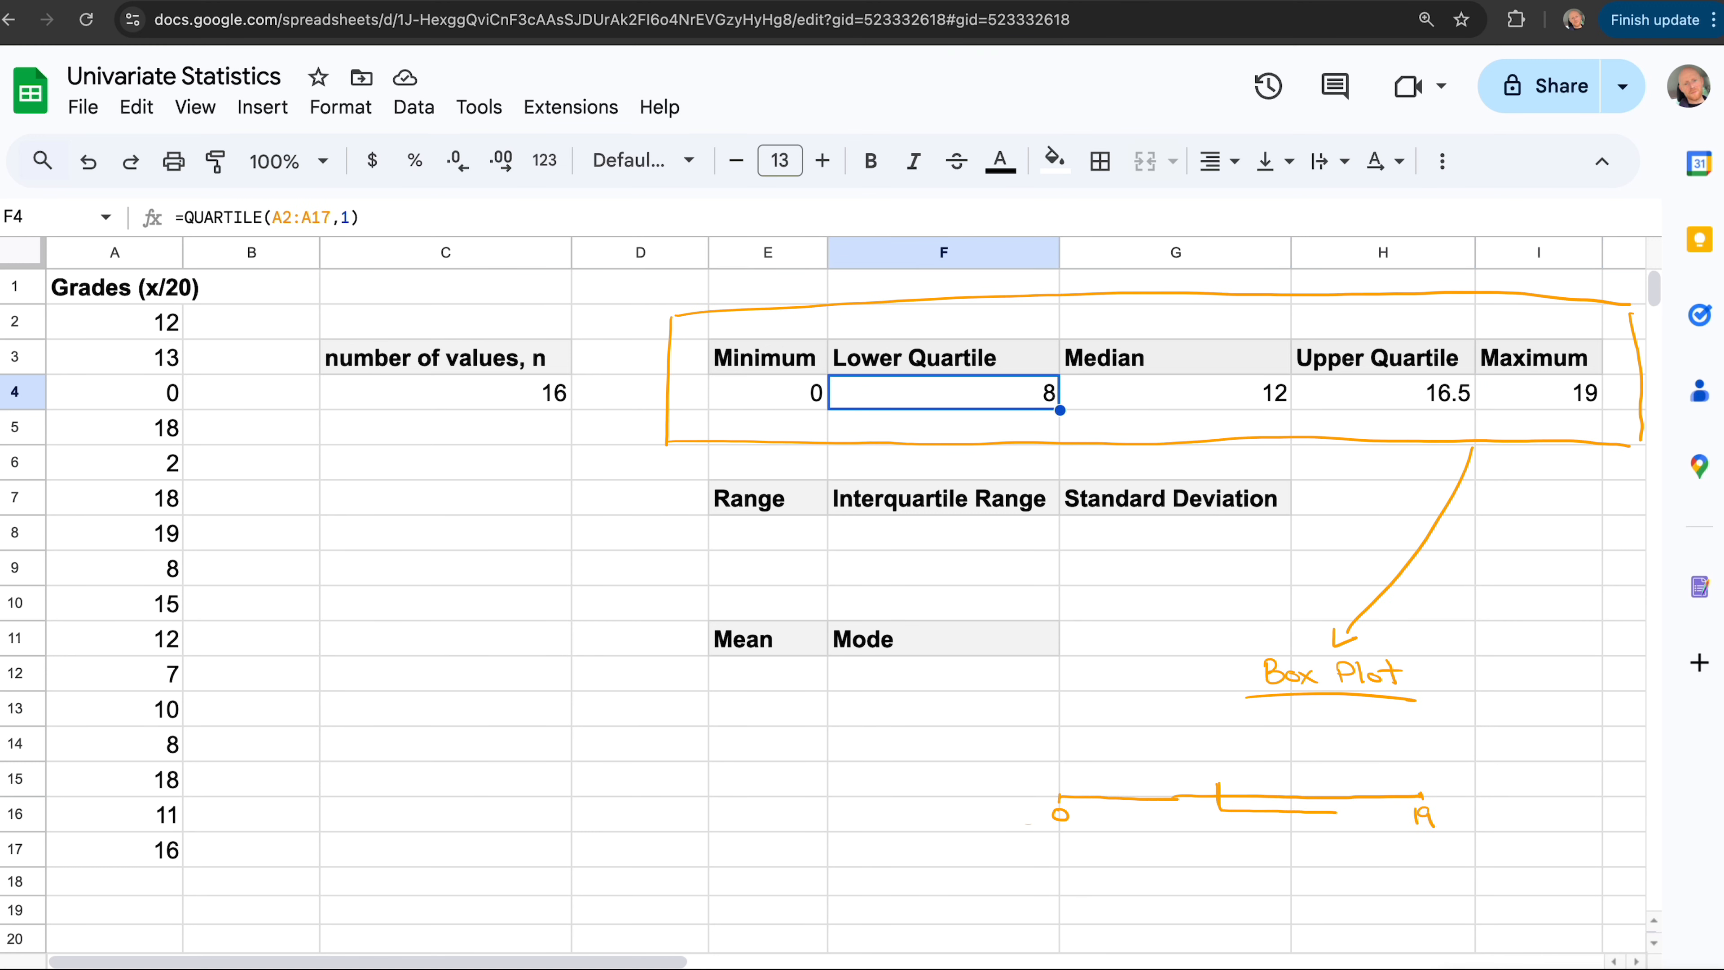
key(Right)
key(Right)
key(Right)
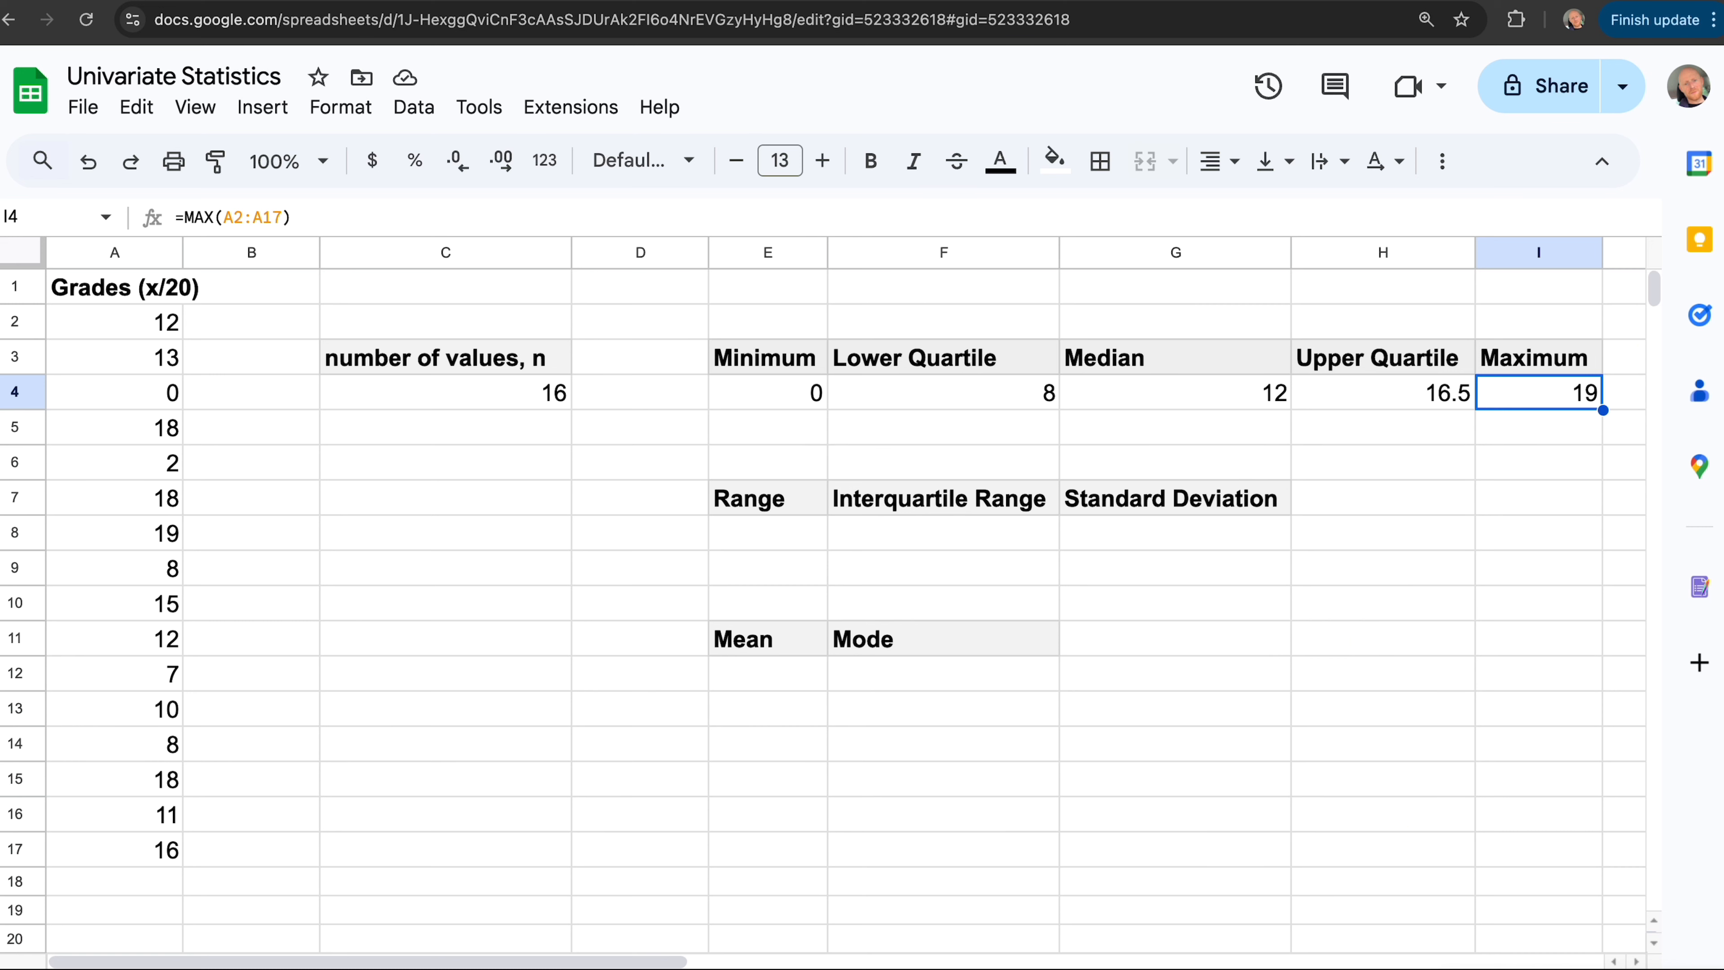
Calculate the range in E8 as maximum minus minimum with the formula =I4-E4
click(760, 535)
key(Right)
key(Right)
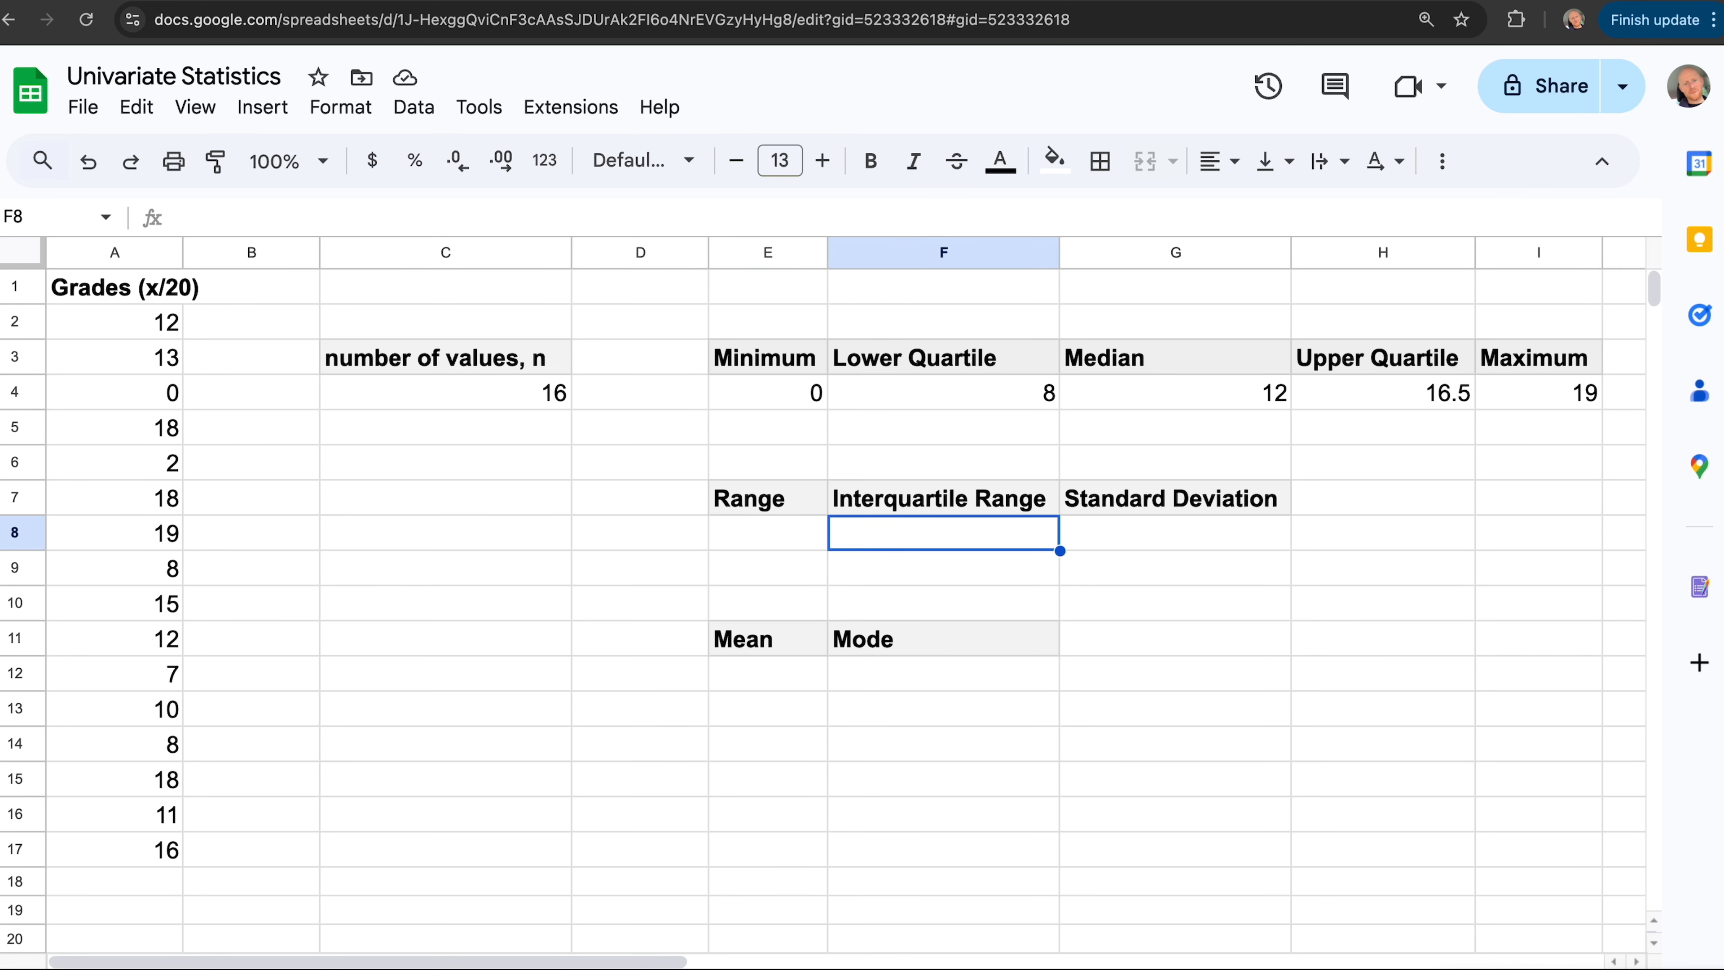
key(Left)
key(Left)
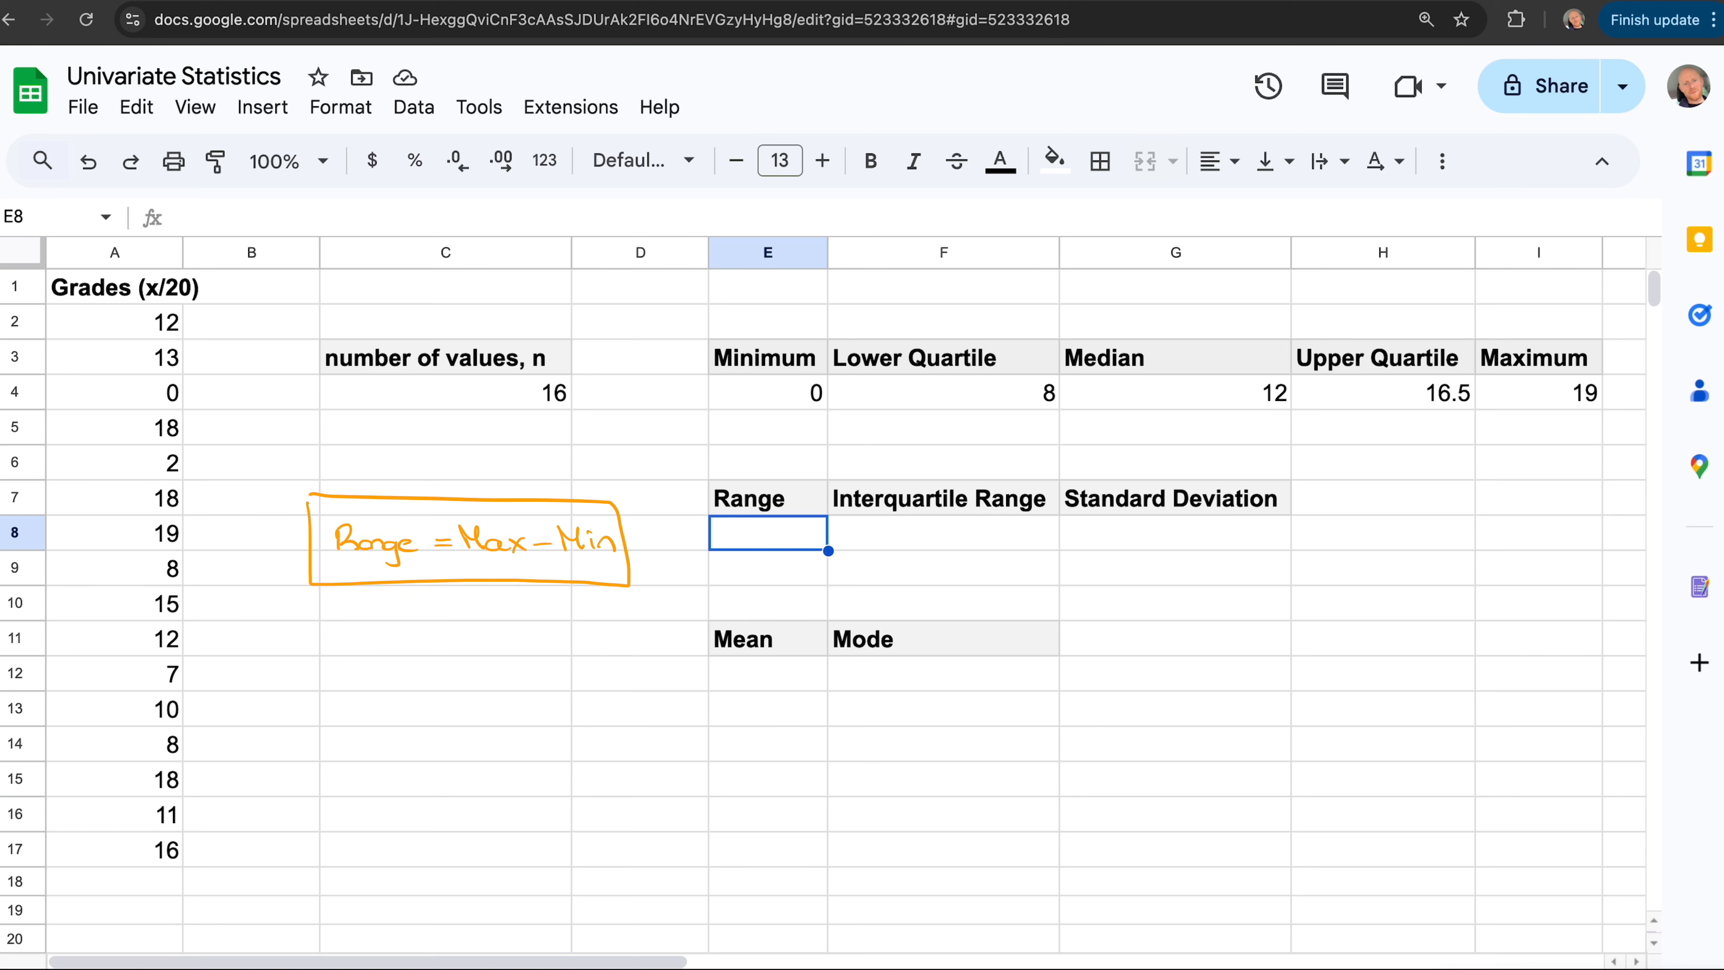
text(=)
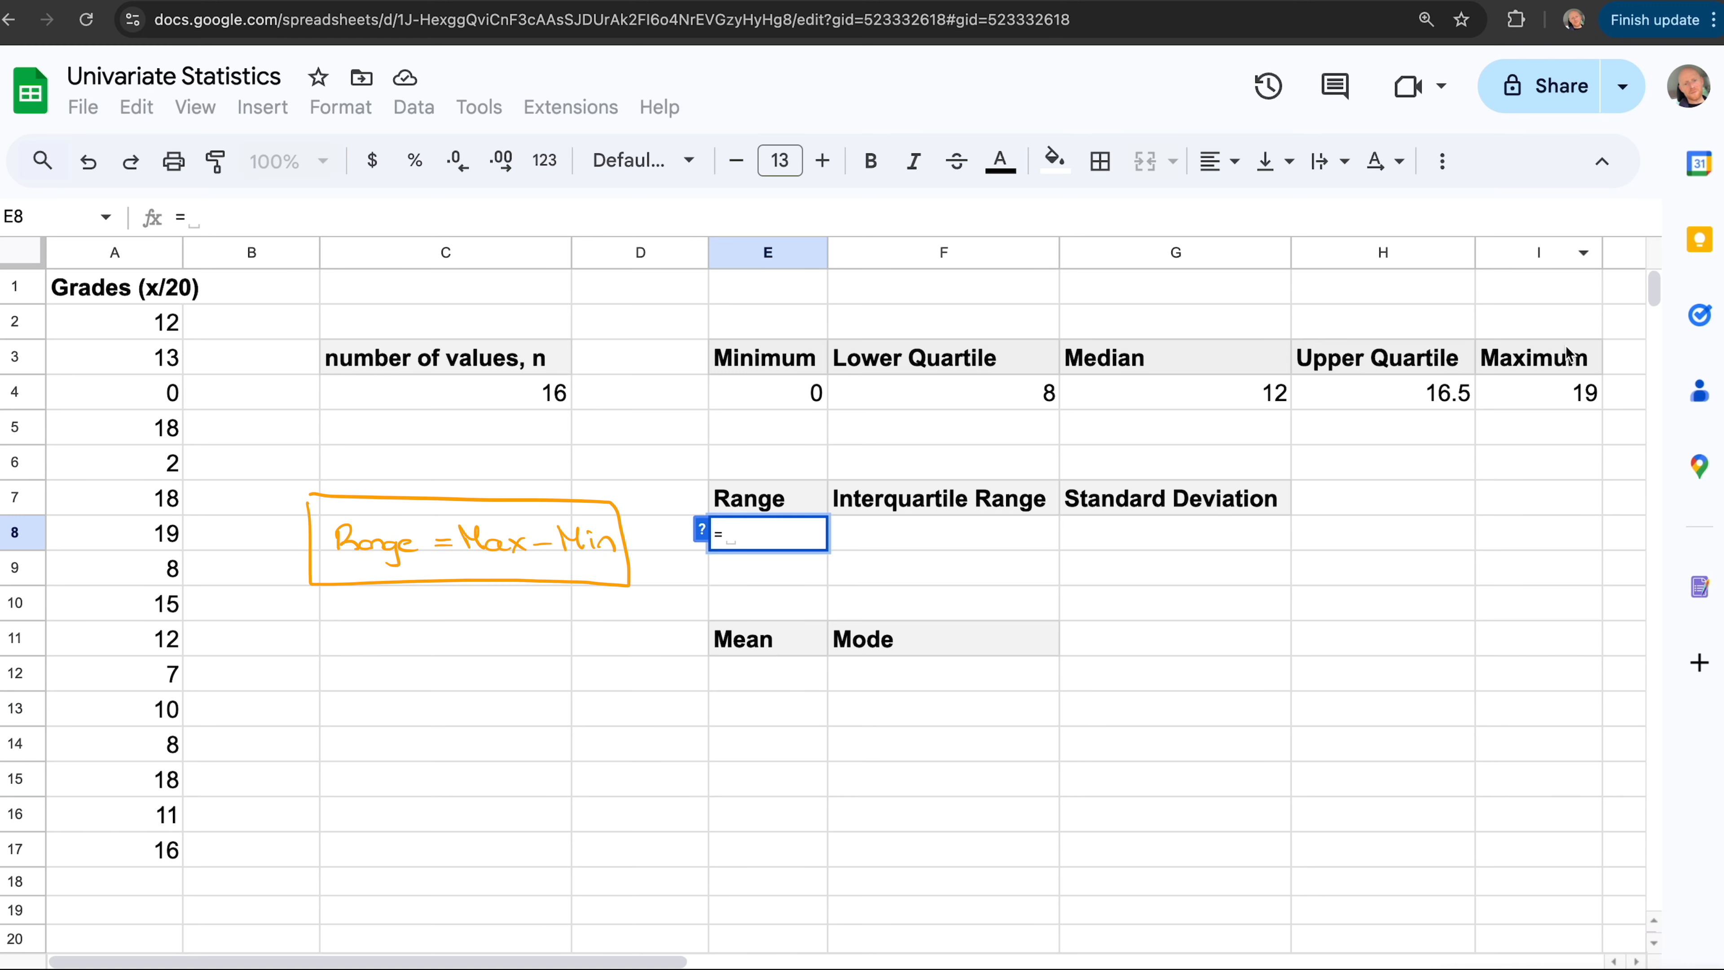
click(1547, 397)
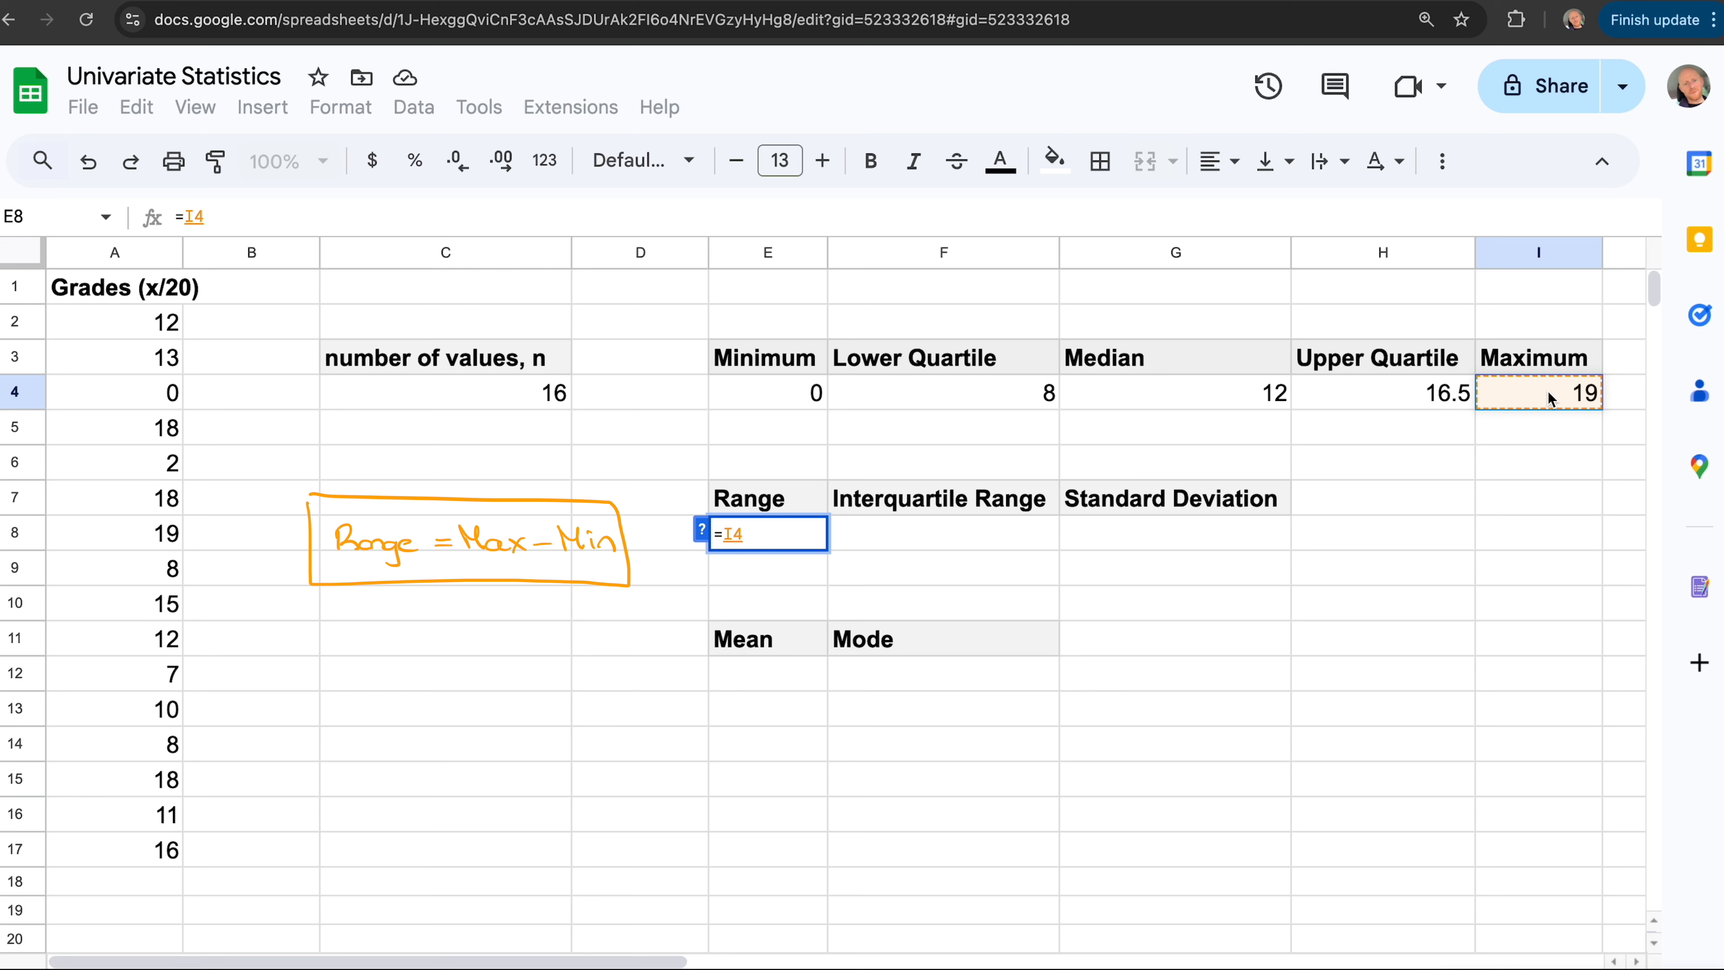
text(-)
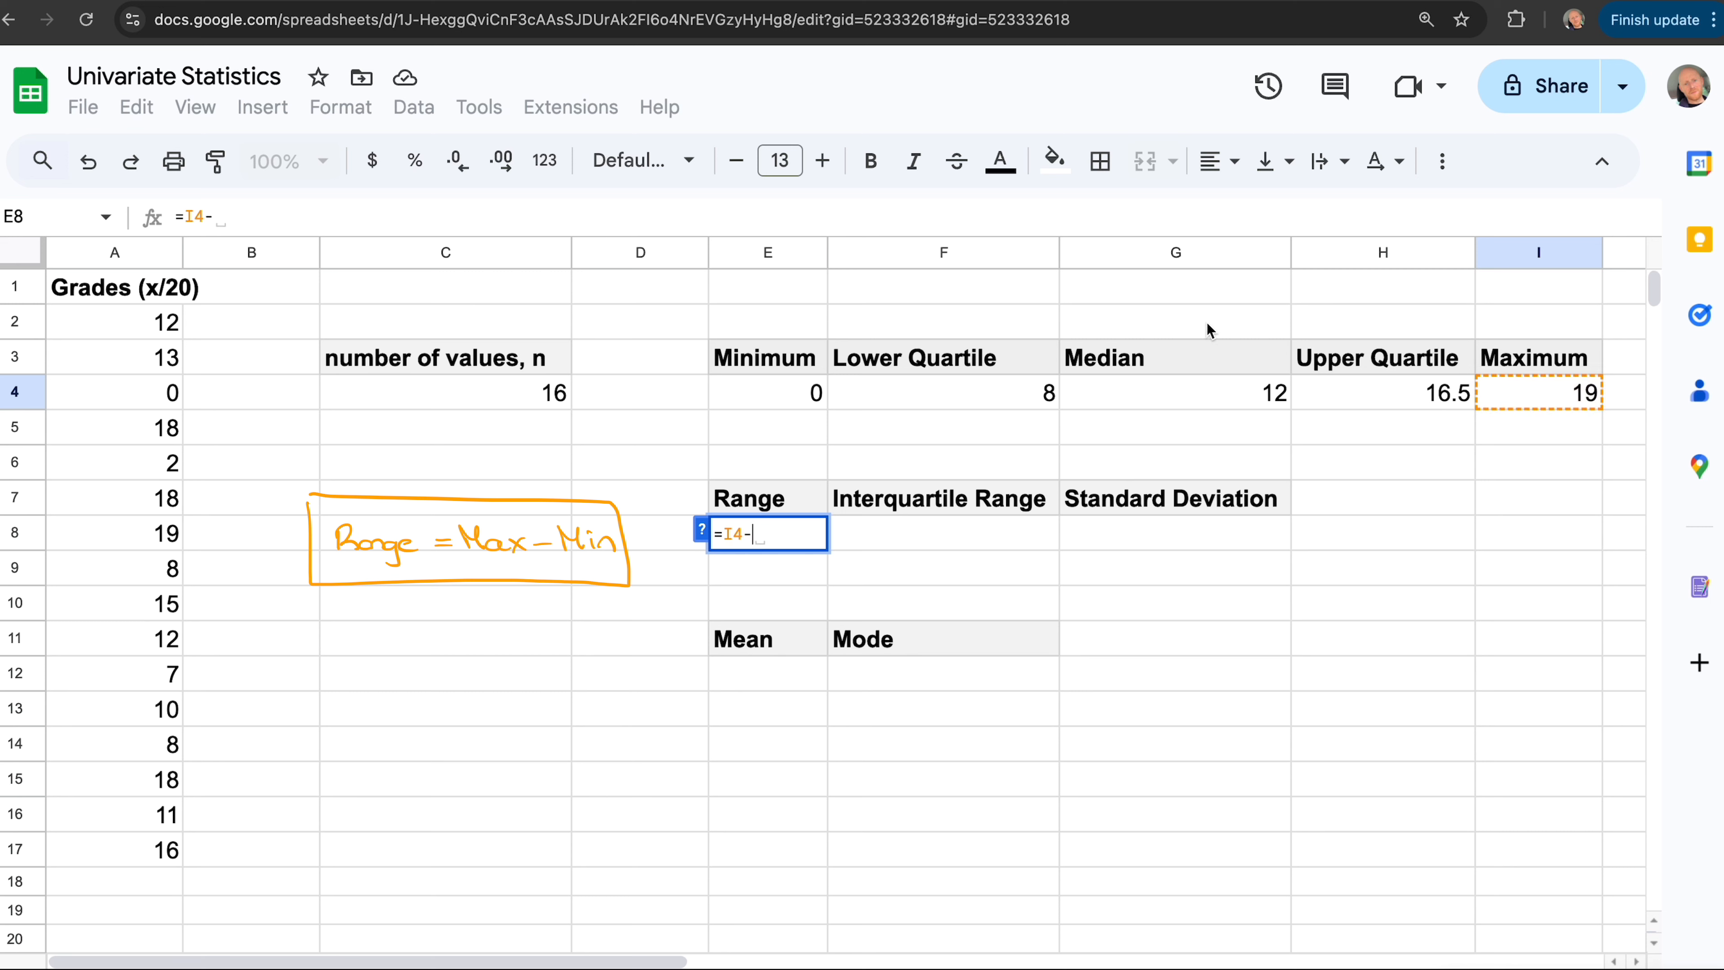
click(767, 401)
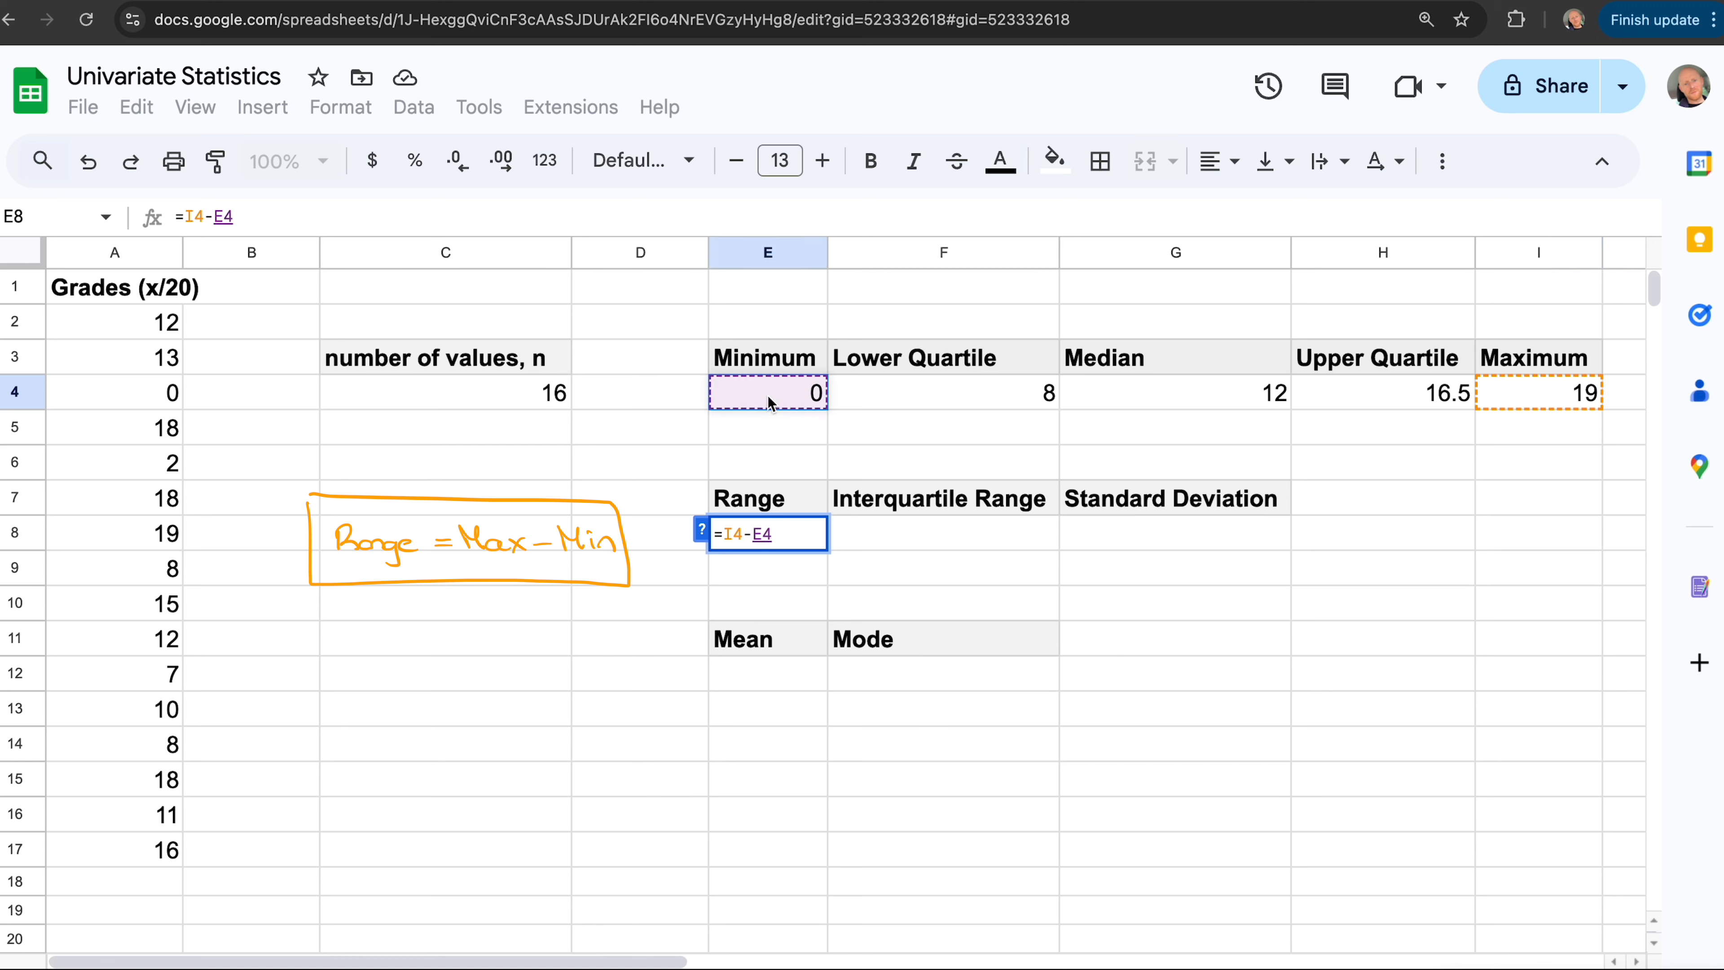
key(Return)
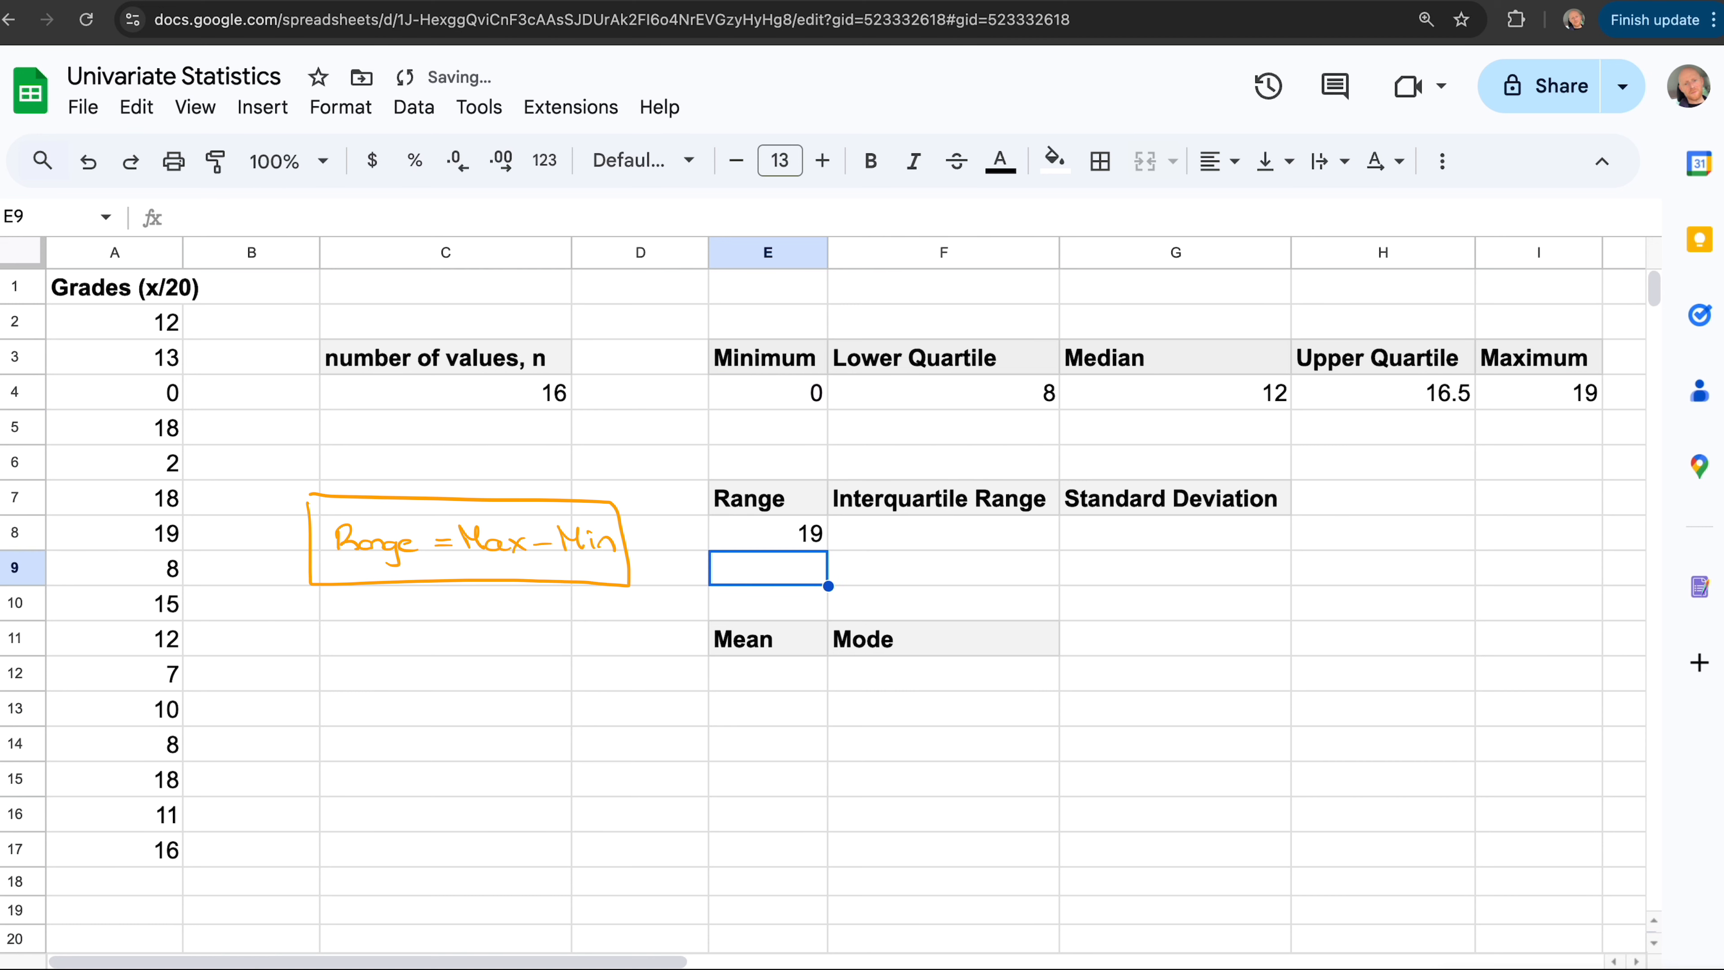
key(Up)
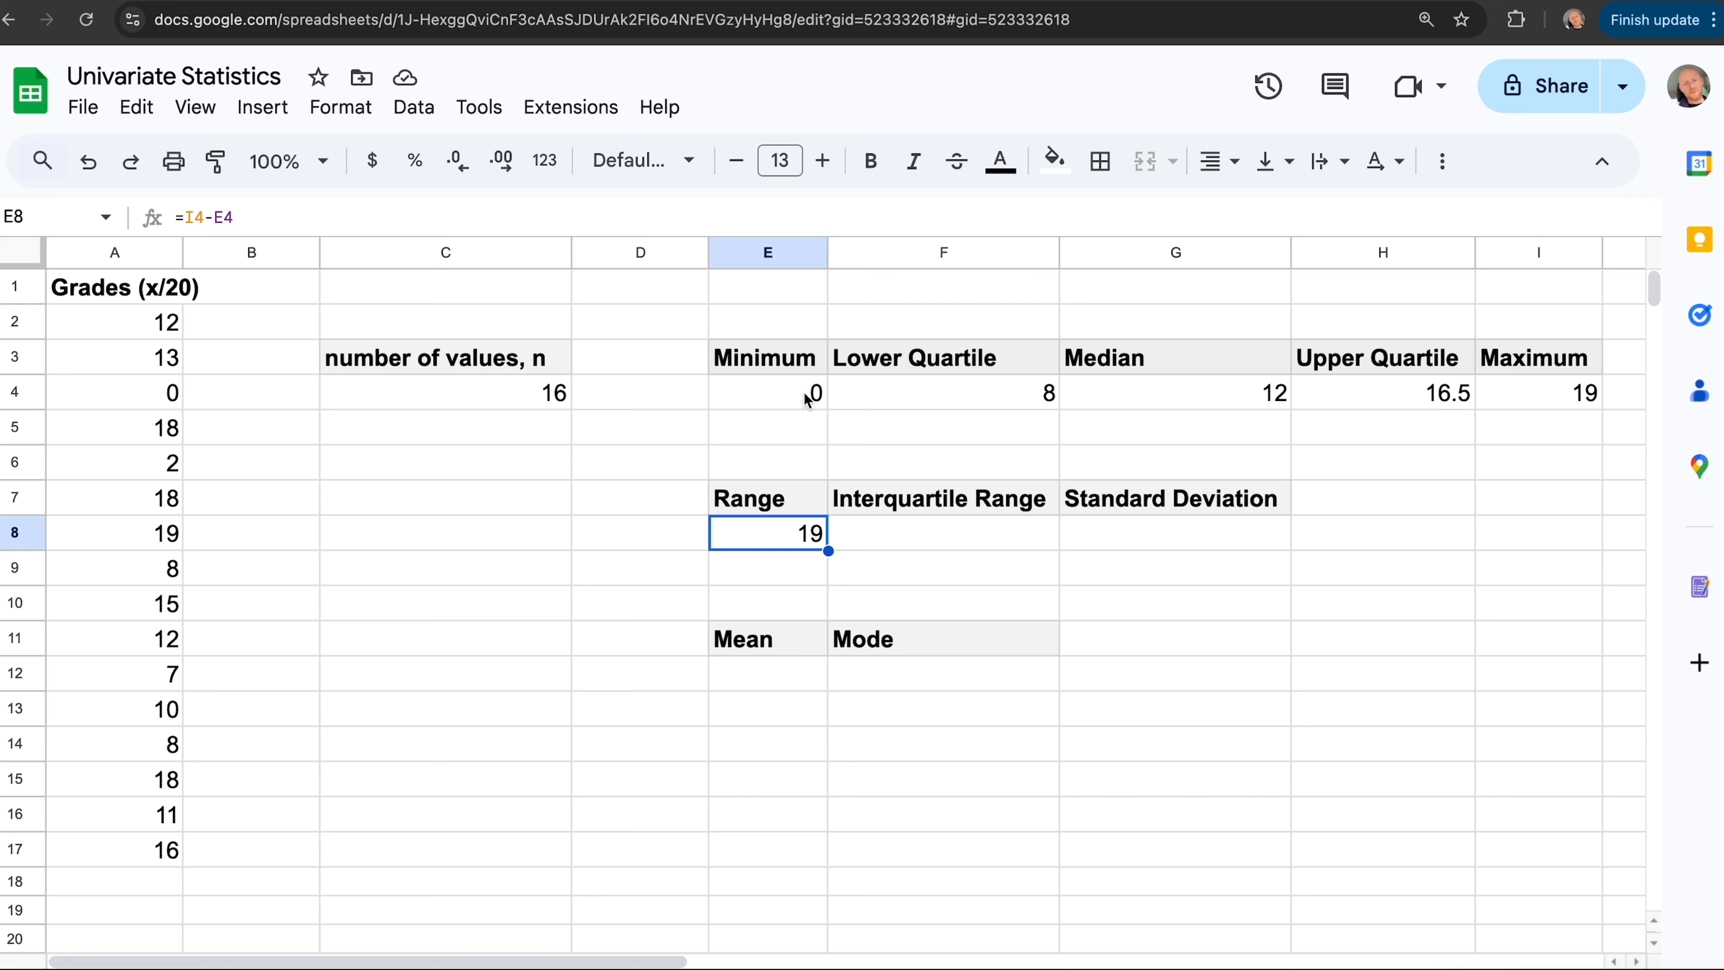
Calculate the interquartile range in F8 as upper quartile minus lower quartile with the formula =H4-F4
key(Right)
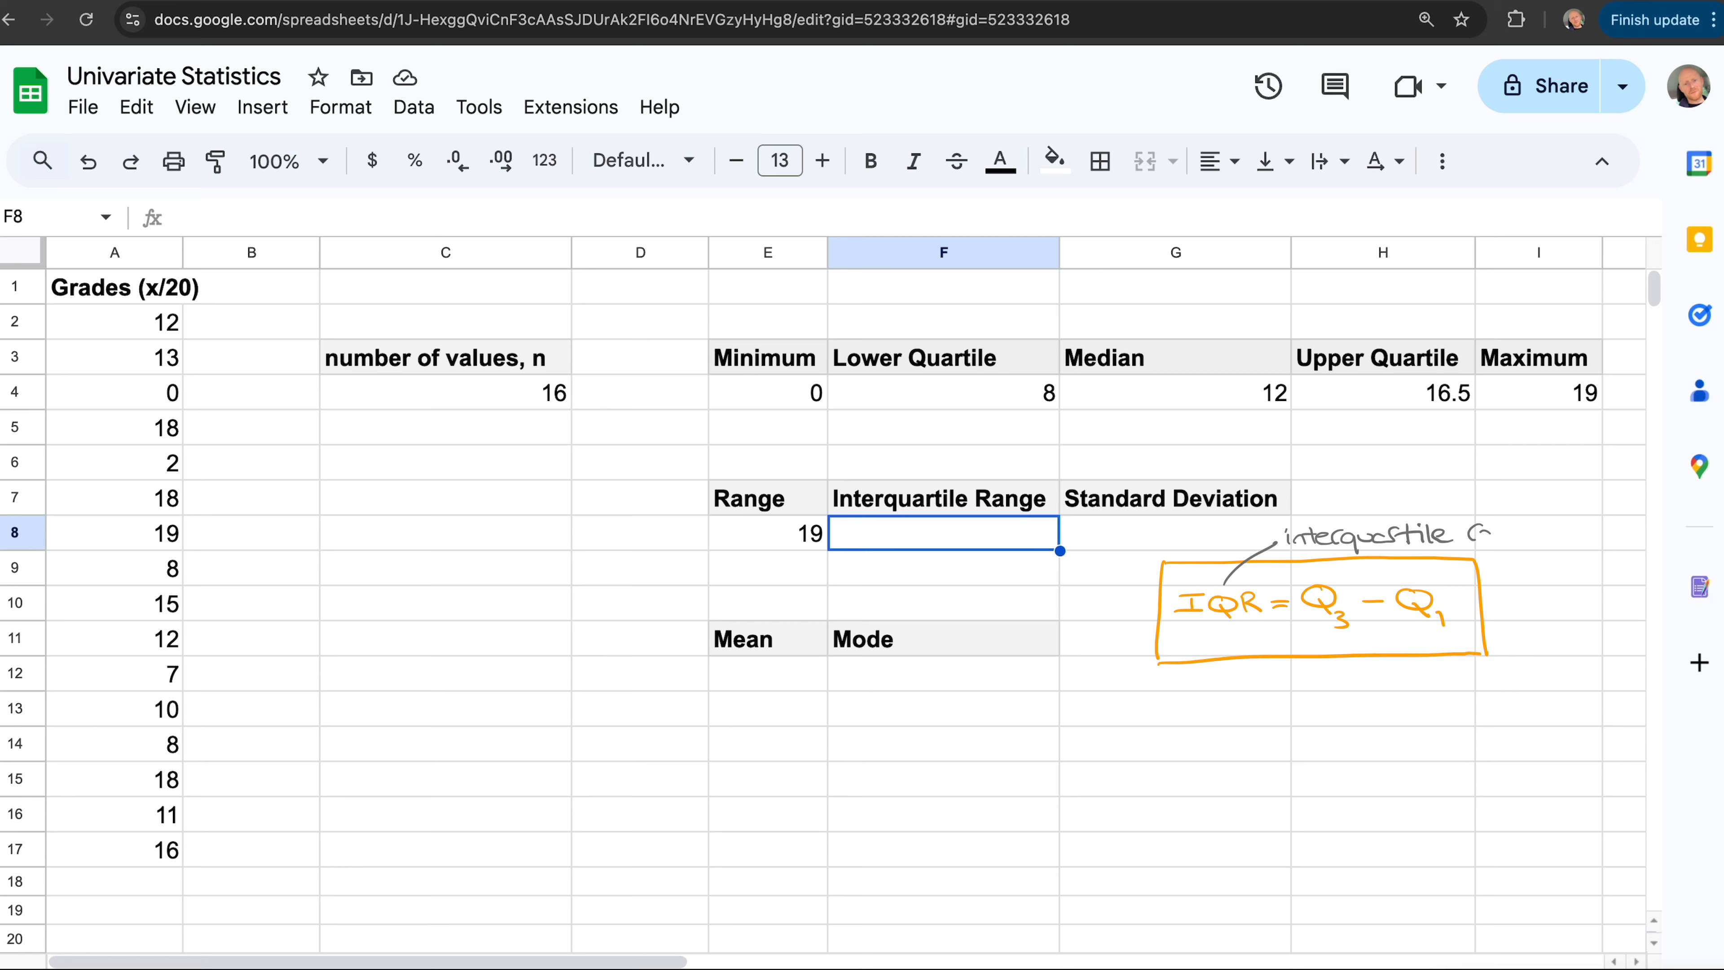
text(=)
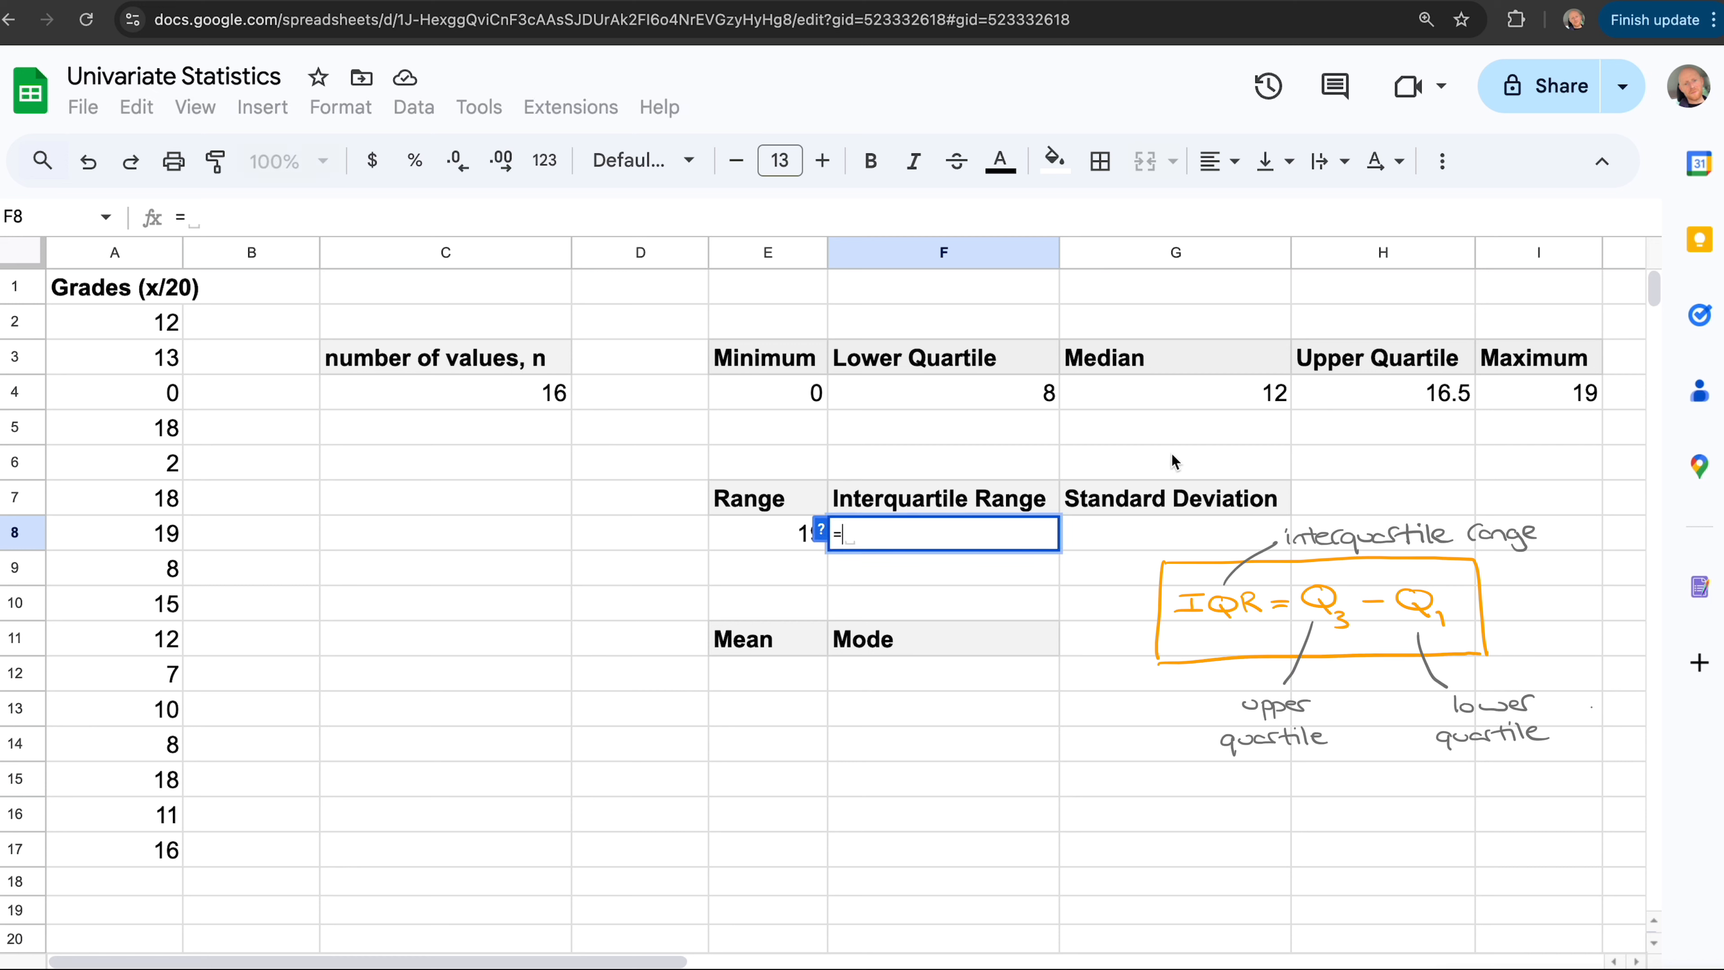
click(1399, 397)
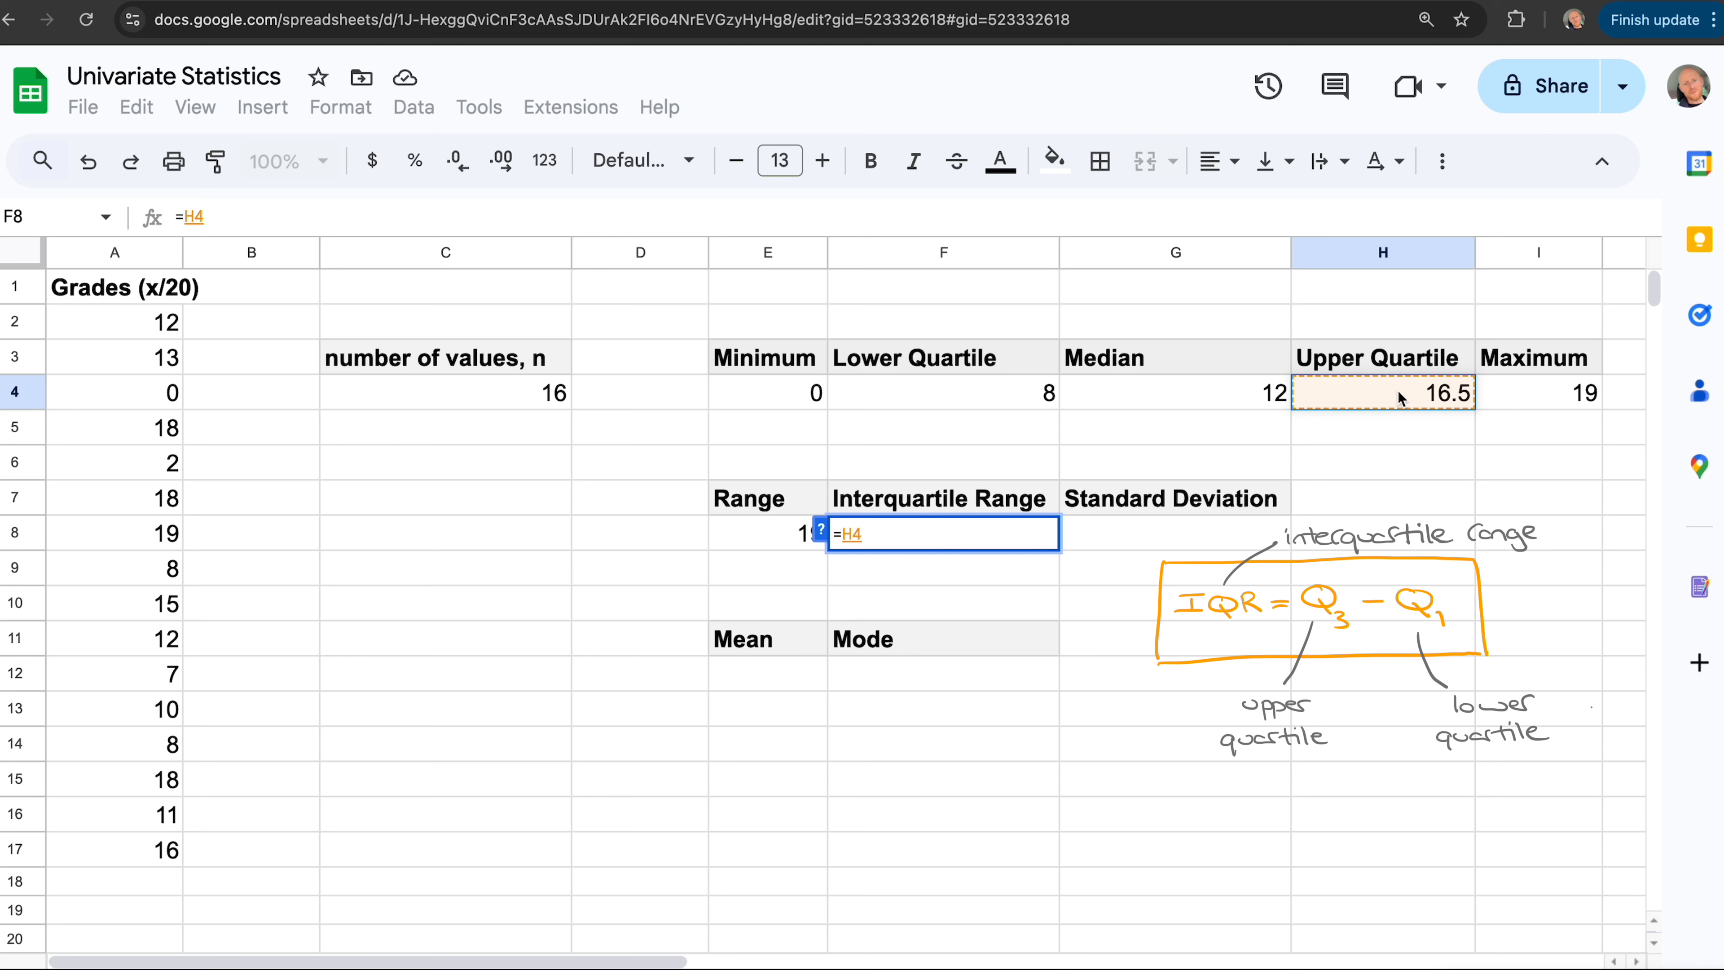
text(-)
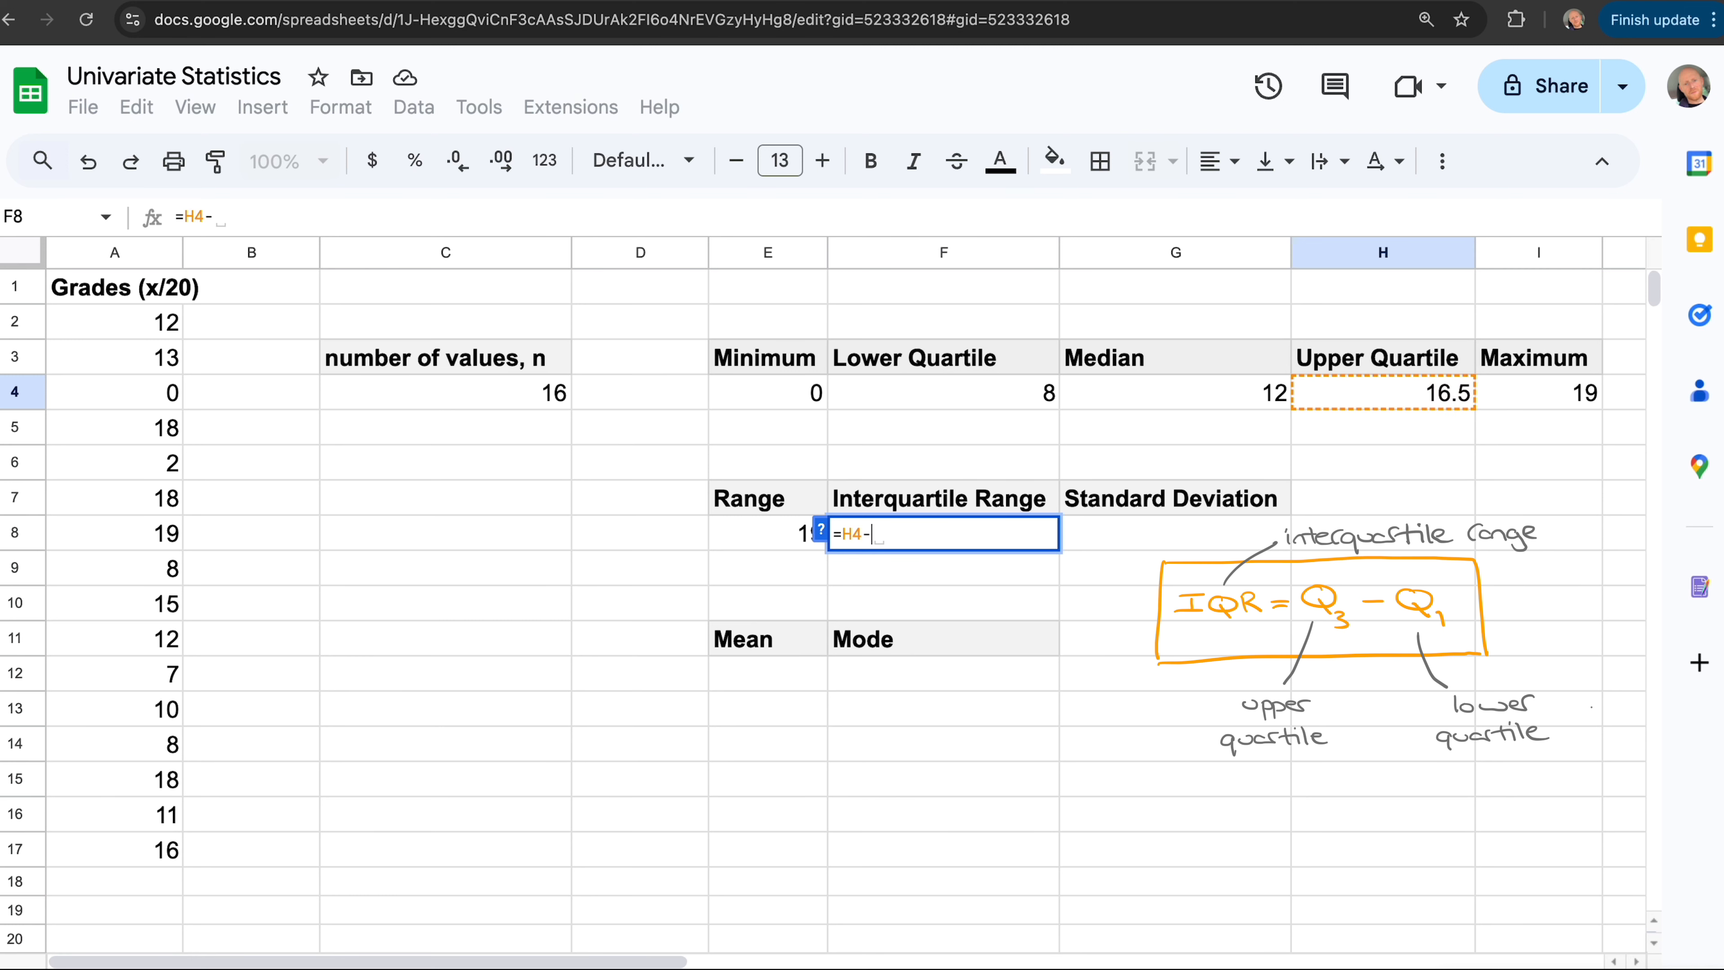
click(954, 399)
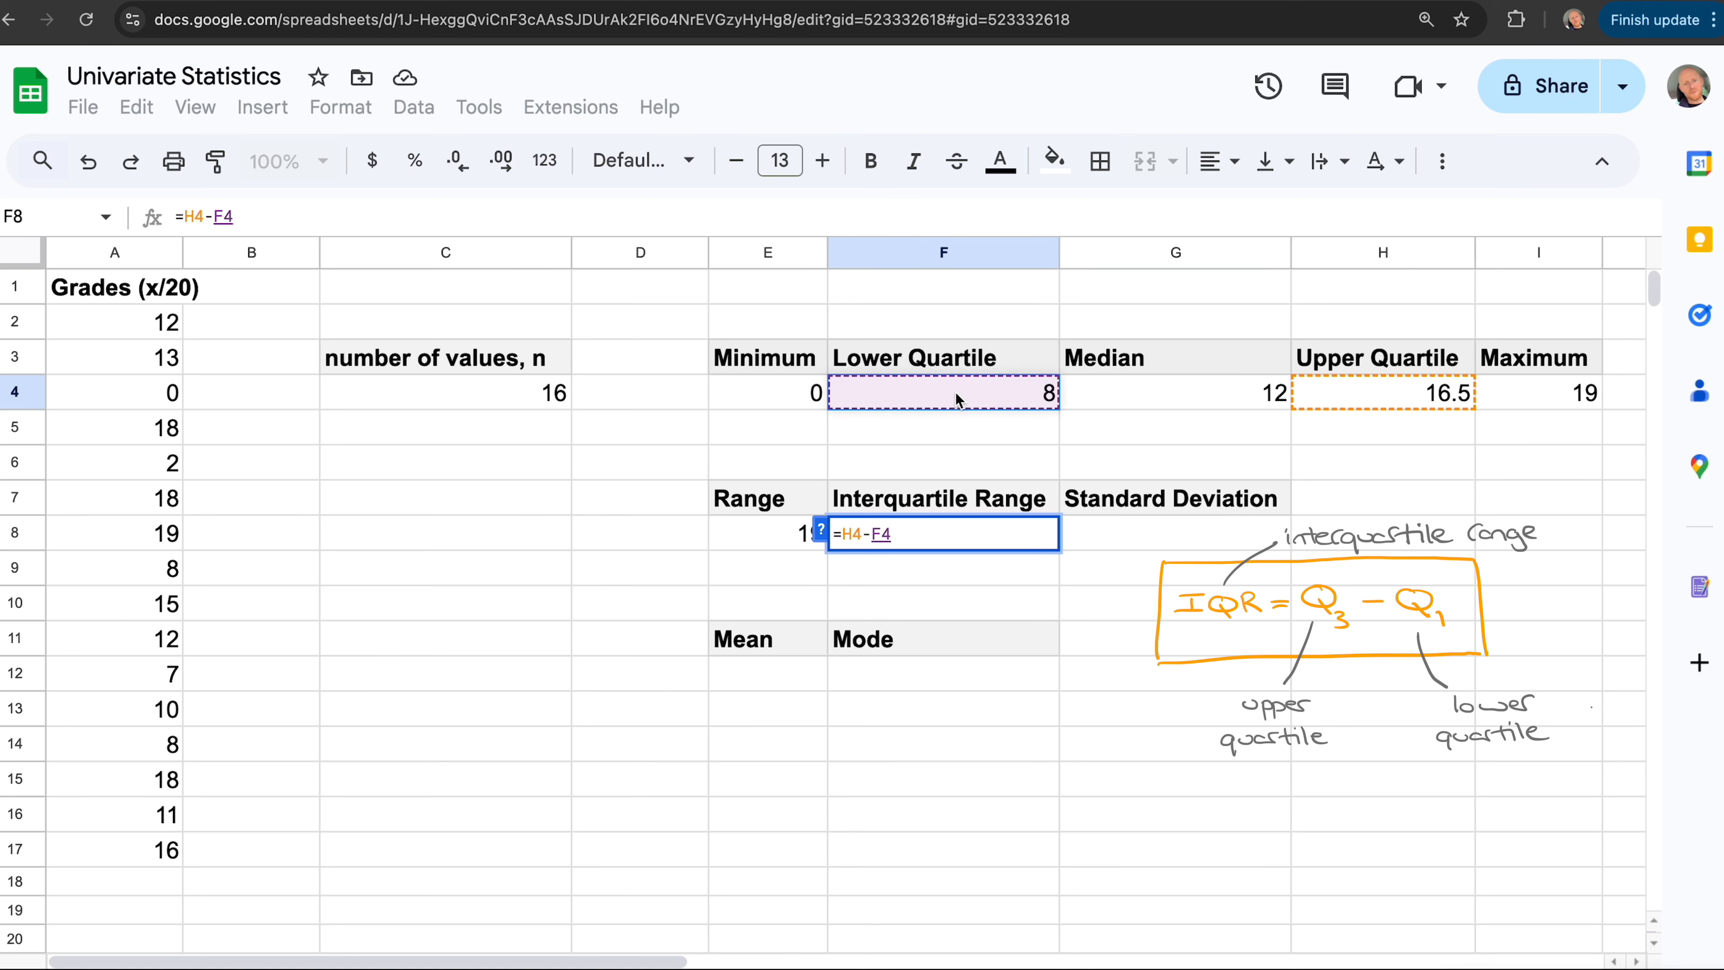
key(Return)
key(Up)
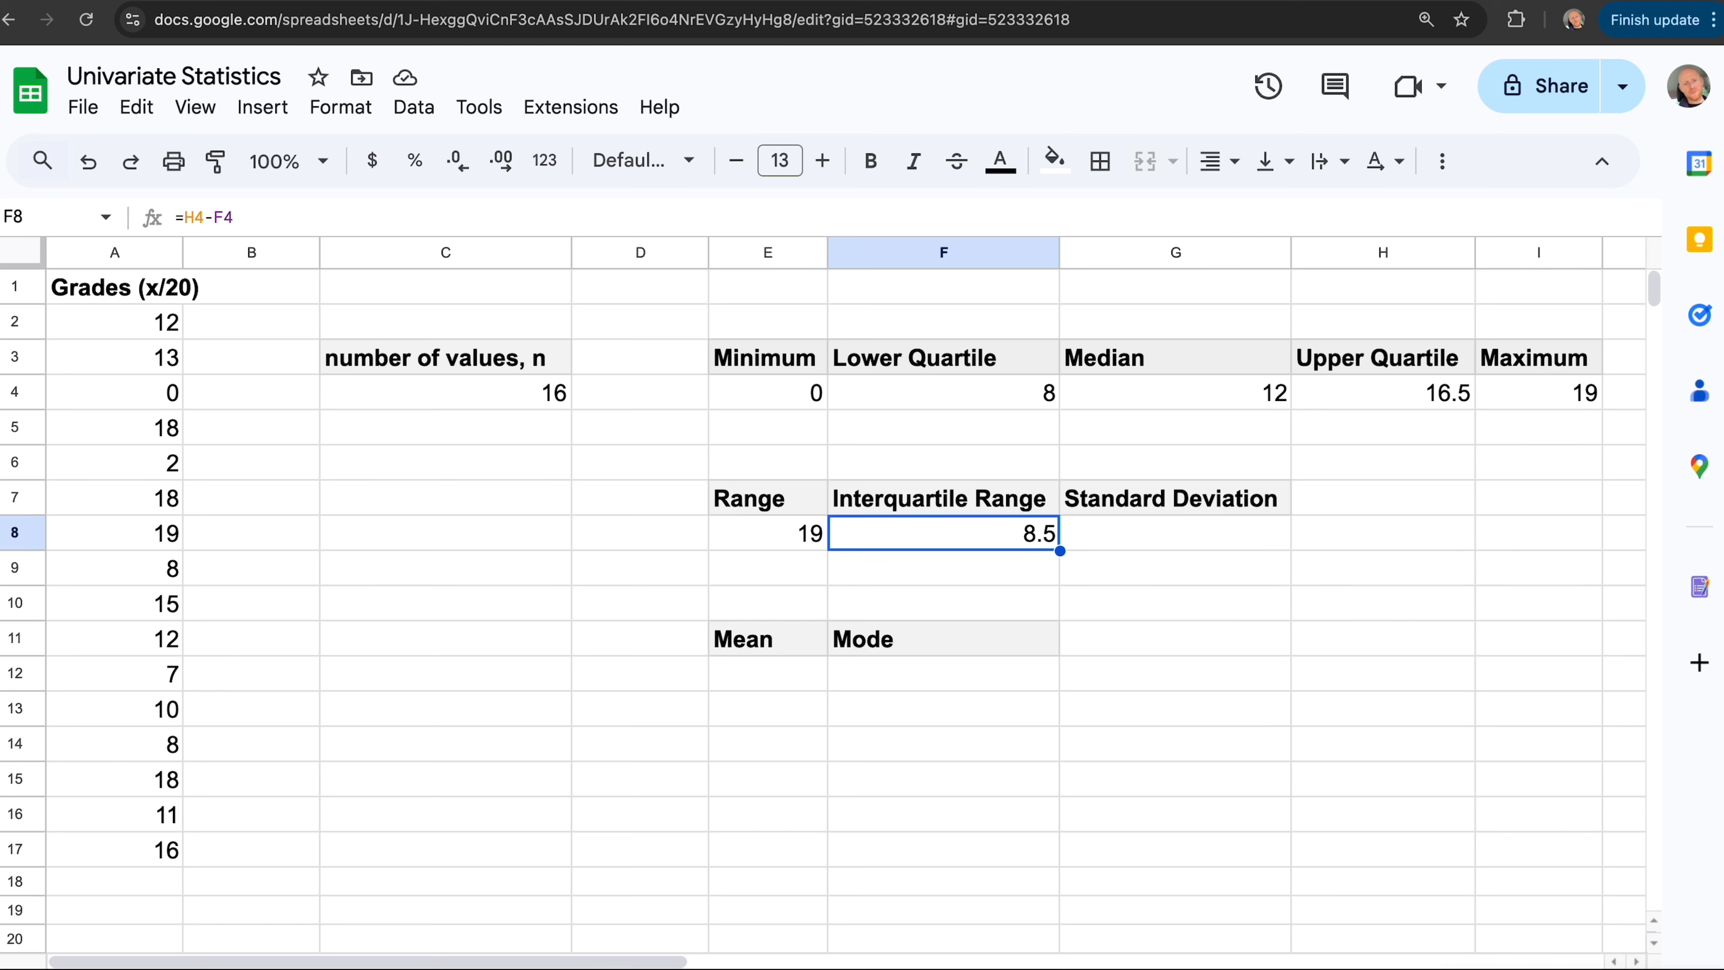
Calculate the standard deviation of the grades in G8 with the formula =STDEV(A2:A17)
key(Right)
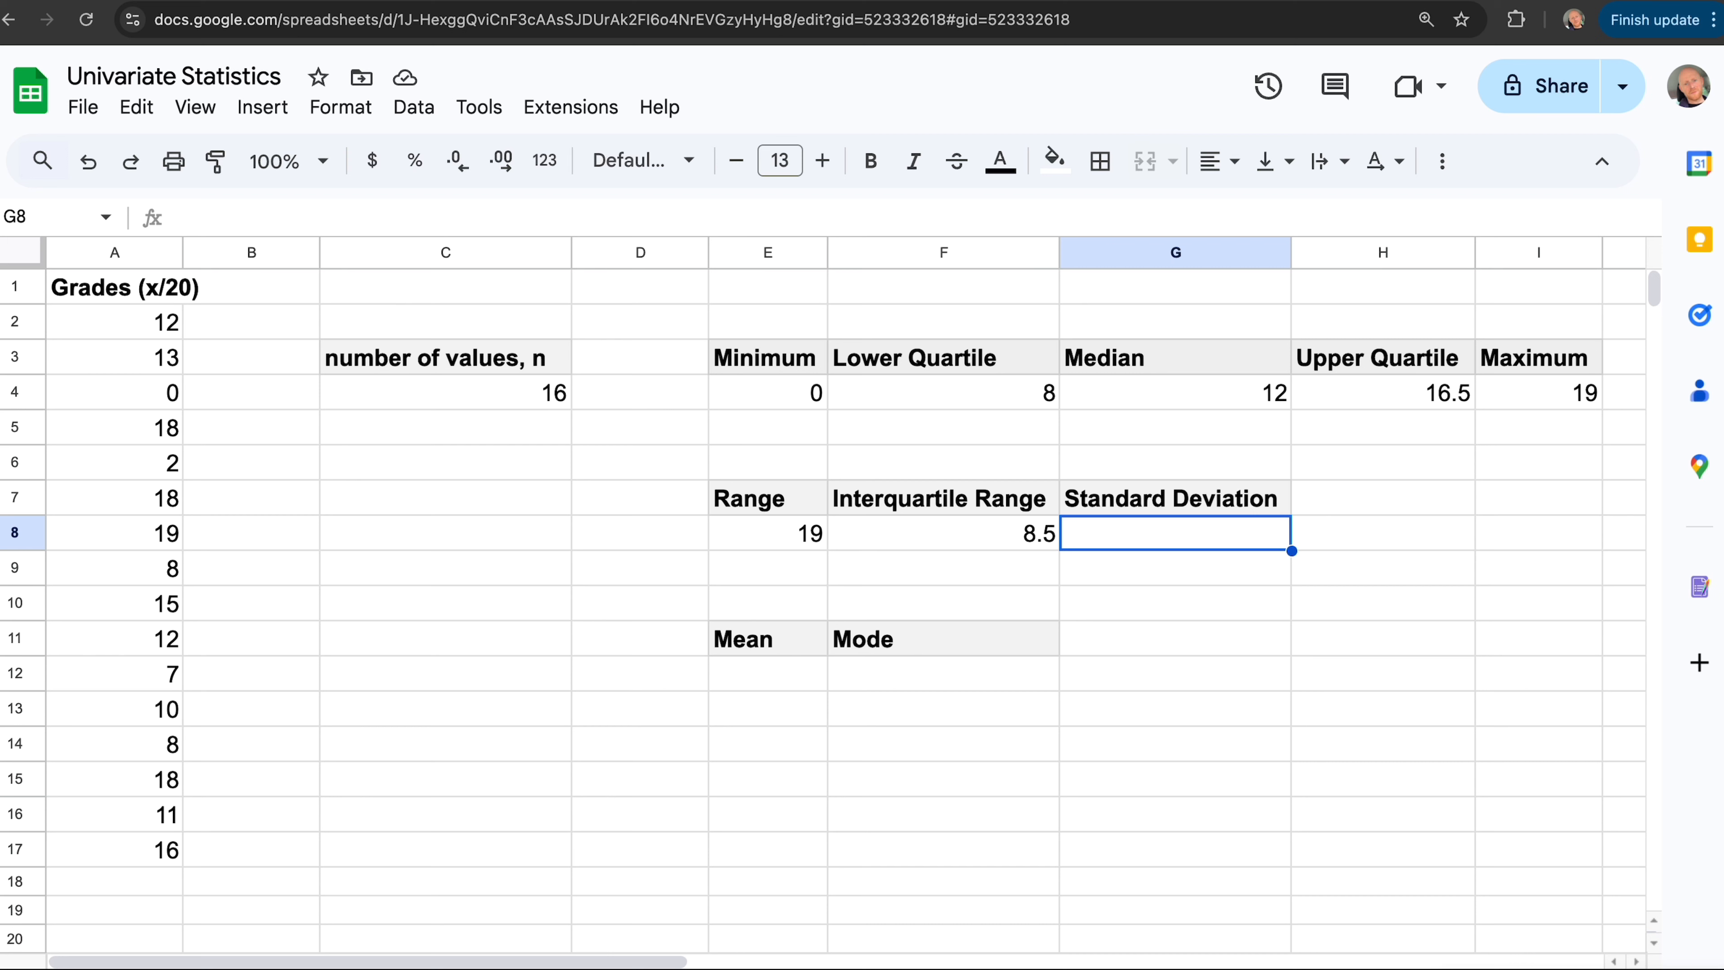
text(=)
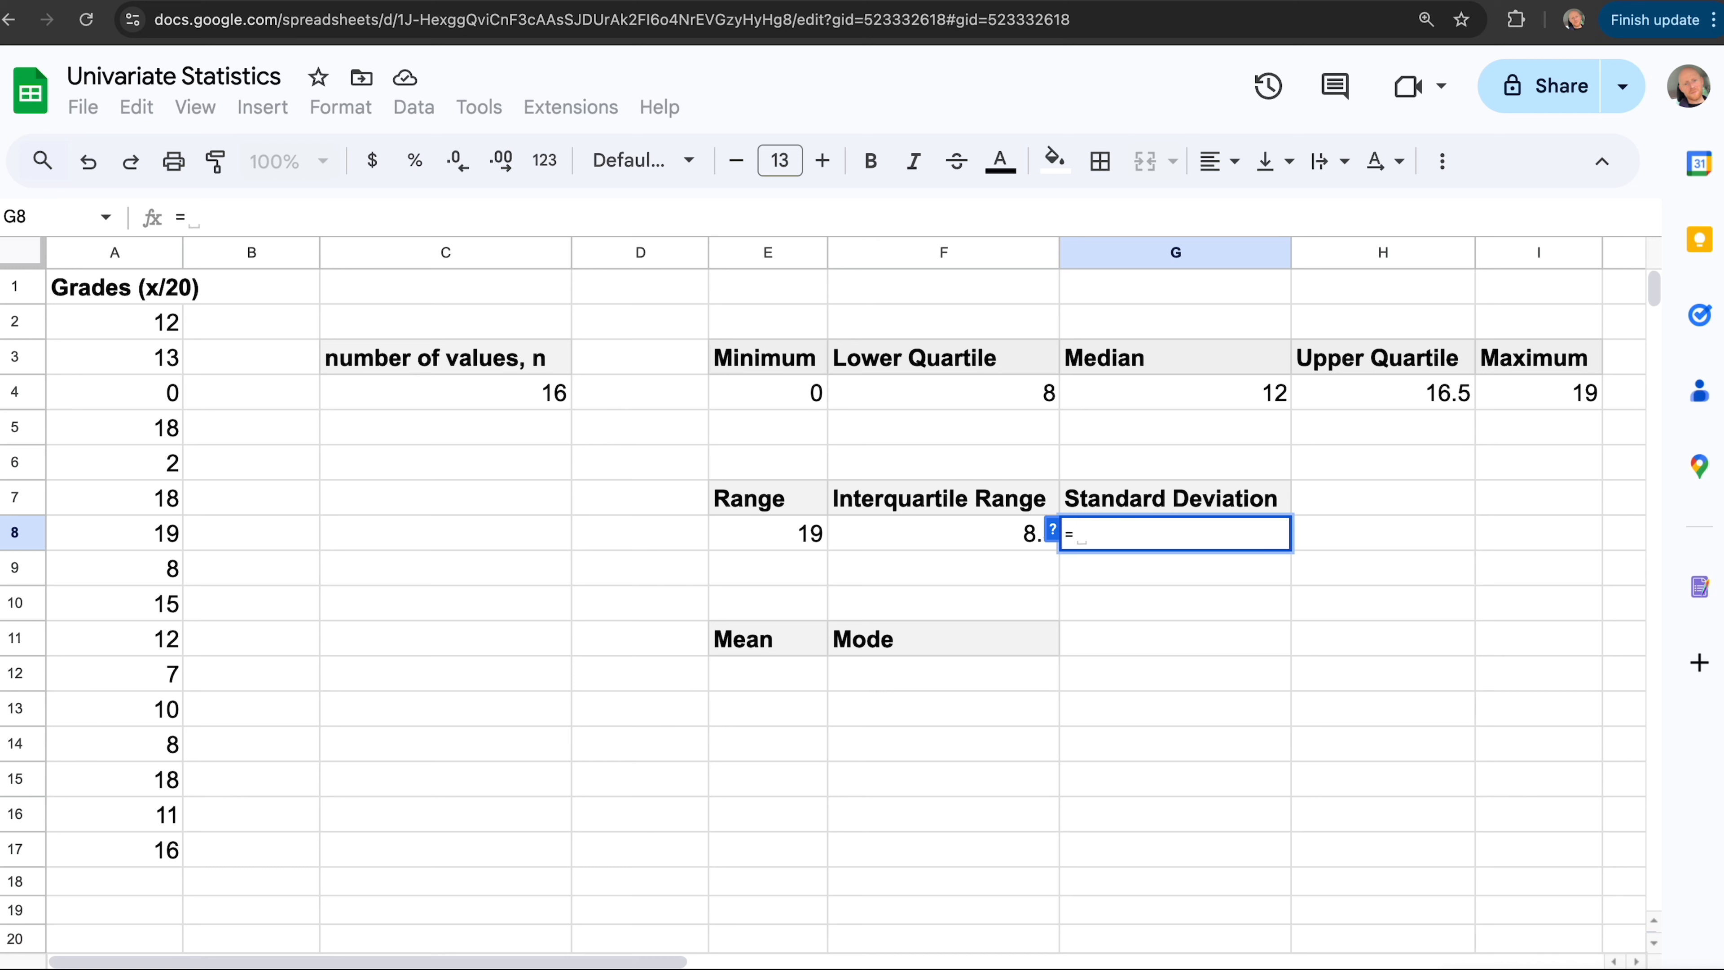
text(std)
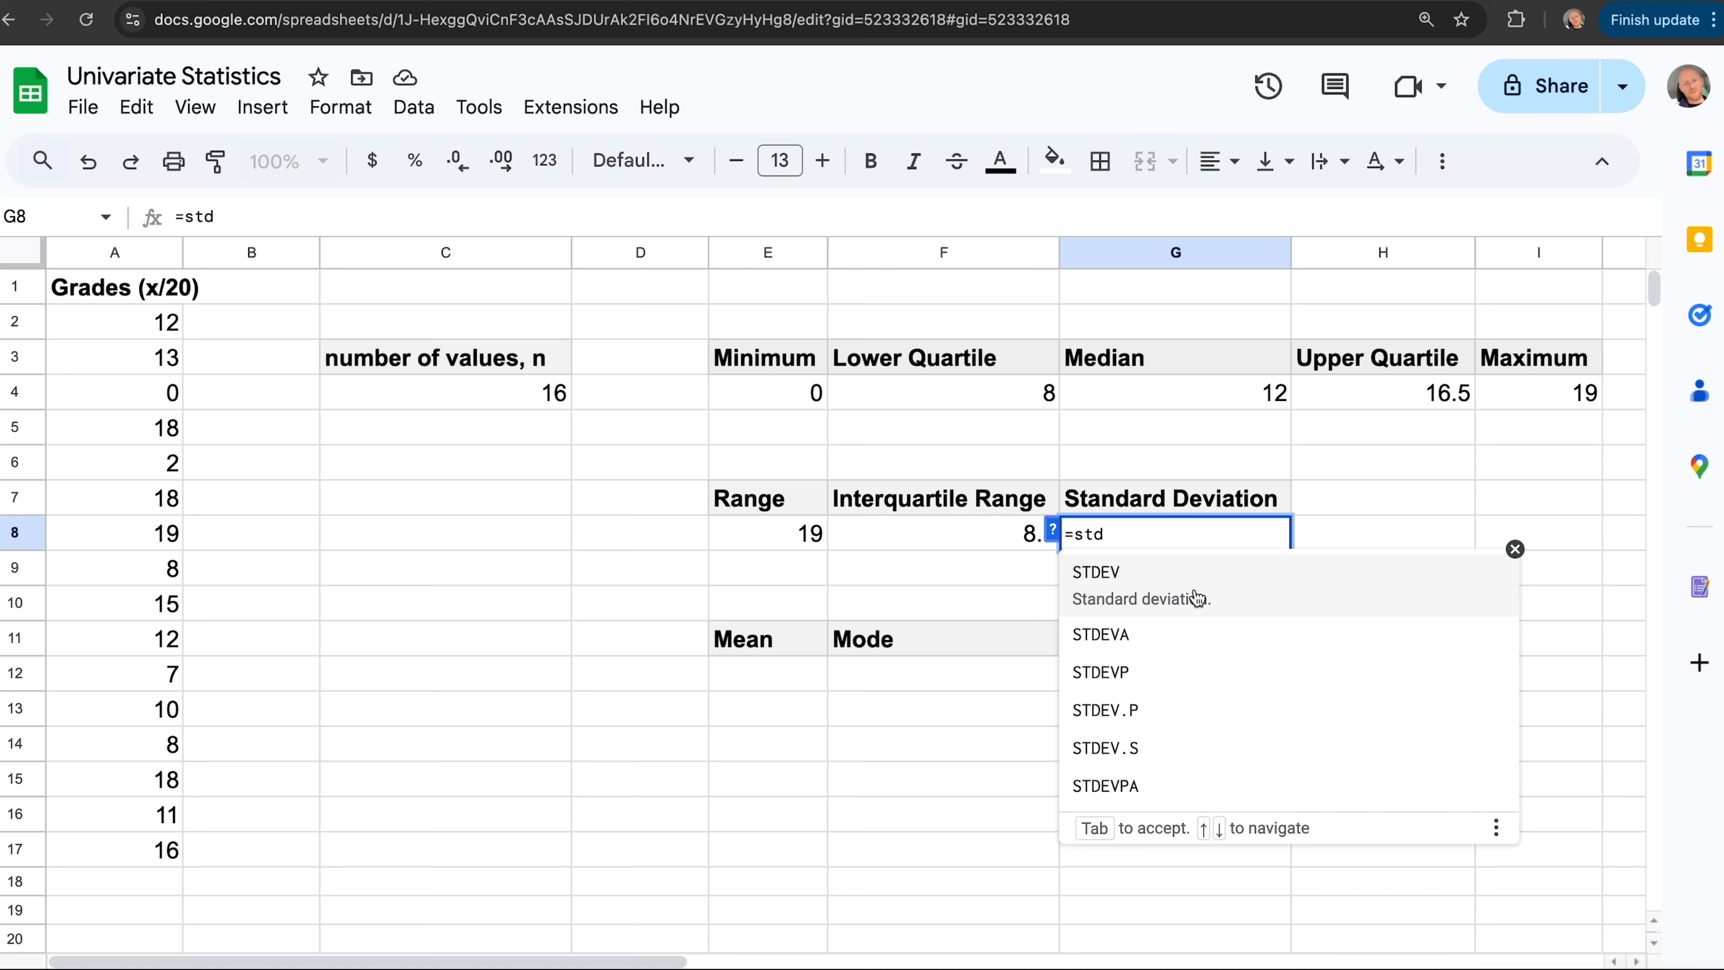
click(1164, 598)
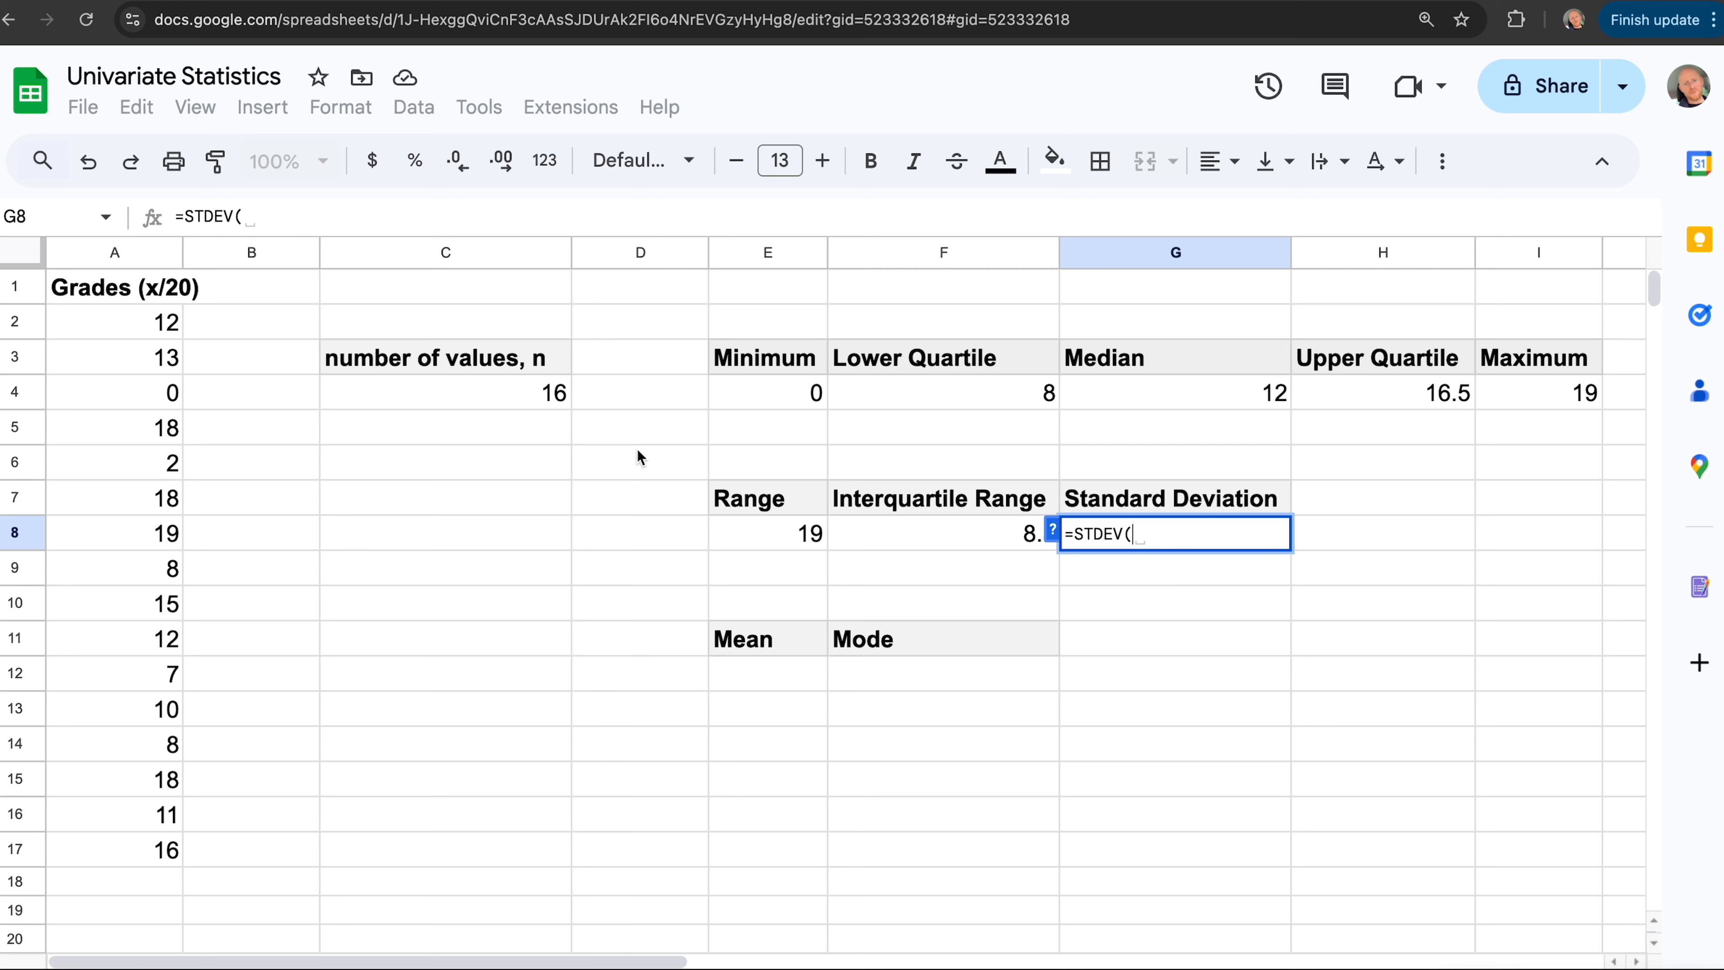
drag(155, 333, 124, 859)
text())
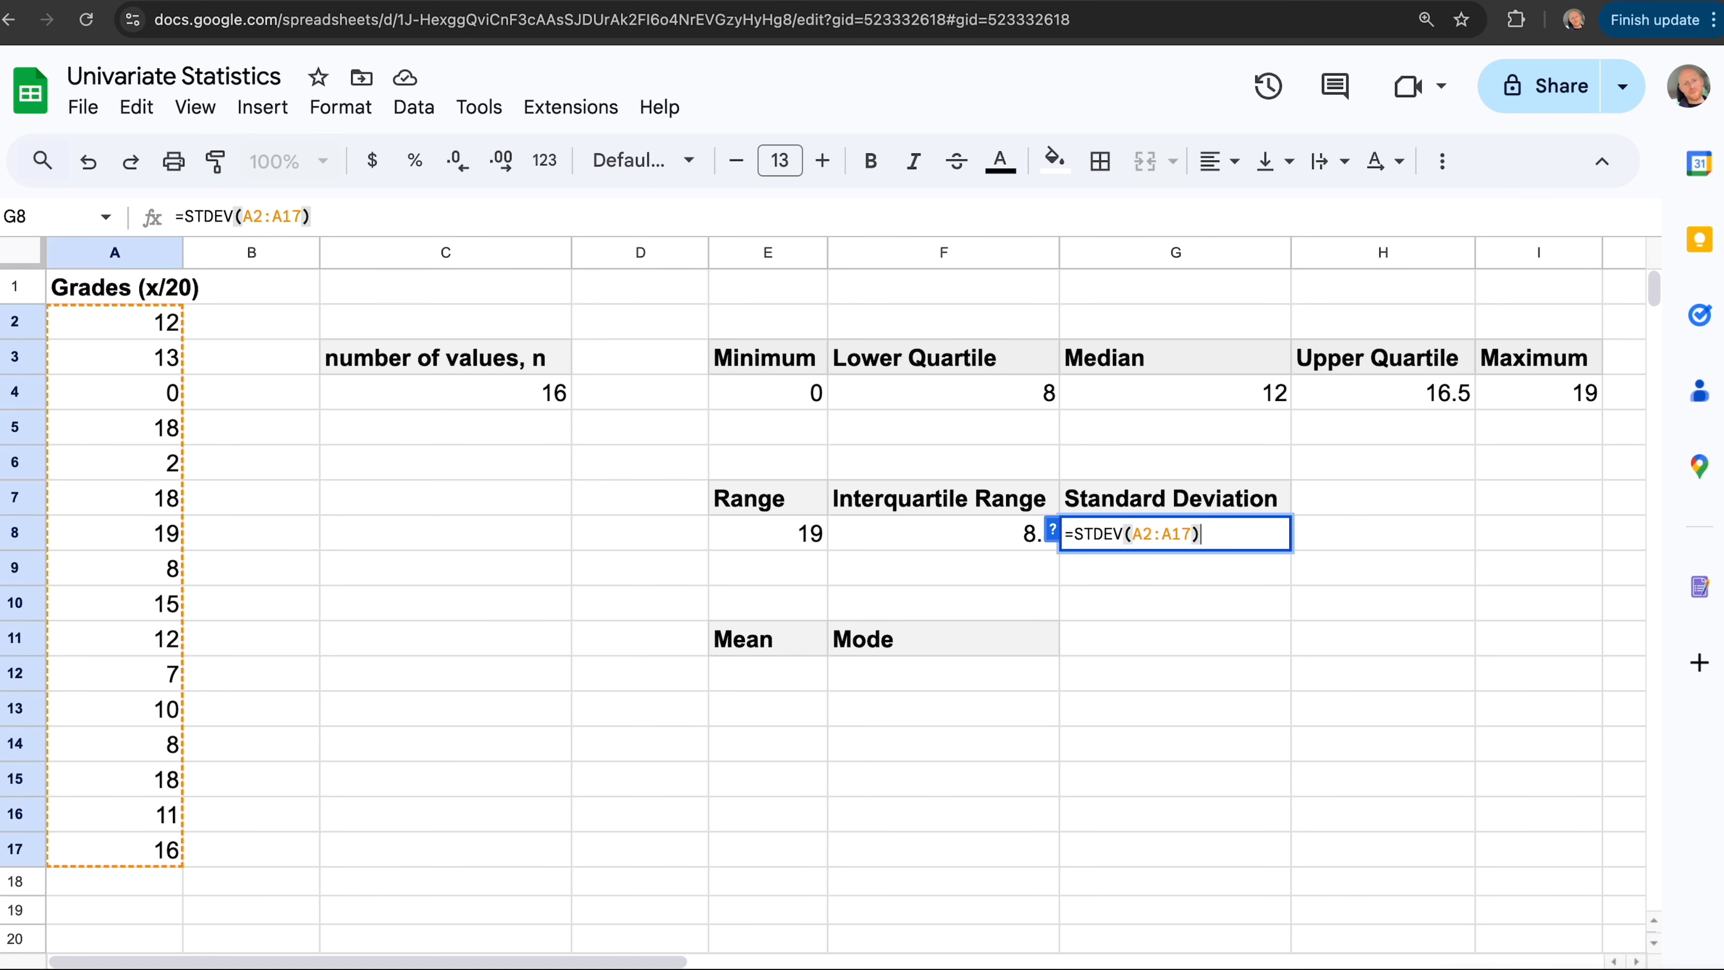
key(Return)
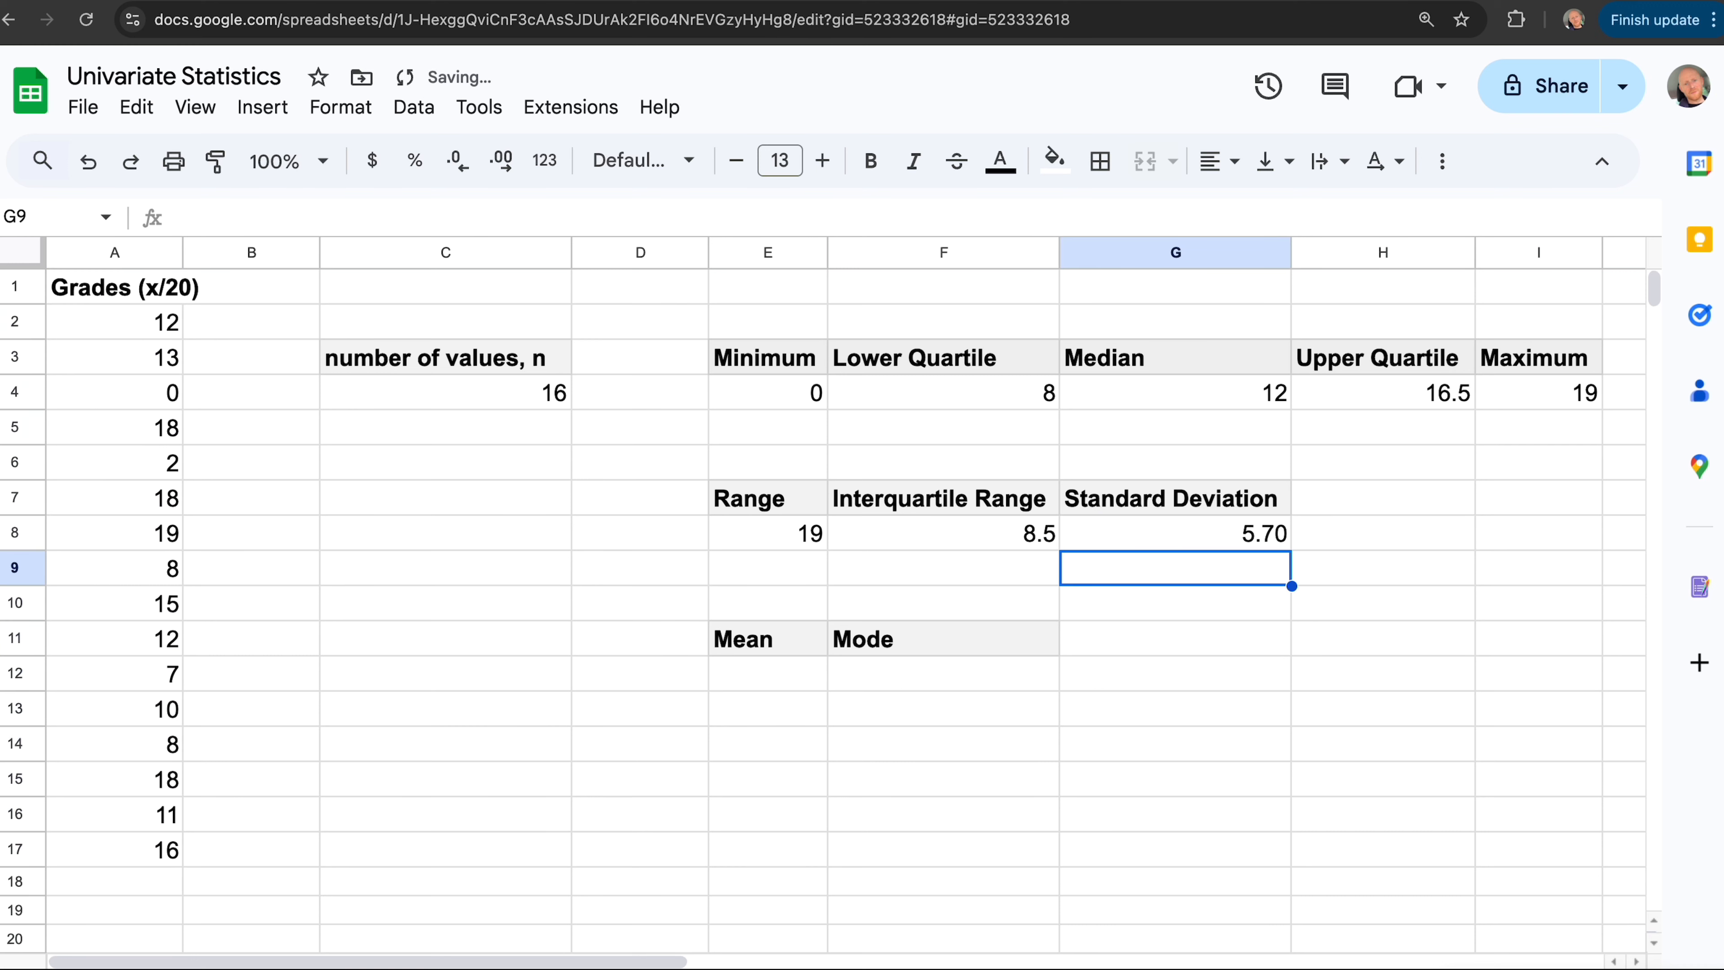
key(Up)
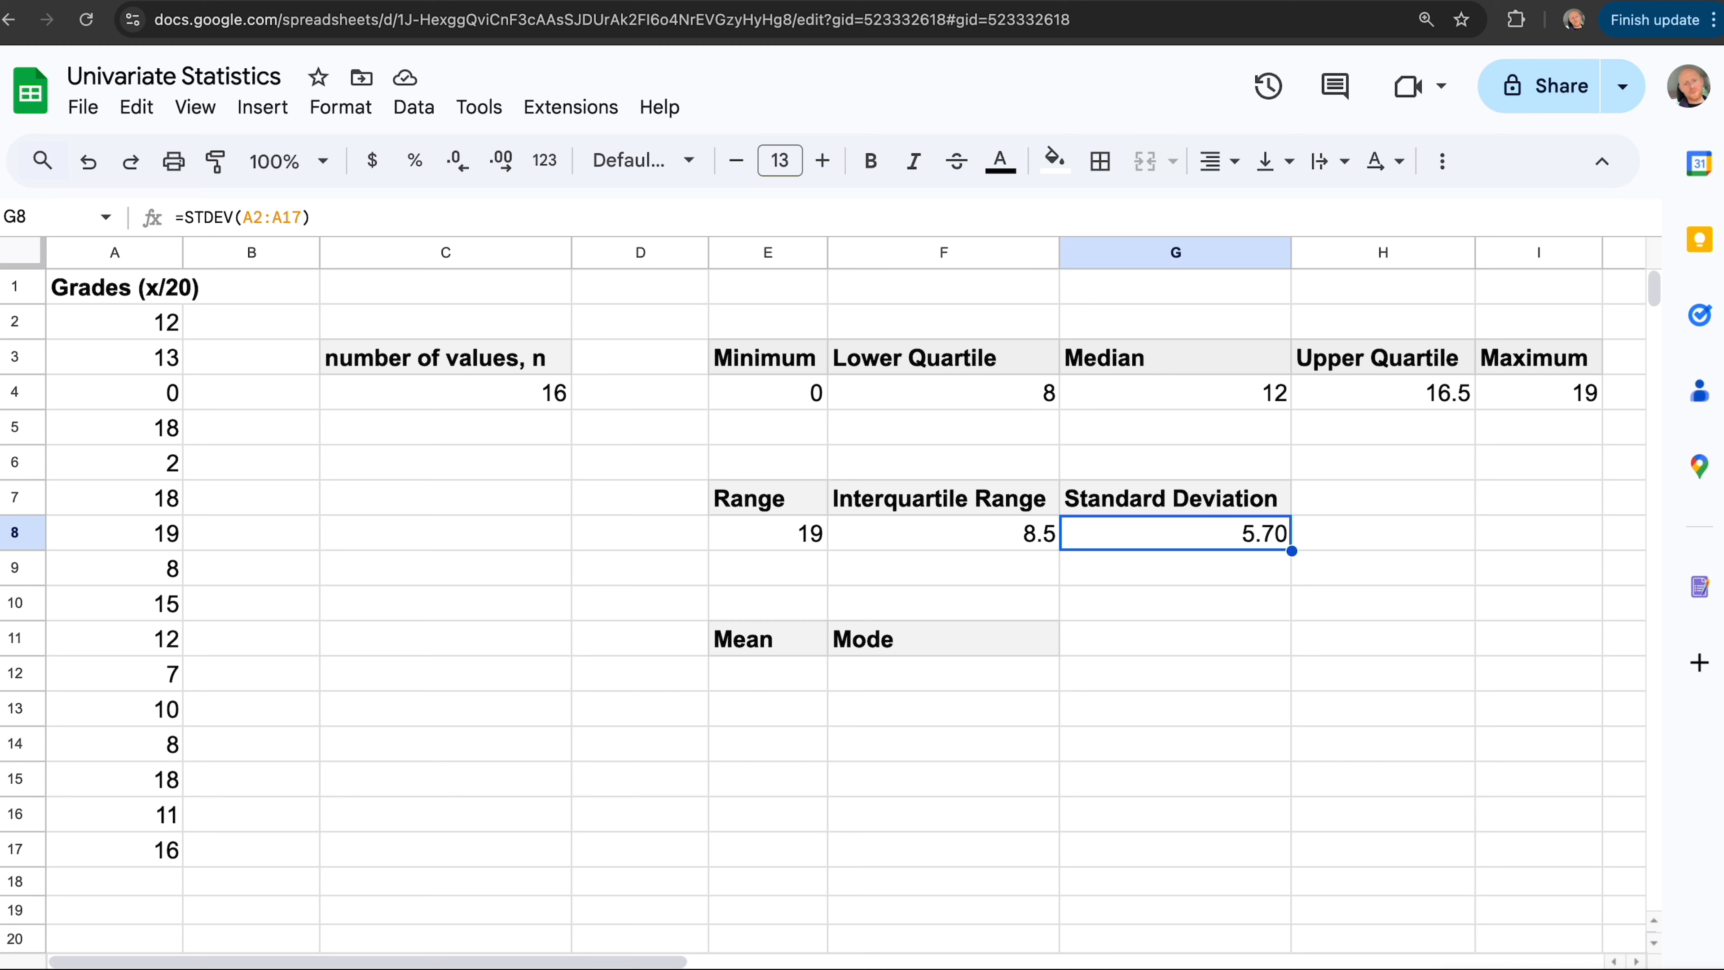
Calculate the mean of the grades in E12 with the formula =AVERAGE(A2:A17)
key(Down)
key(Down)
key(Down)
key(Down)
key(Left)
key(Left)
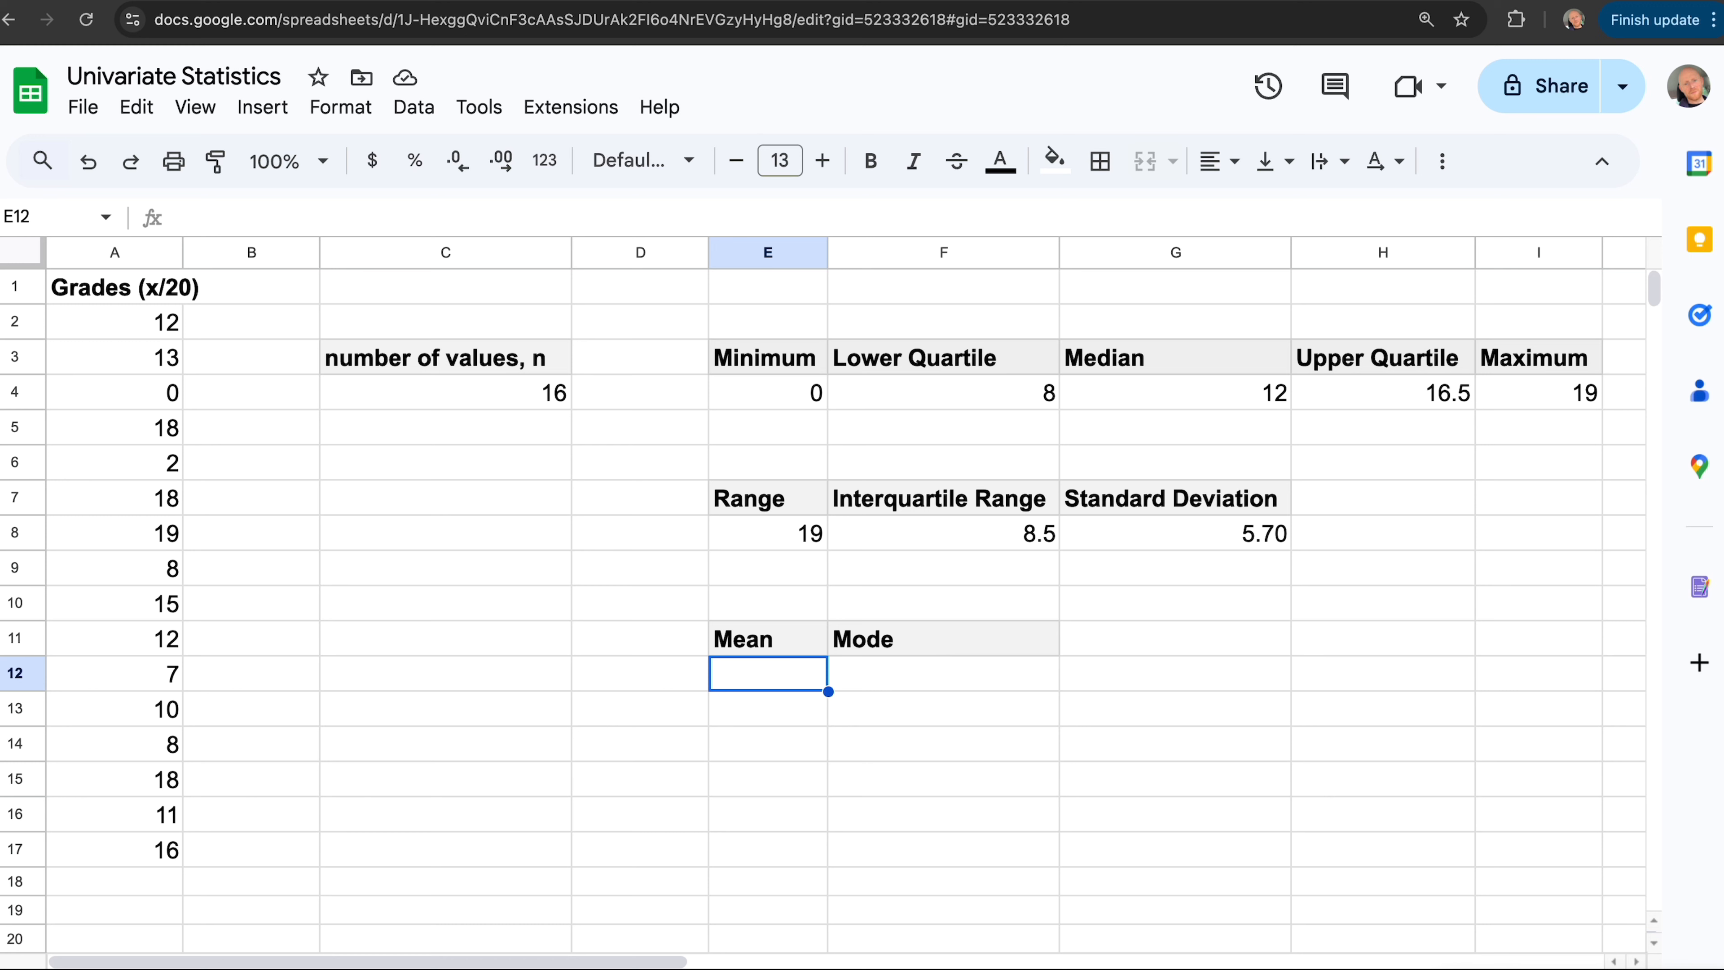
text(=)
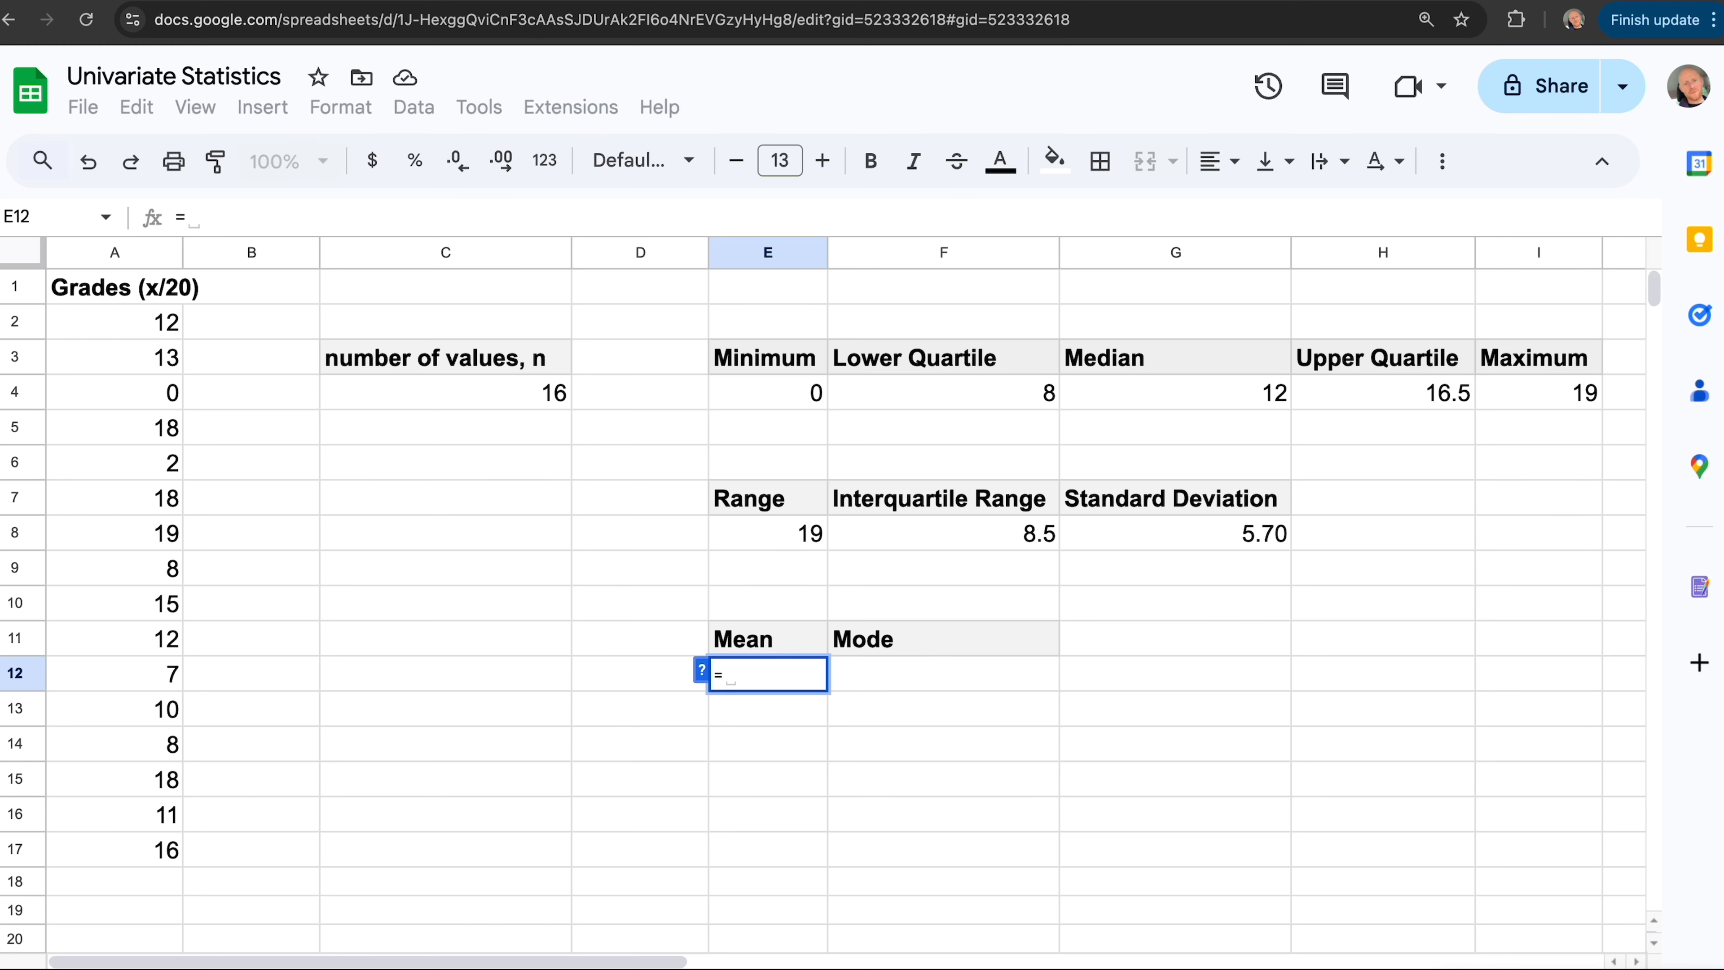
text(average)
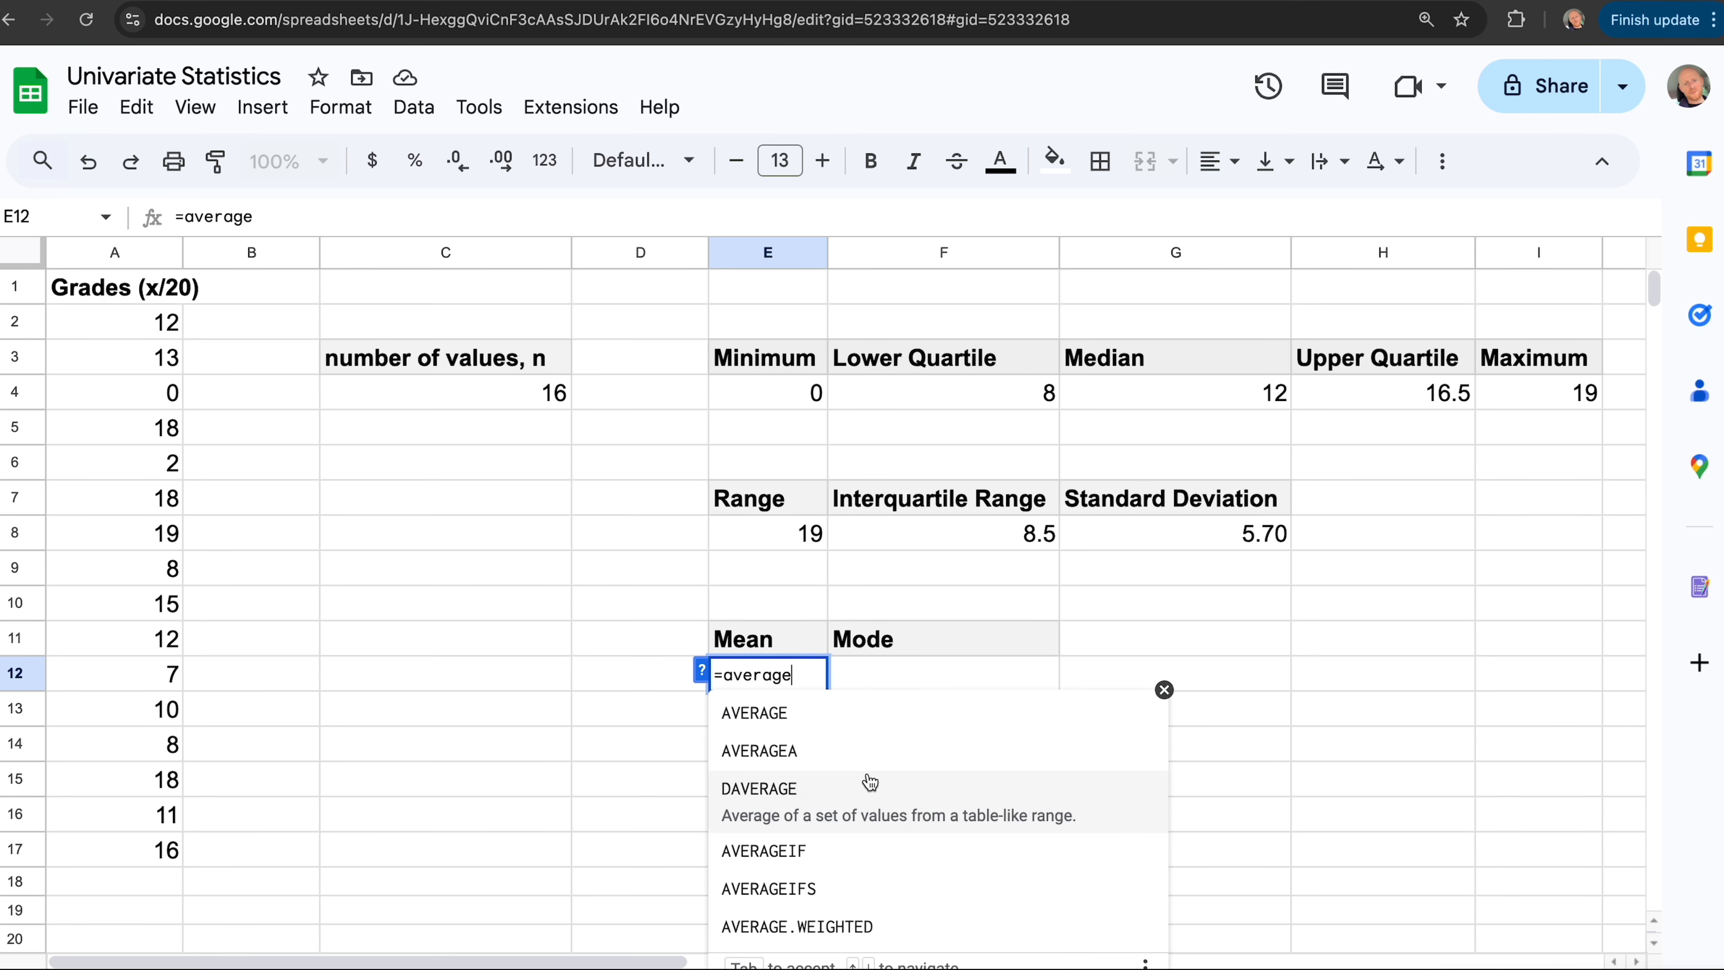
click(782, 714)
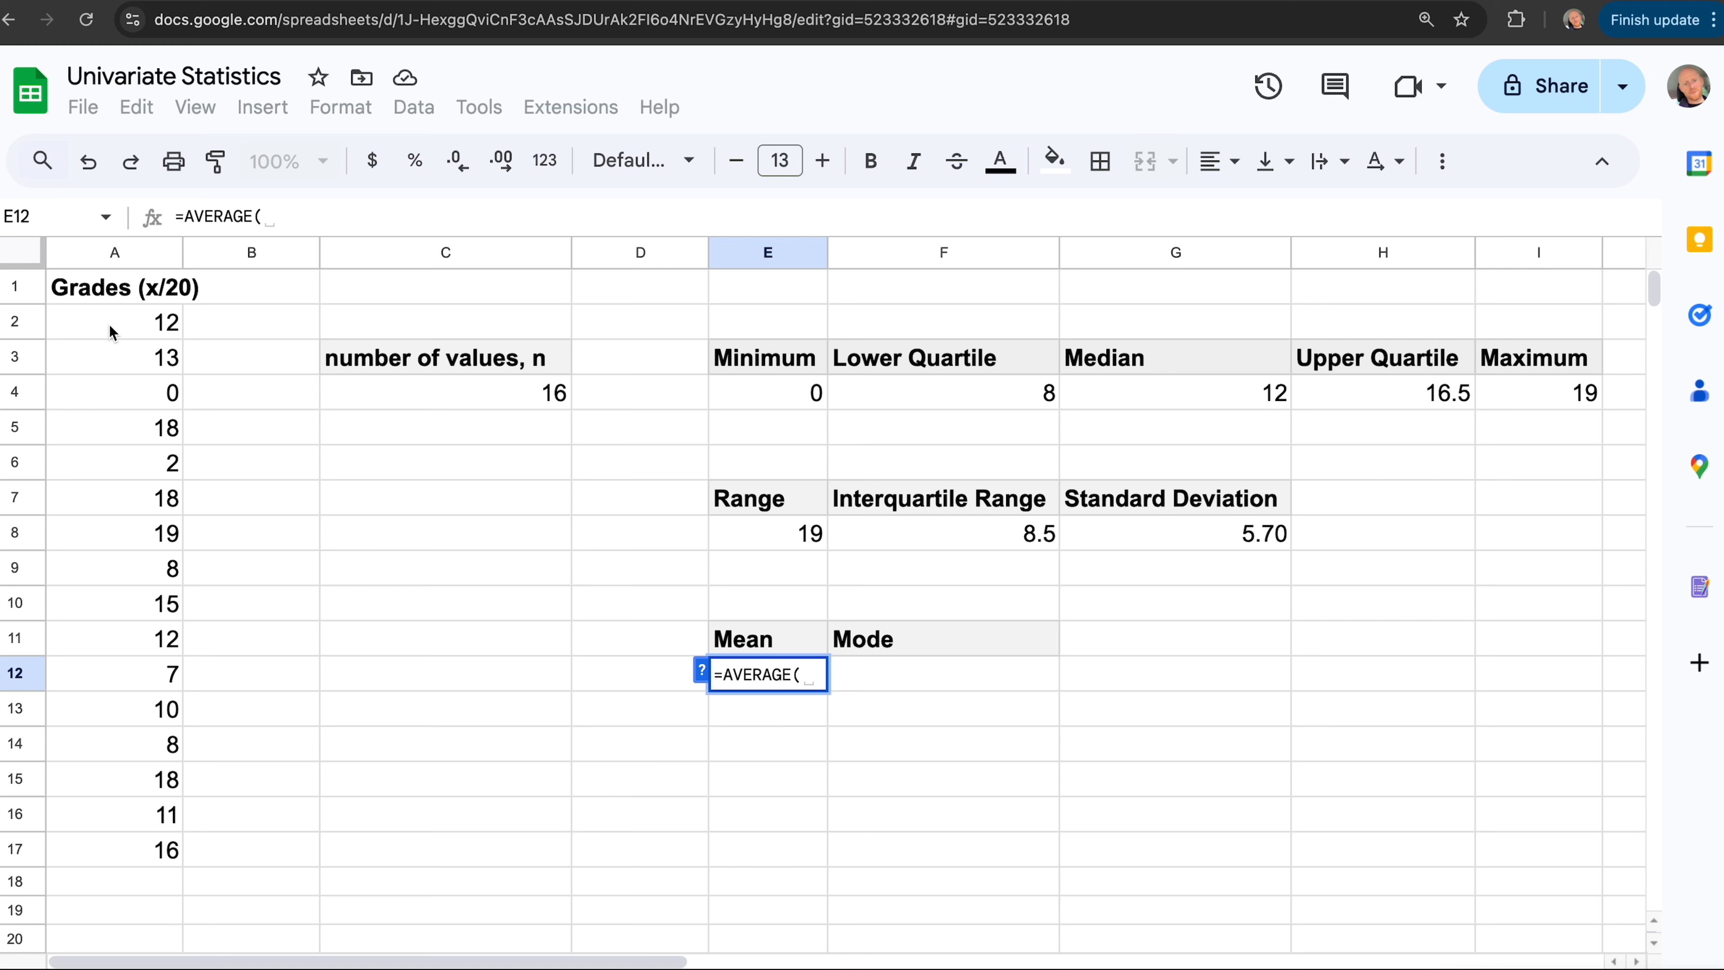
drag(109, 324, 111, 848)
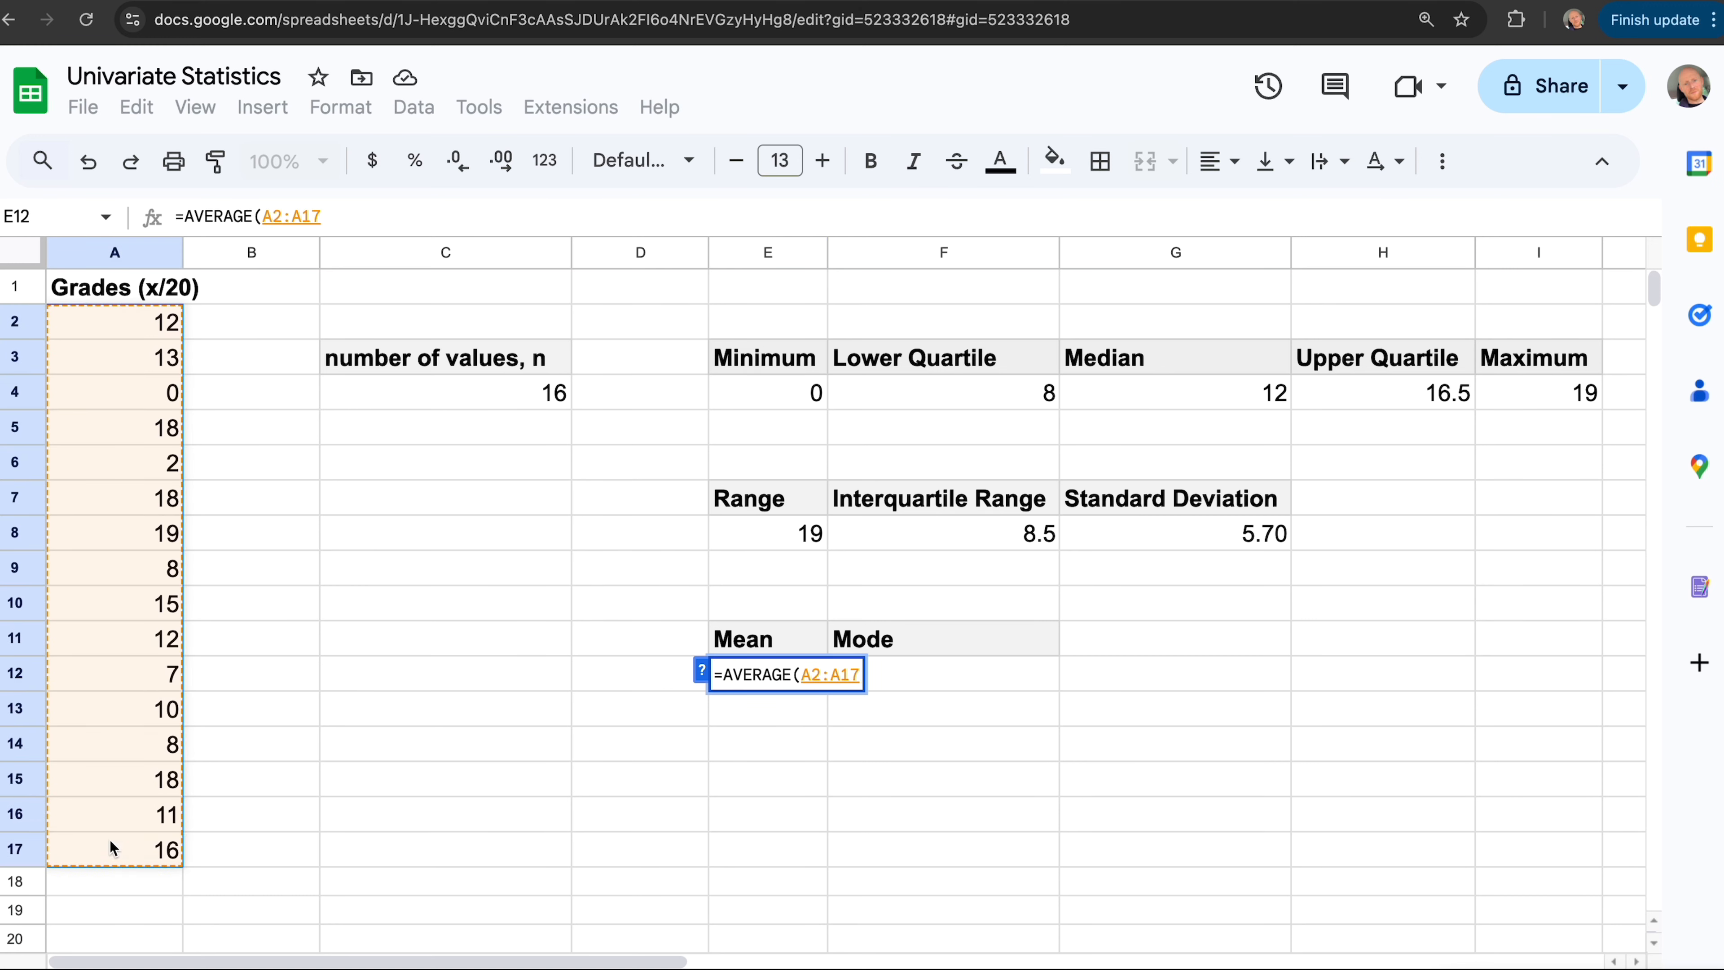
text())
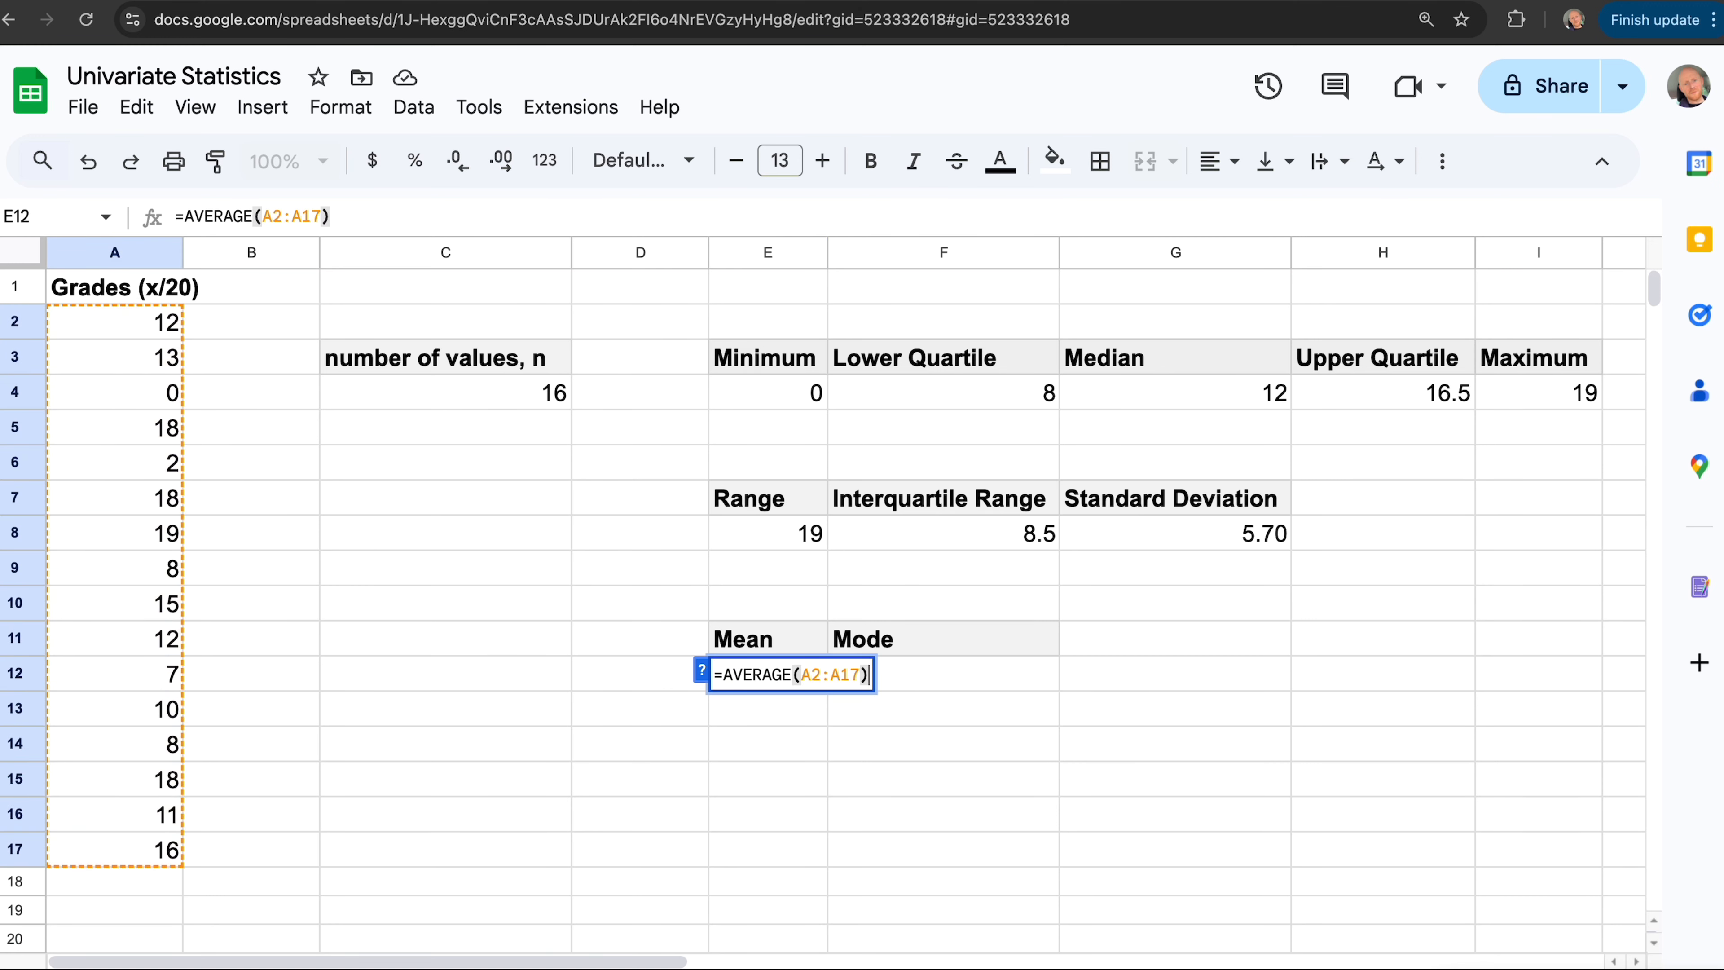
key(Return)
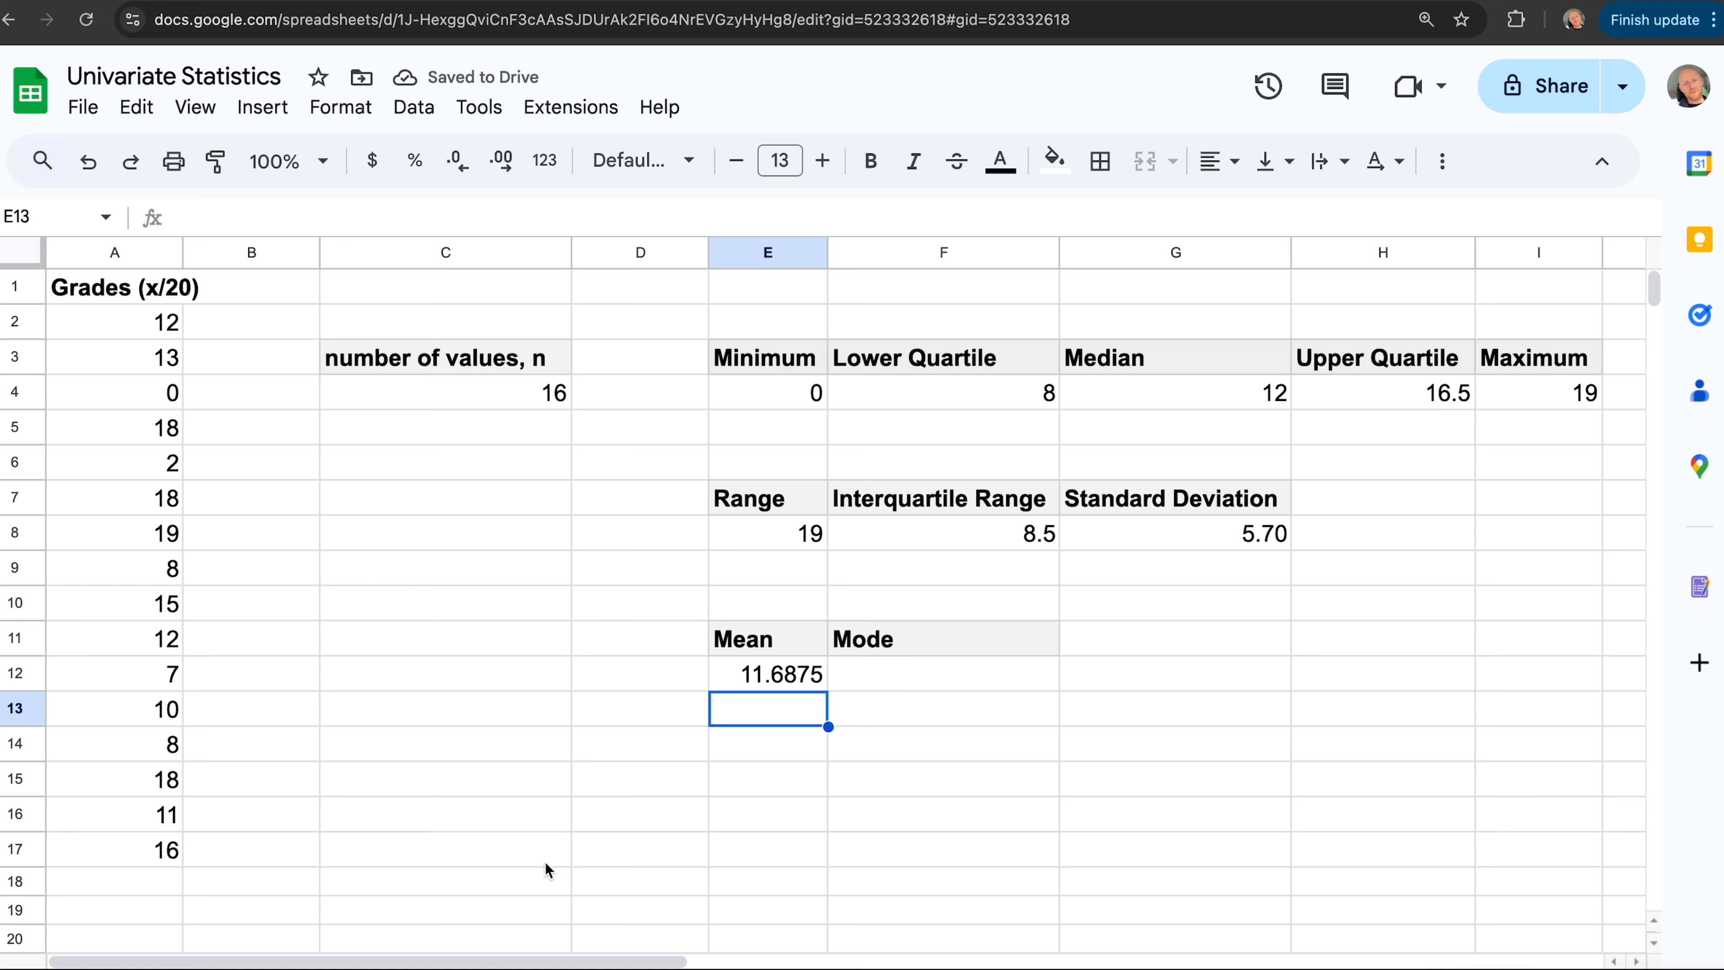
Reduce the displayed precision of the mean in E12 to two decimal places
click(746, 681)
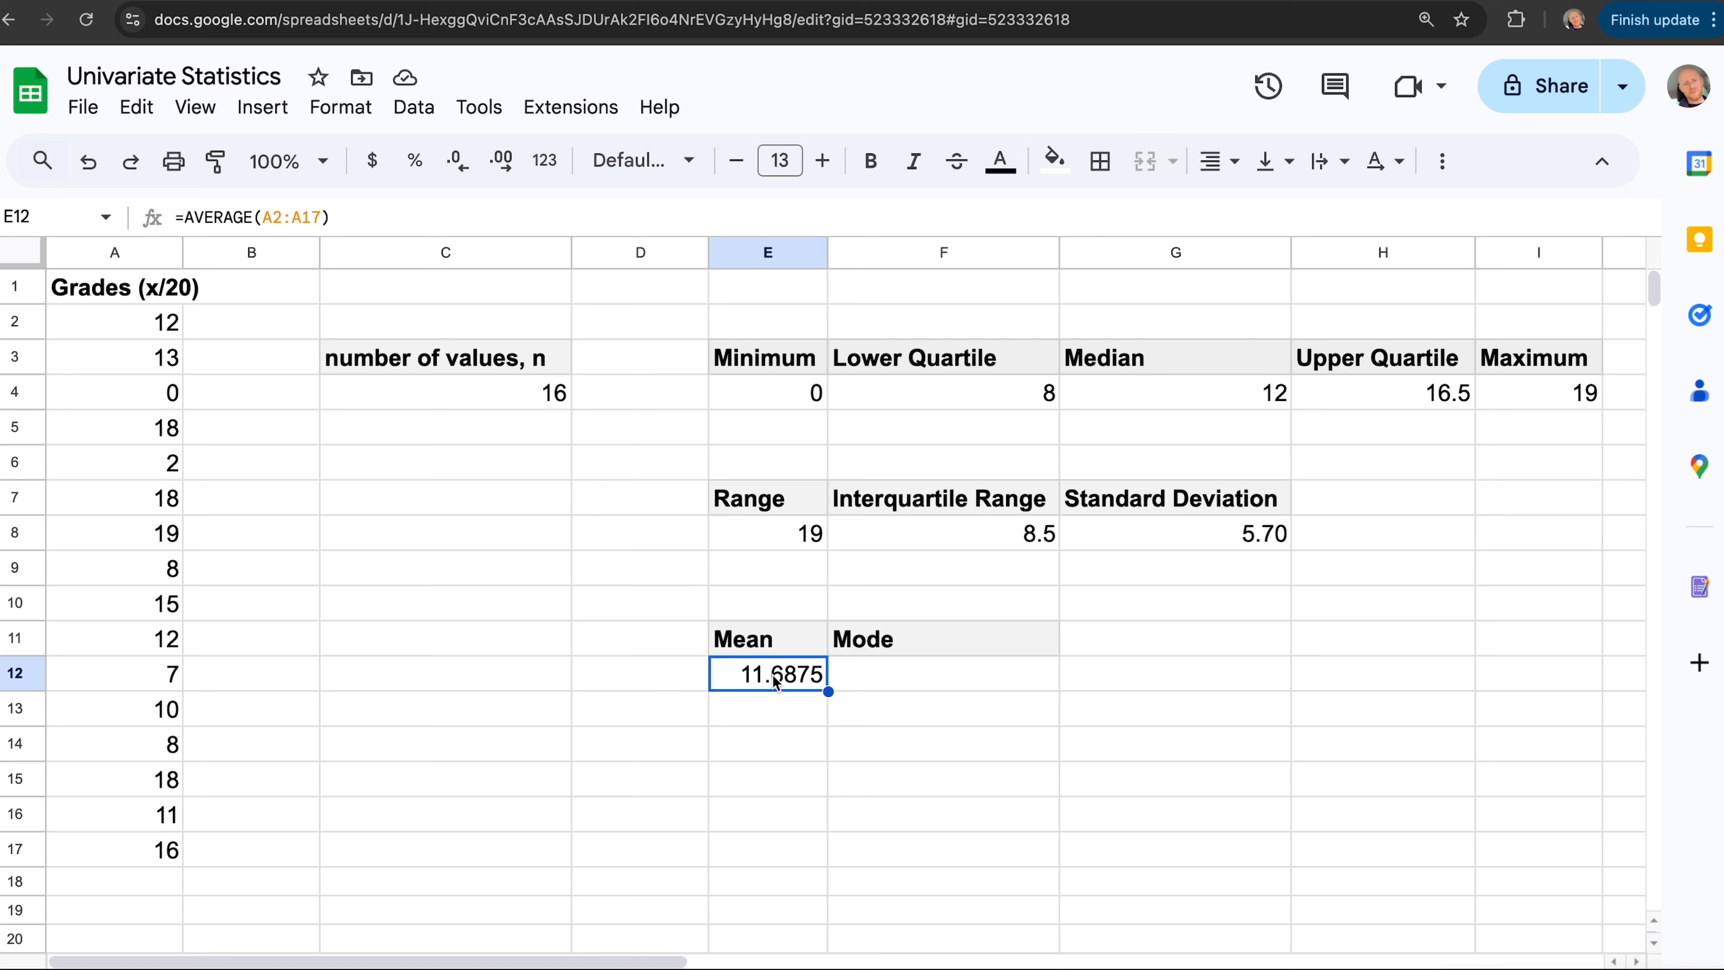
click(458, 168)
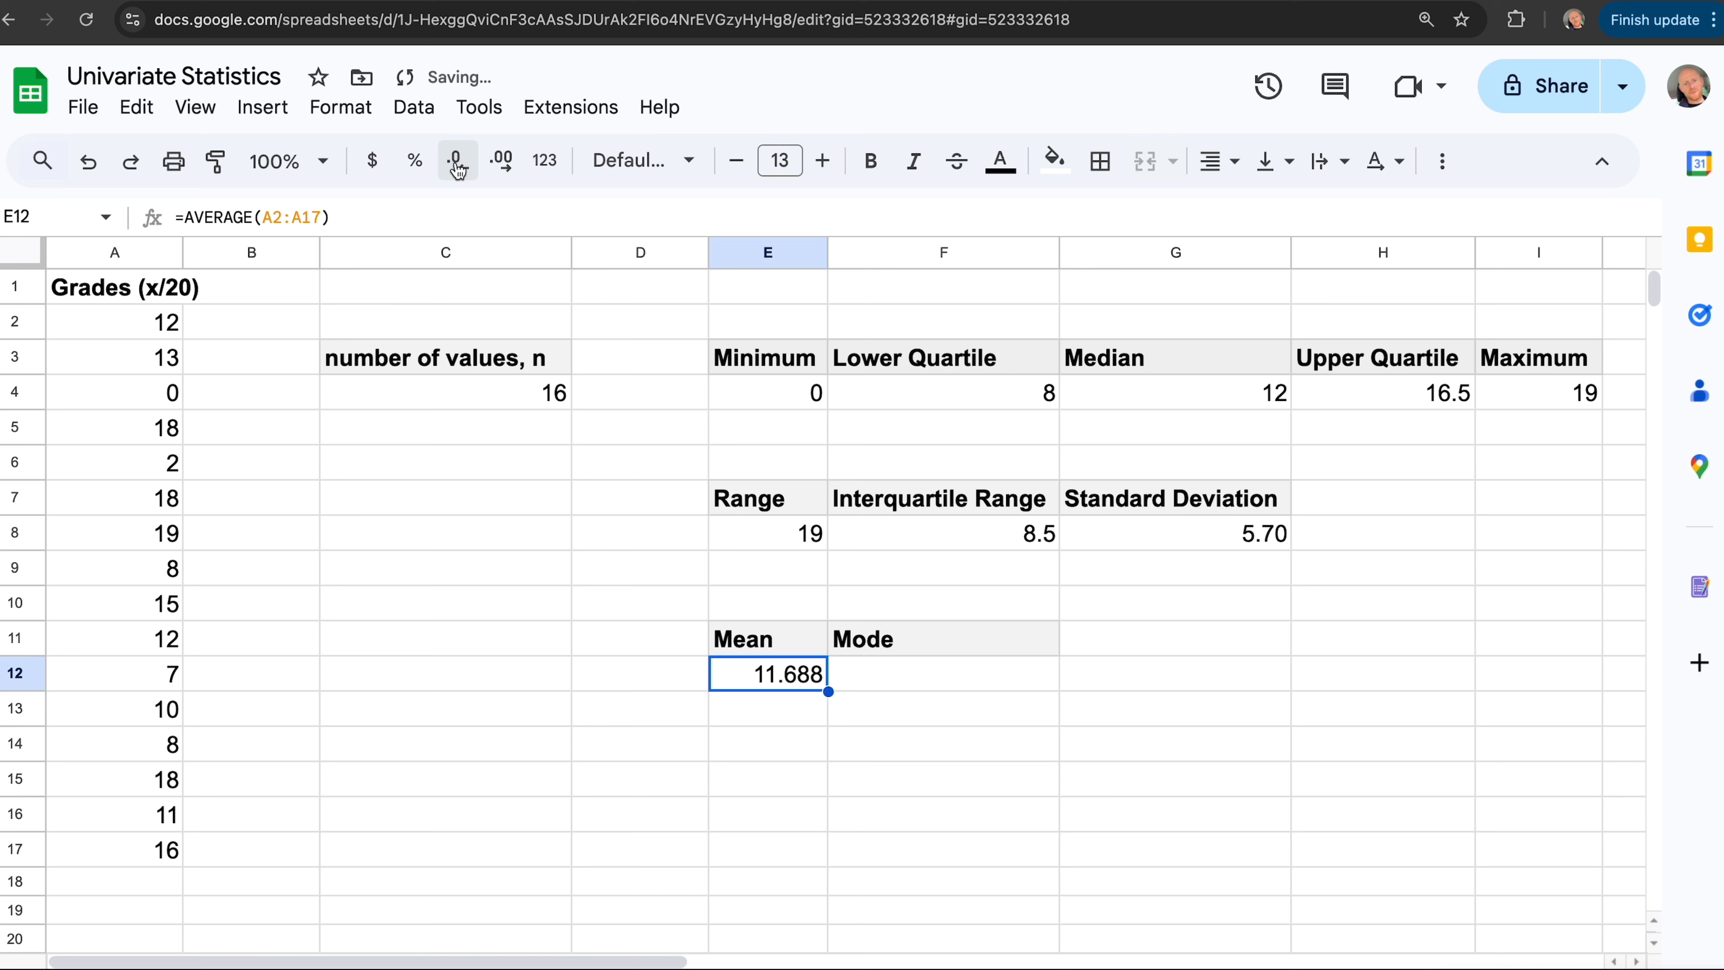
click(458, 169)
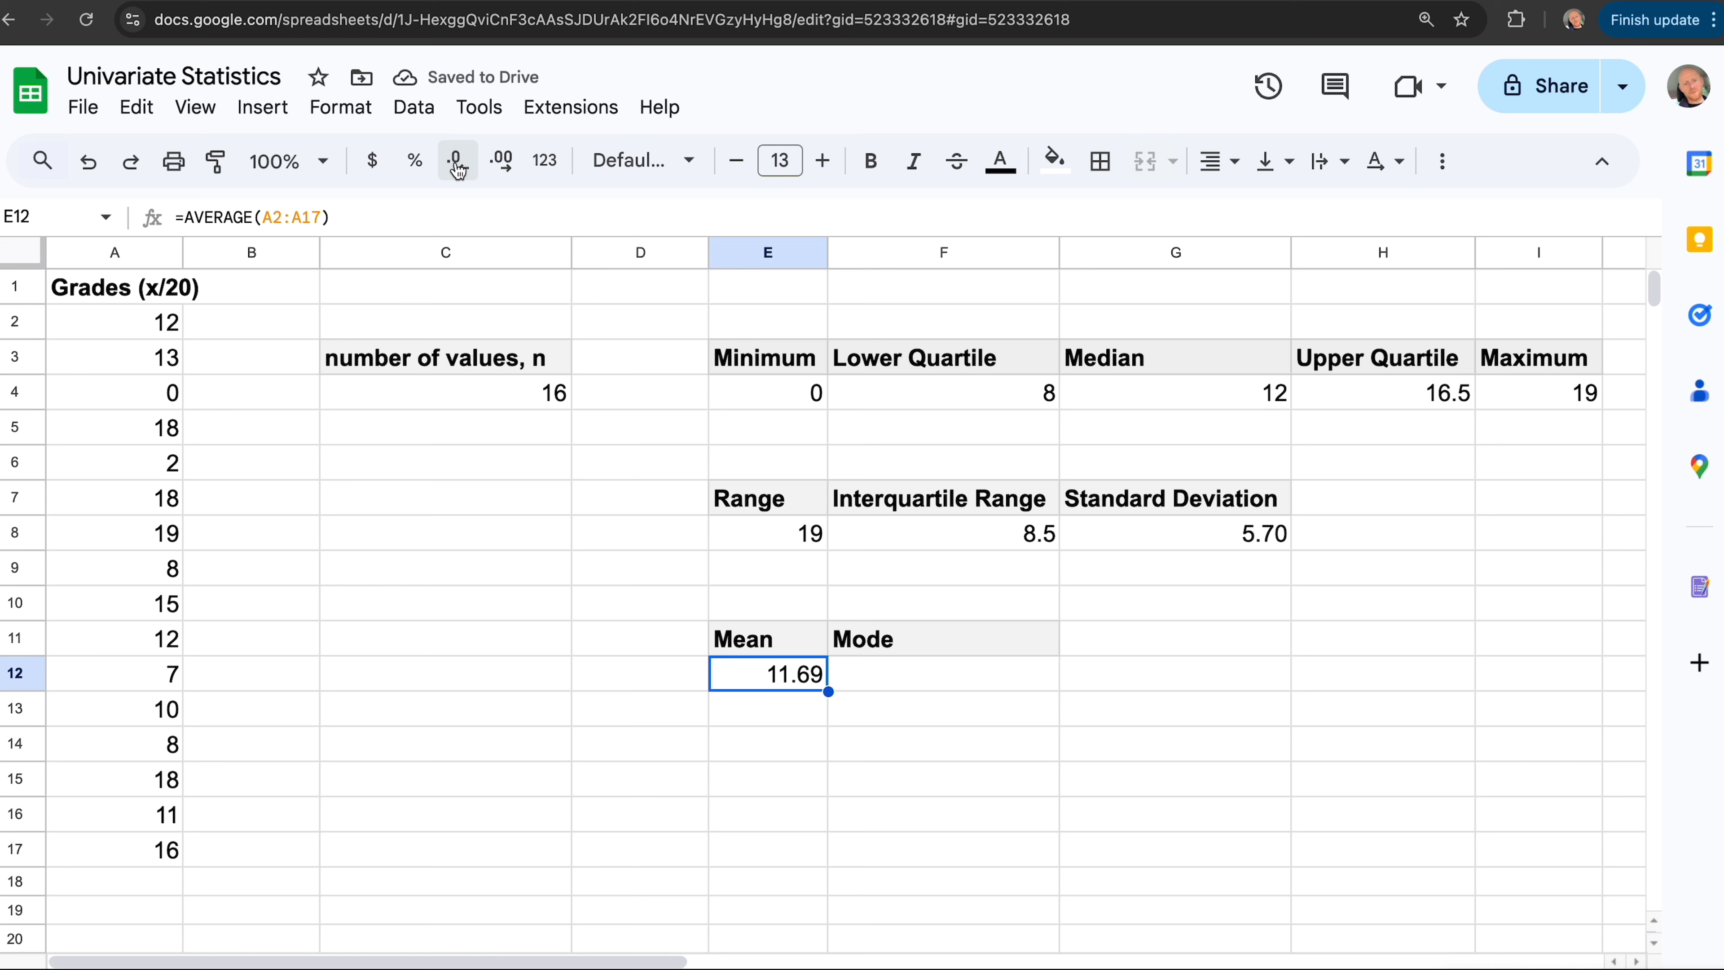
Calculate the mode of the grades in F12 with the formula =MODE.MULT(A2:A17)
key(Right)
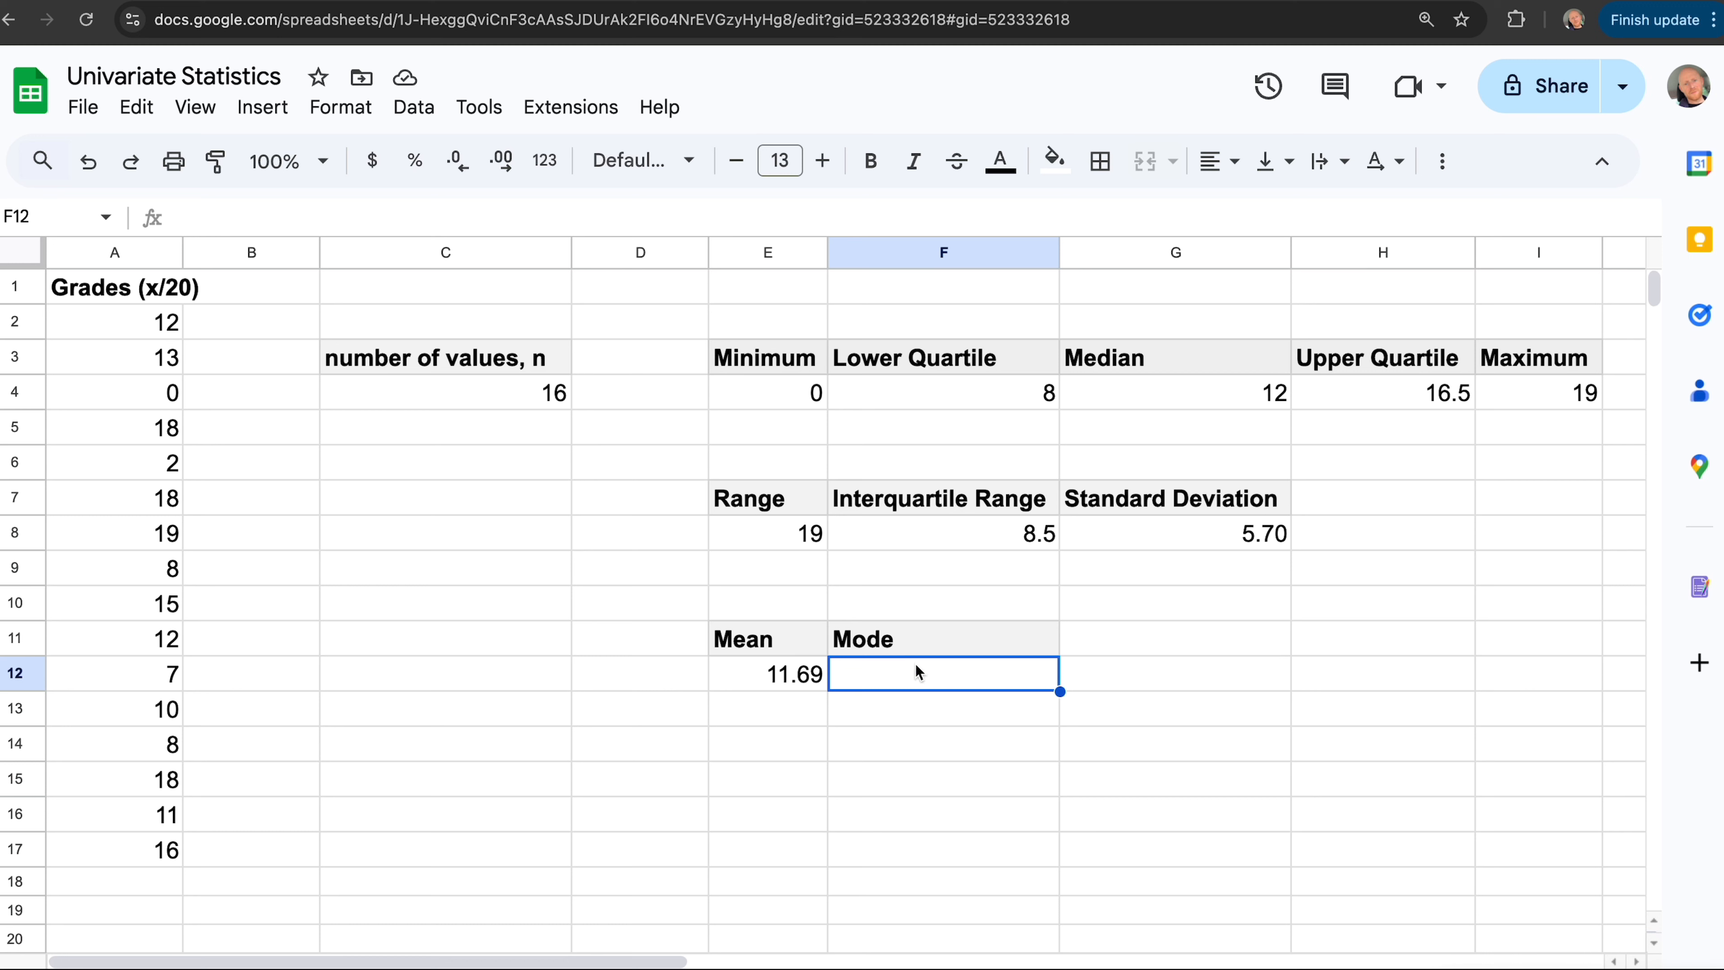
text(=mode)
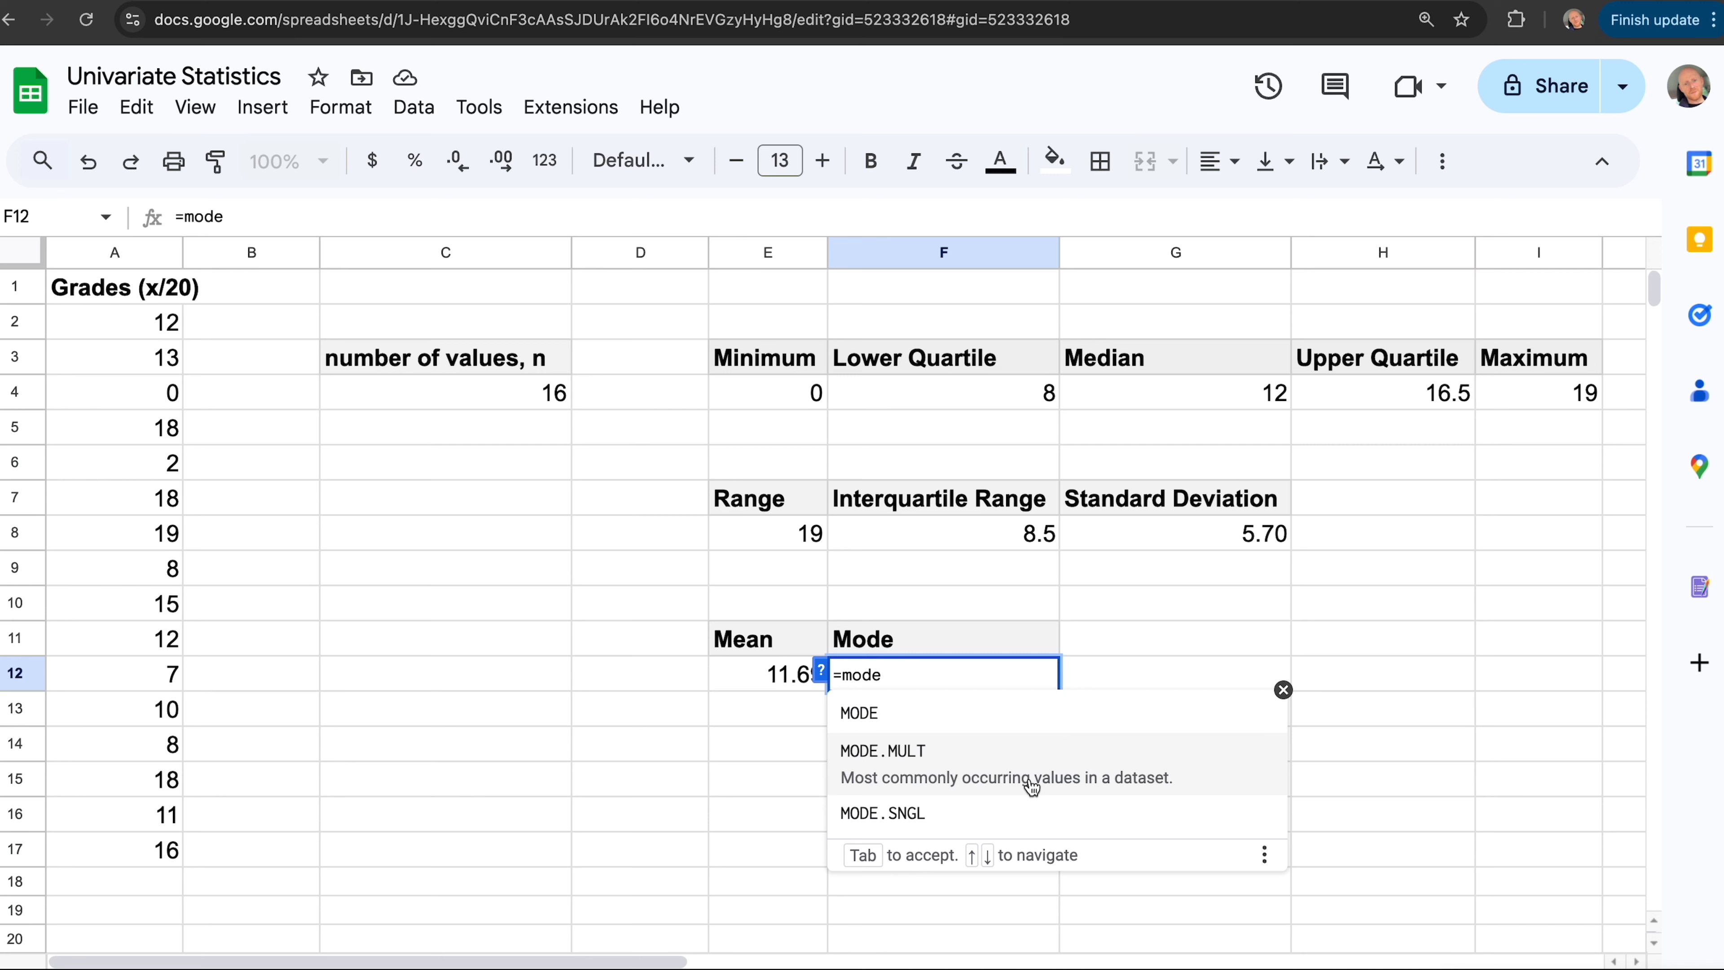
click(967, 773)
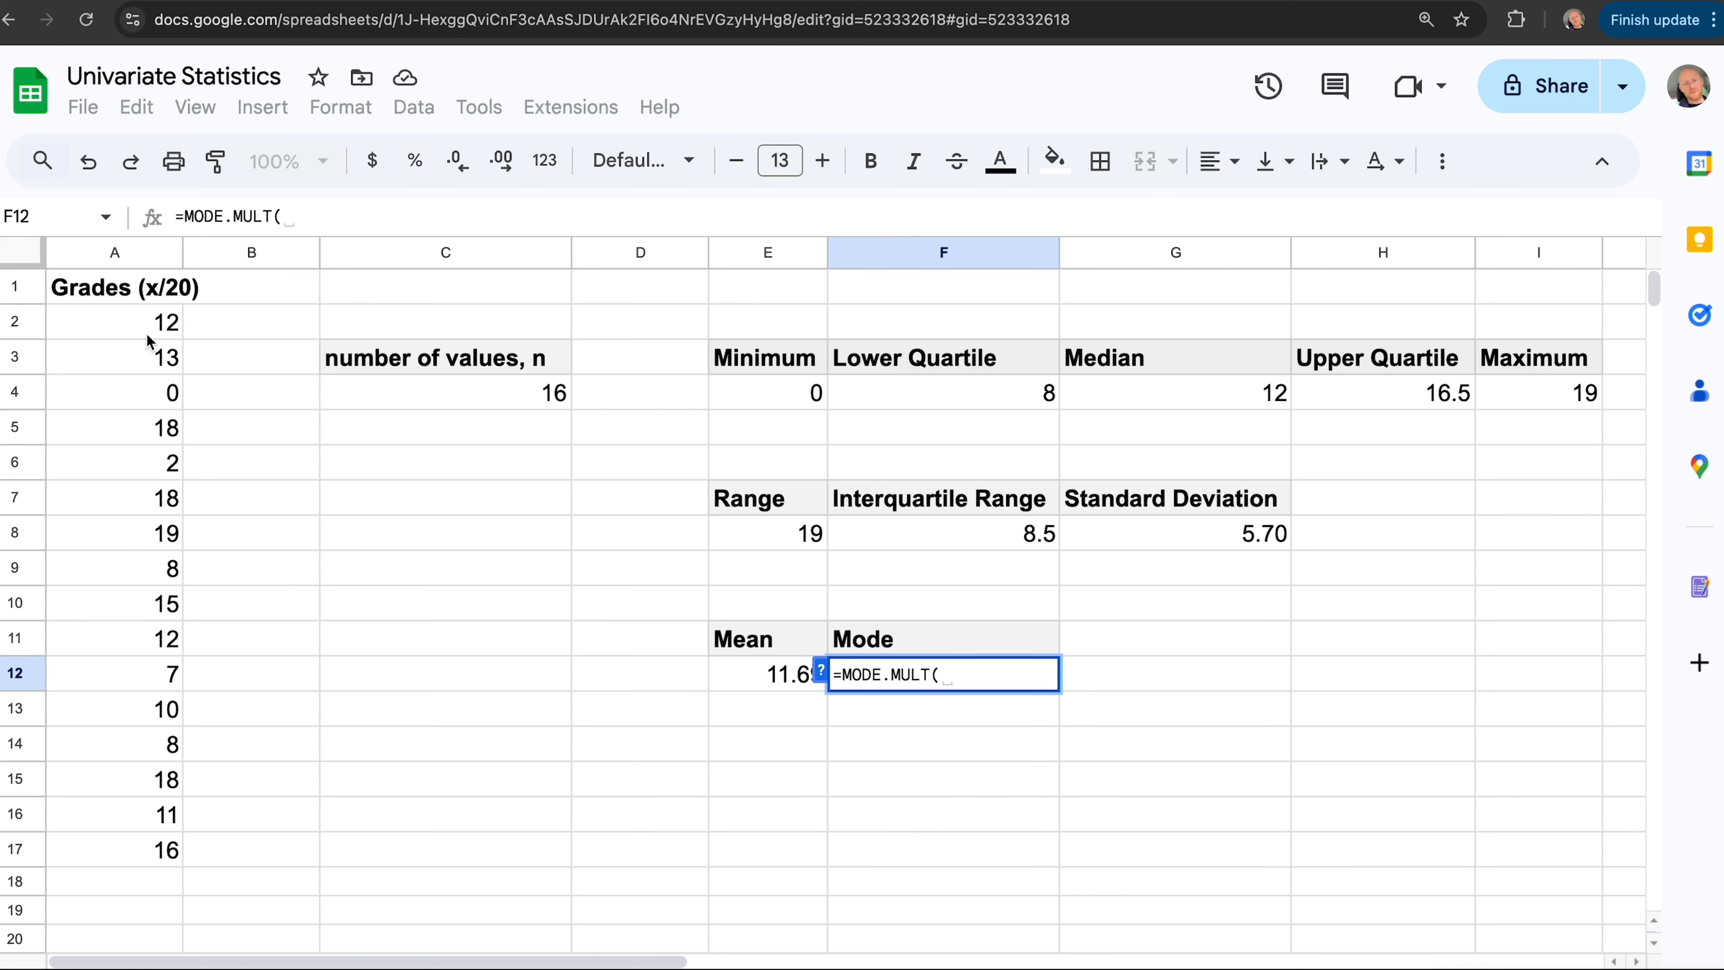
drag(137, 329, 118, 857)
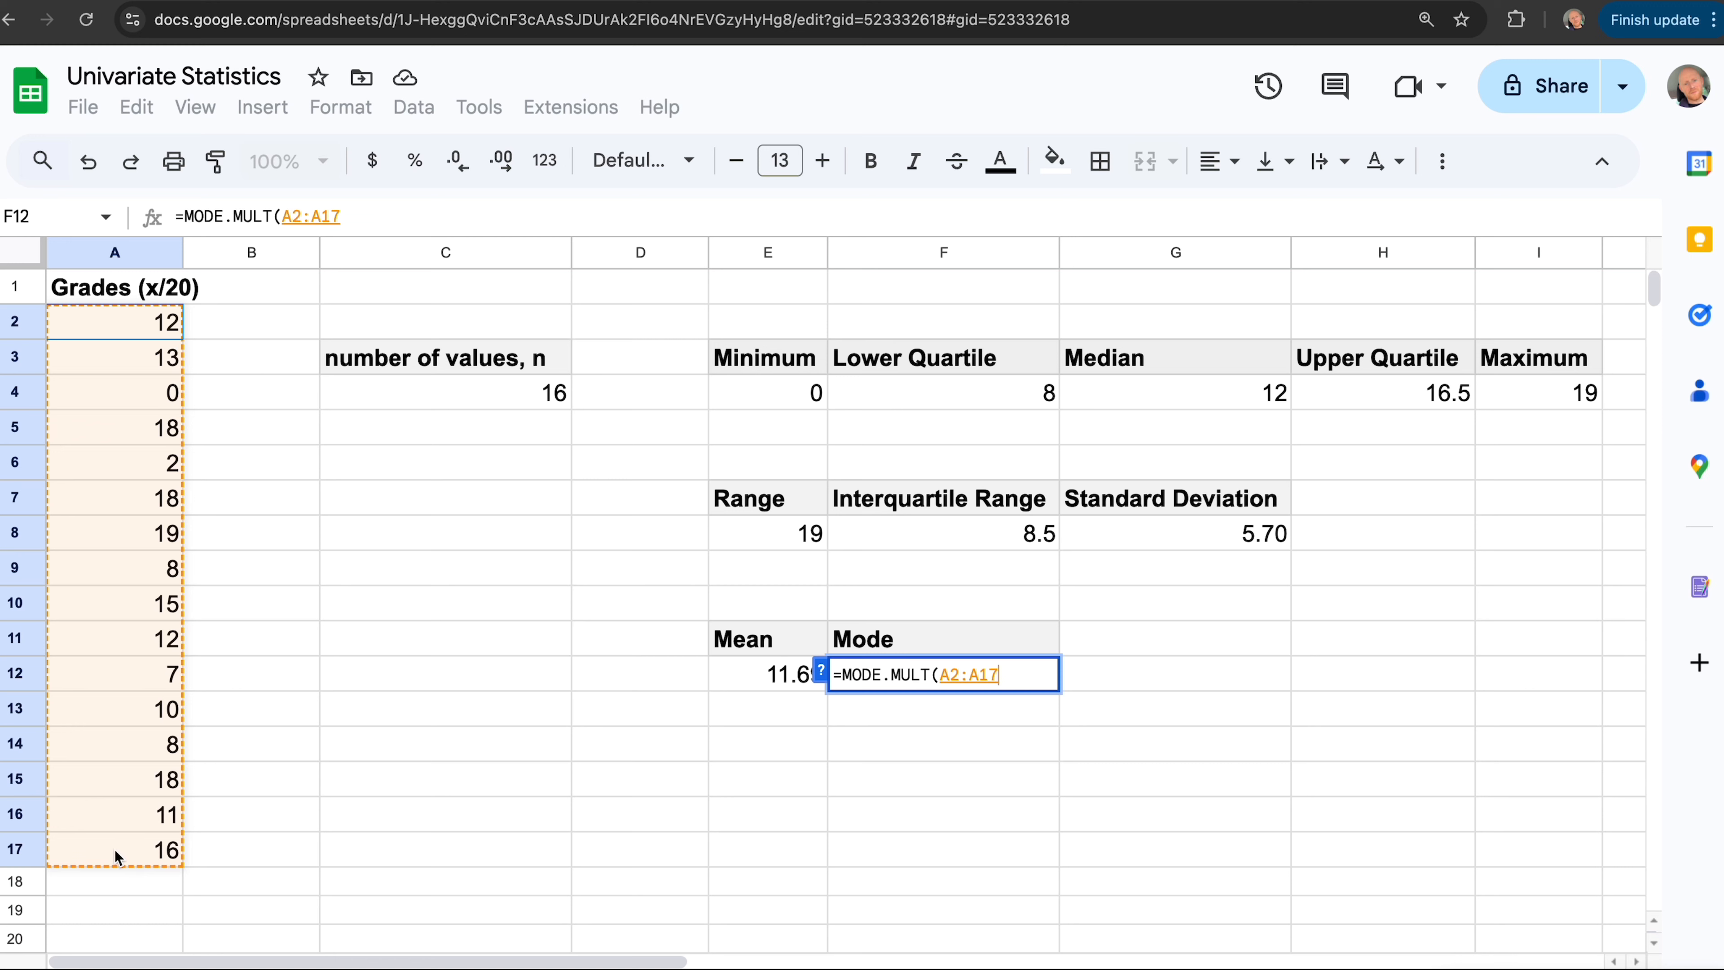
text())
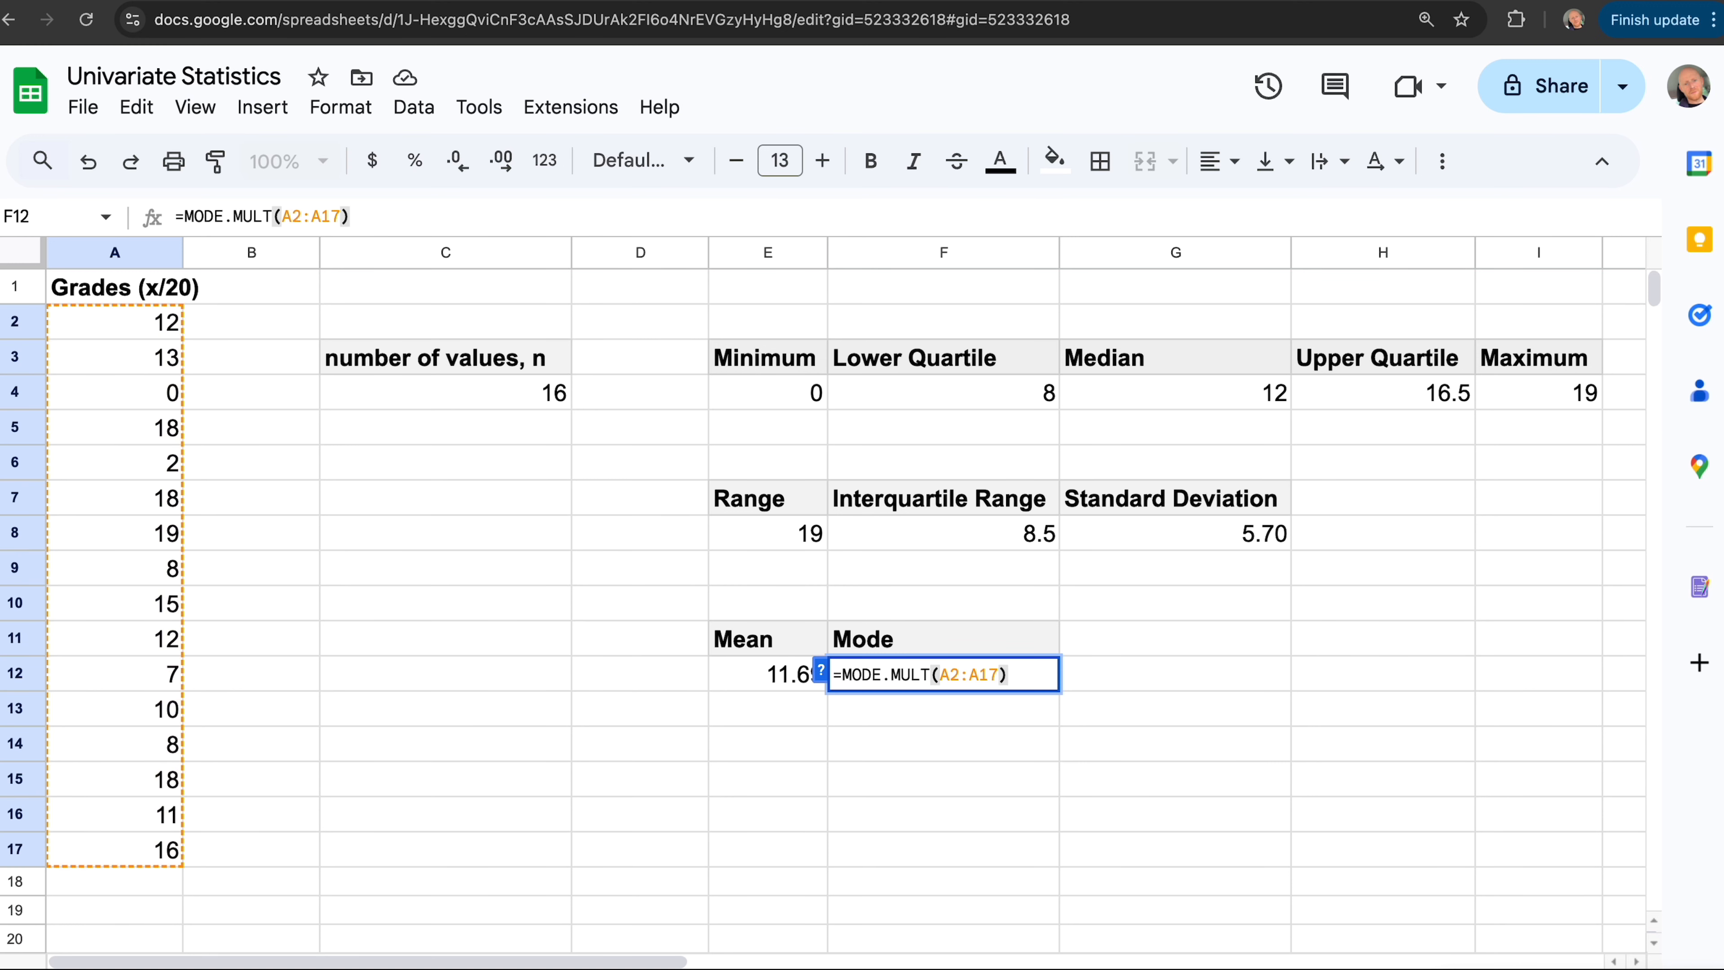
key(Return)
key(Down)
key(Up)
key(Up)
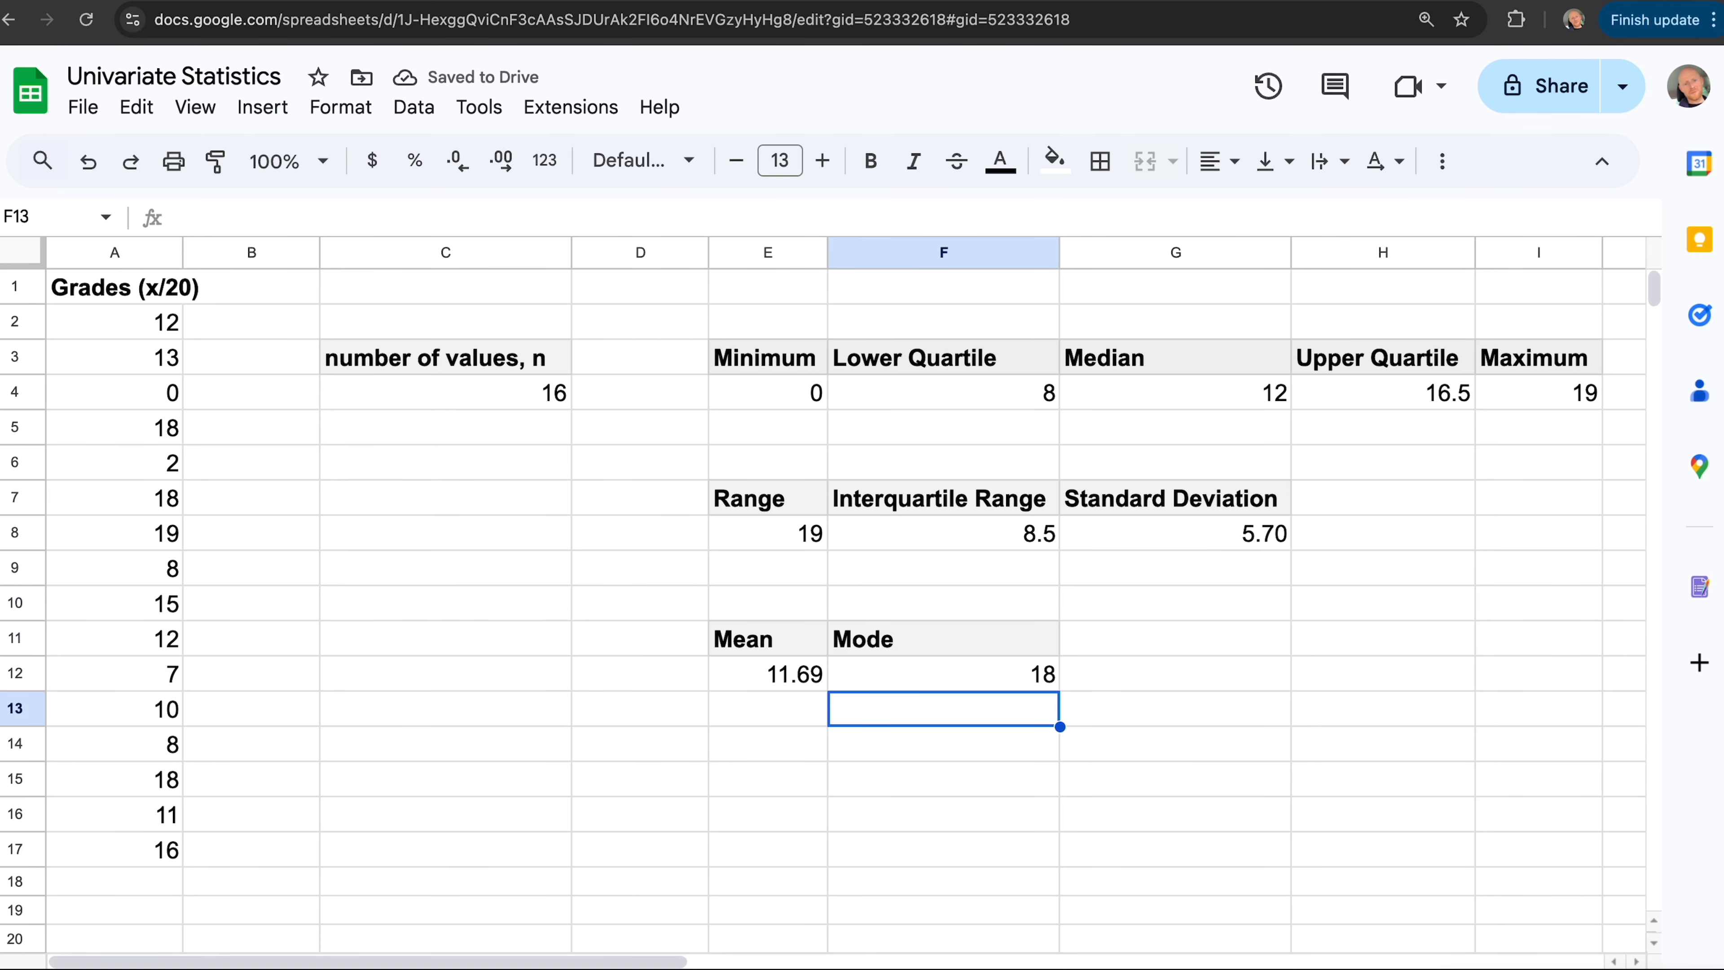
key(Right)
key(Left)
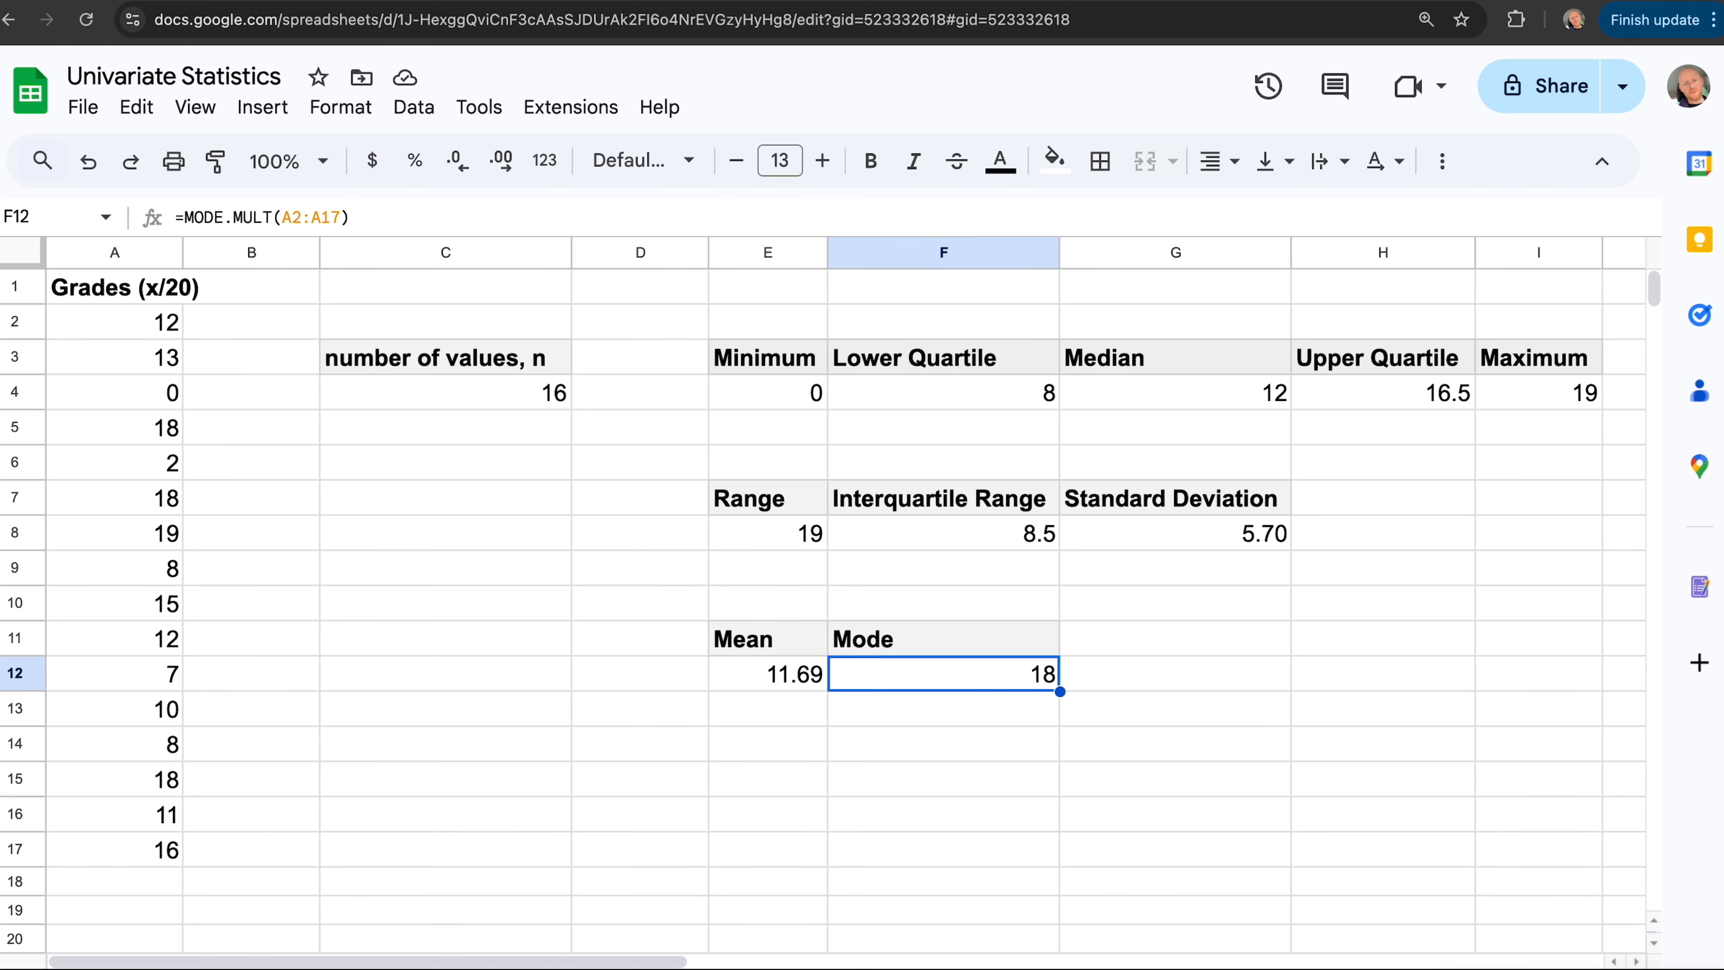
key(Down)
key(Down)
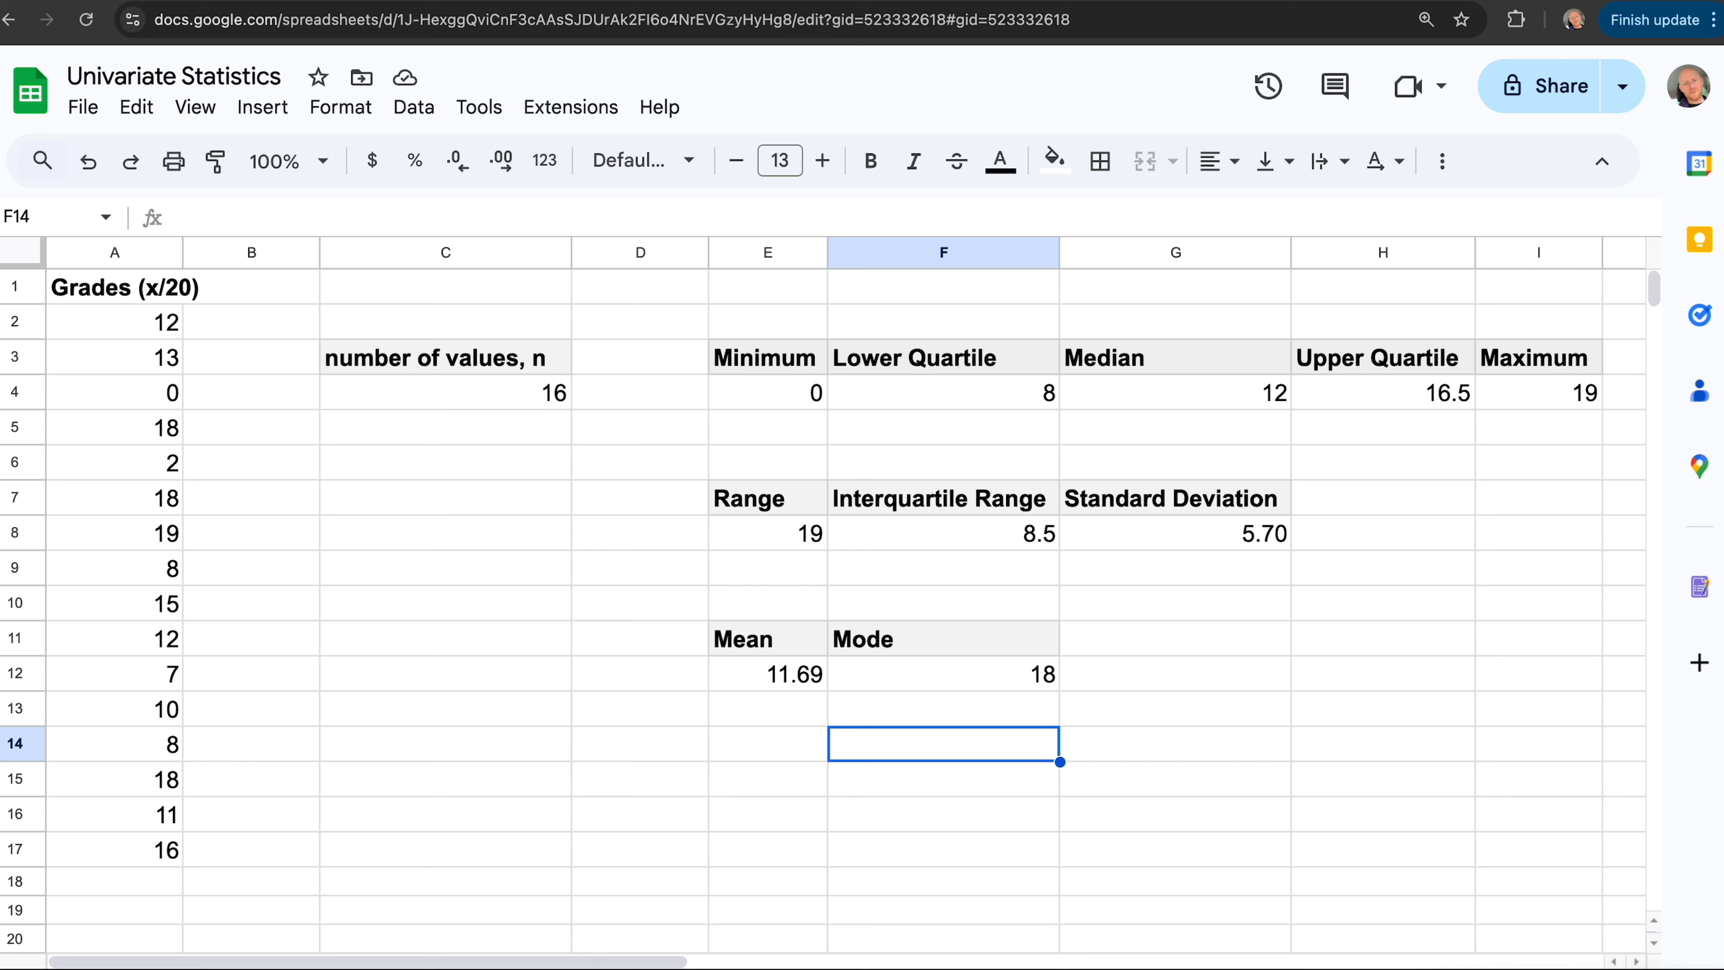
Go through the unsorted grades in column A one by one from A2 to A17
click(88, 318)
key(Down)
key(Down)
key(Down)
key(Down)
key(Down)
key(Down)
key(Down)
key(Down)
key(Down)
key(Down)
key(Down)
key(Down)
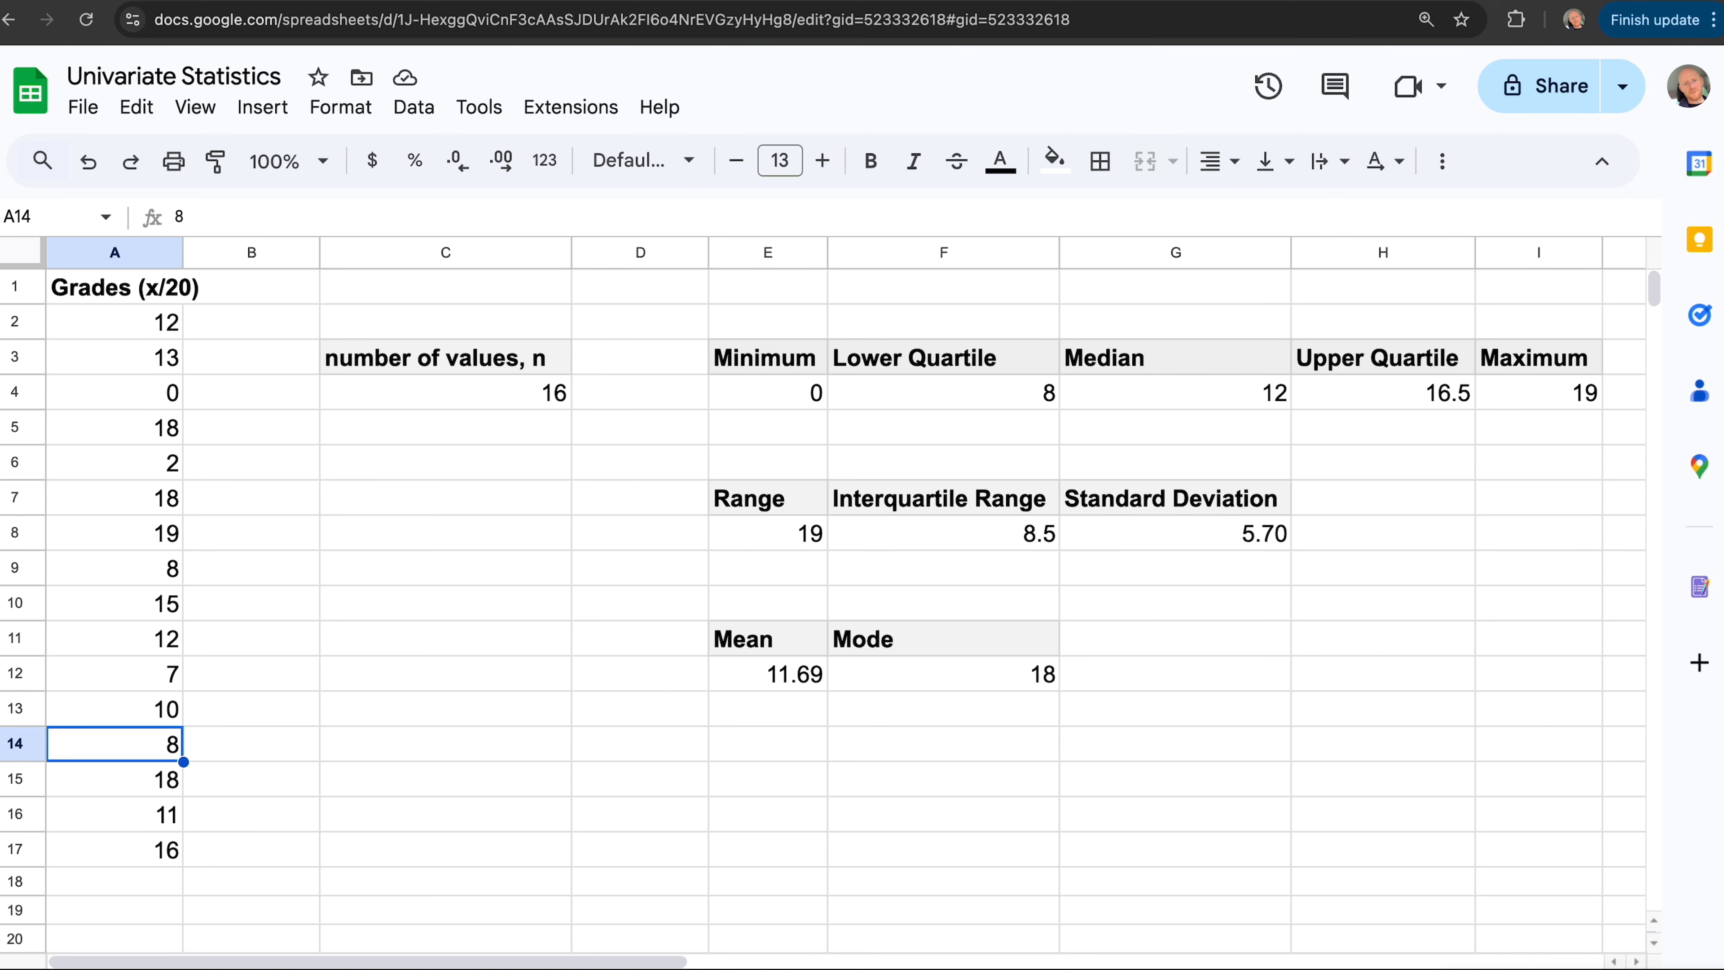
key(Down)
key(Down)
key(Down)
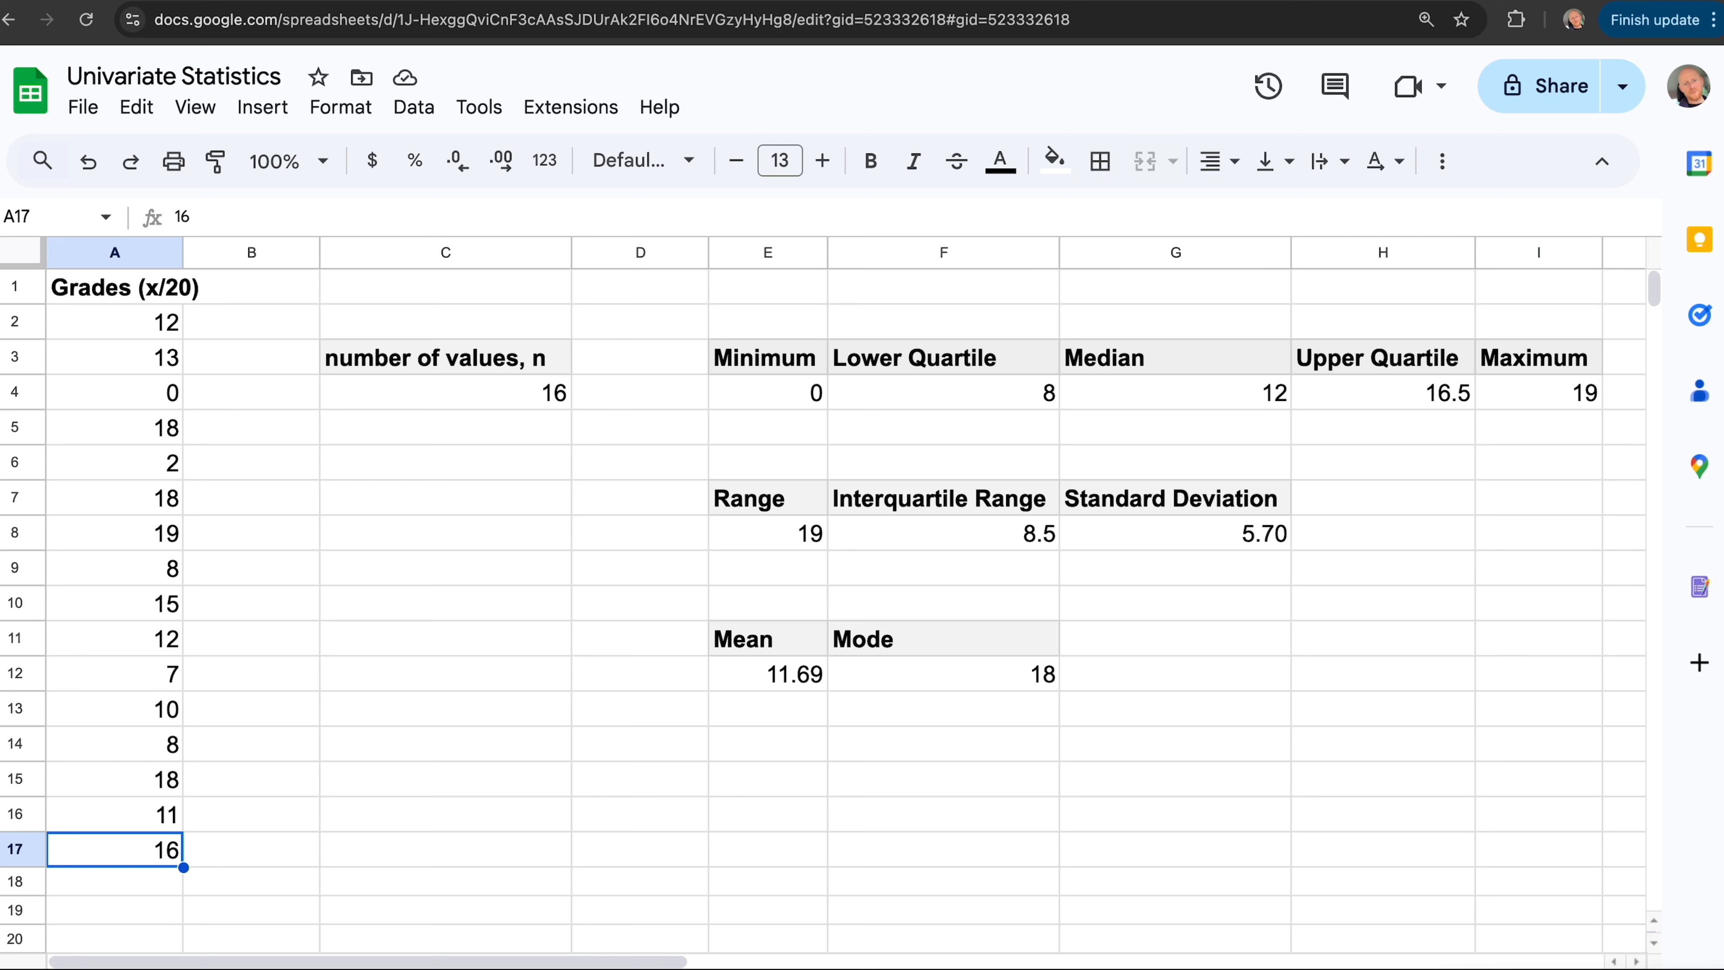
Sort the grades in A2:A17 in ascending order by column A (A to Z)
key(shift+Up)
key(shift+Up)
key(shift+Up)
key(shift+Up)
key(shift+Up)
key(shift+Up)
key(shift+Up)
key(shift+Up)
key(shift+Up)
key(shift+Up)
key(shift+Up)
key(shift+Up)
key(shift+Up)
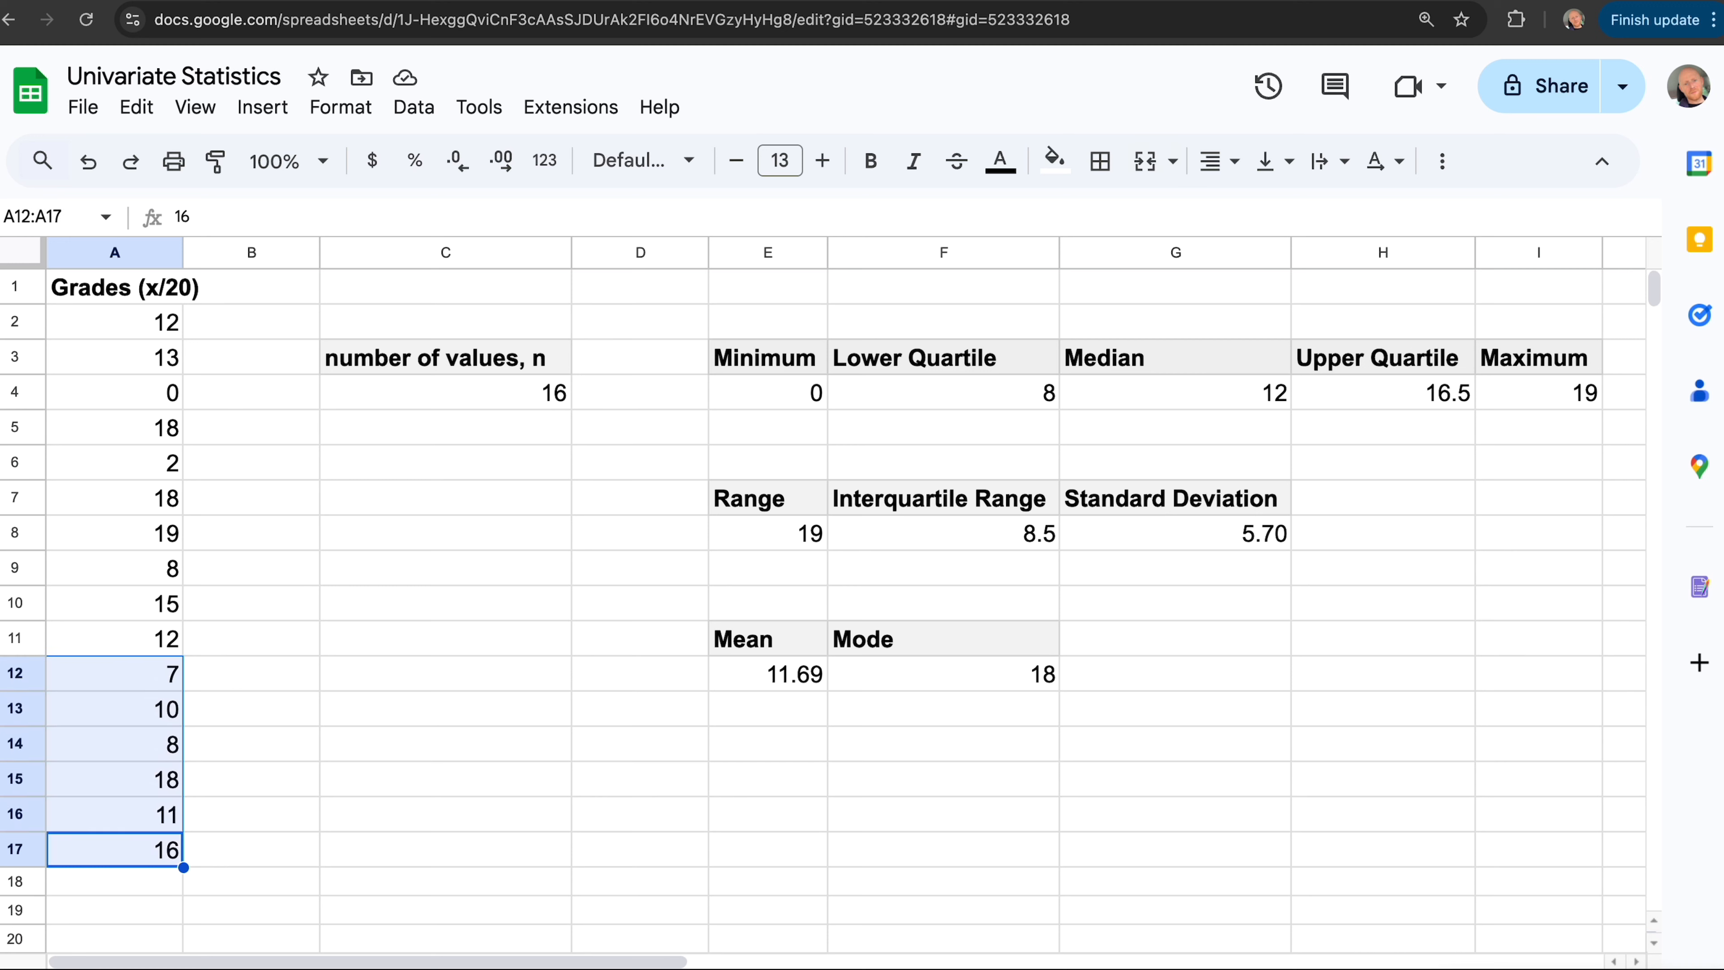
key(shift+Up)
key(shift+Up)
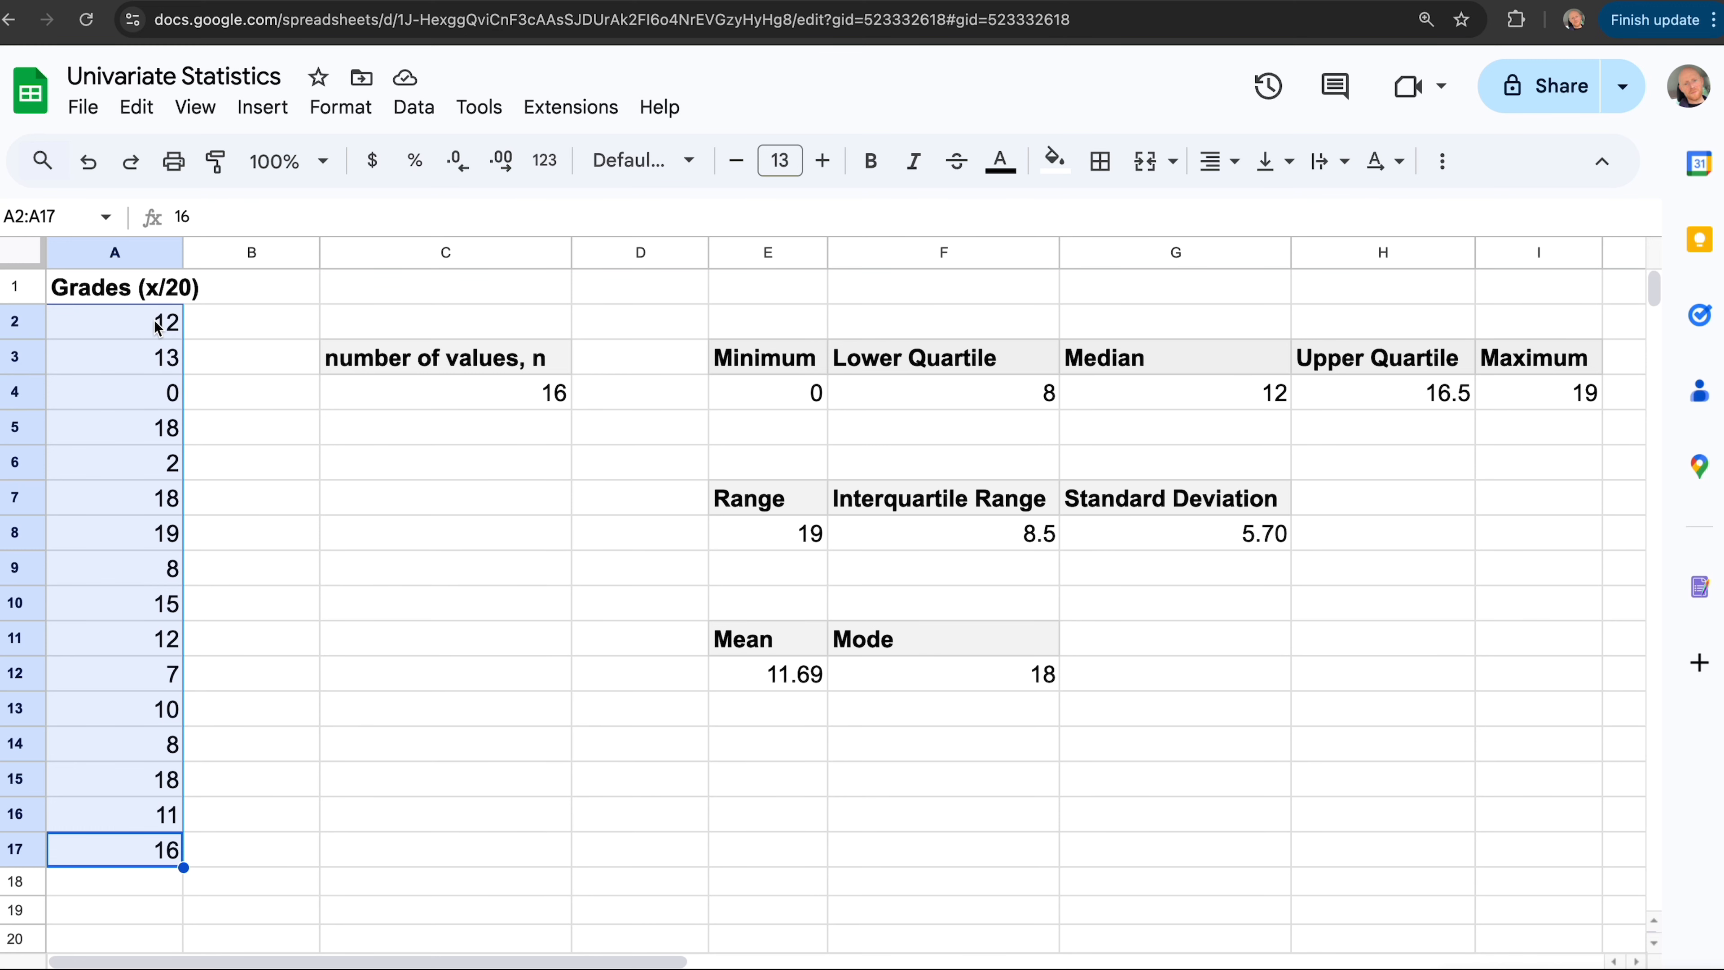
click(424, 109)
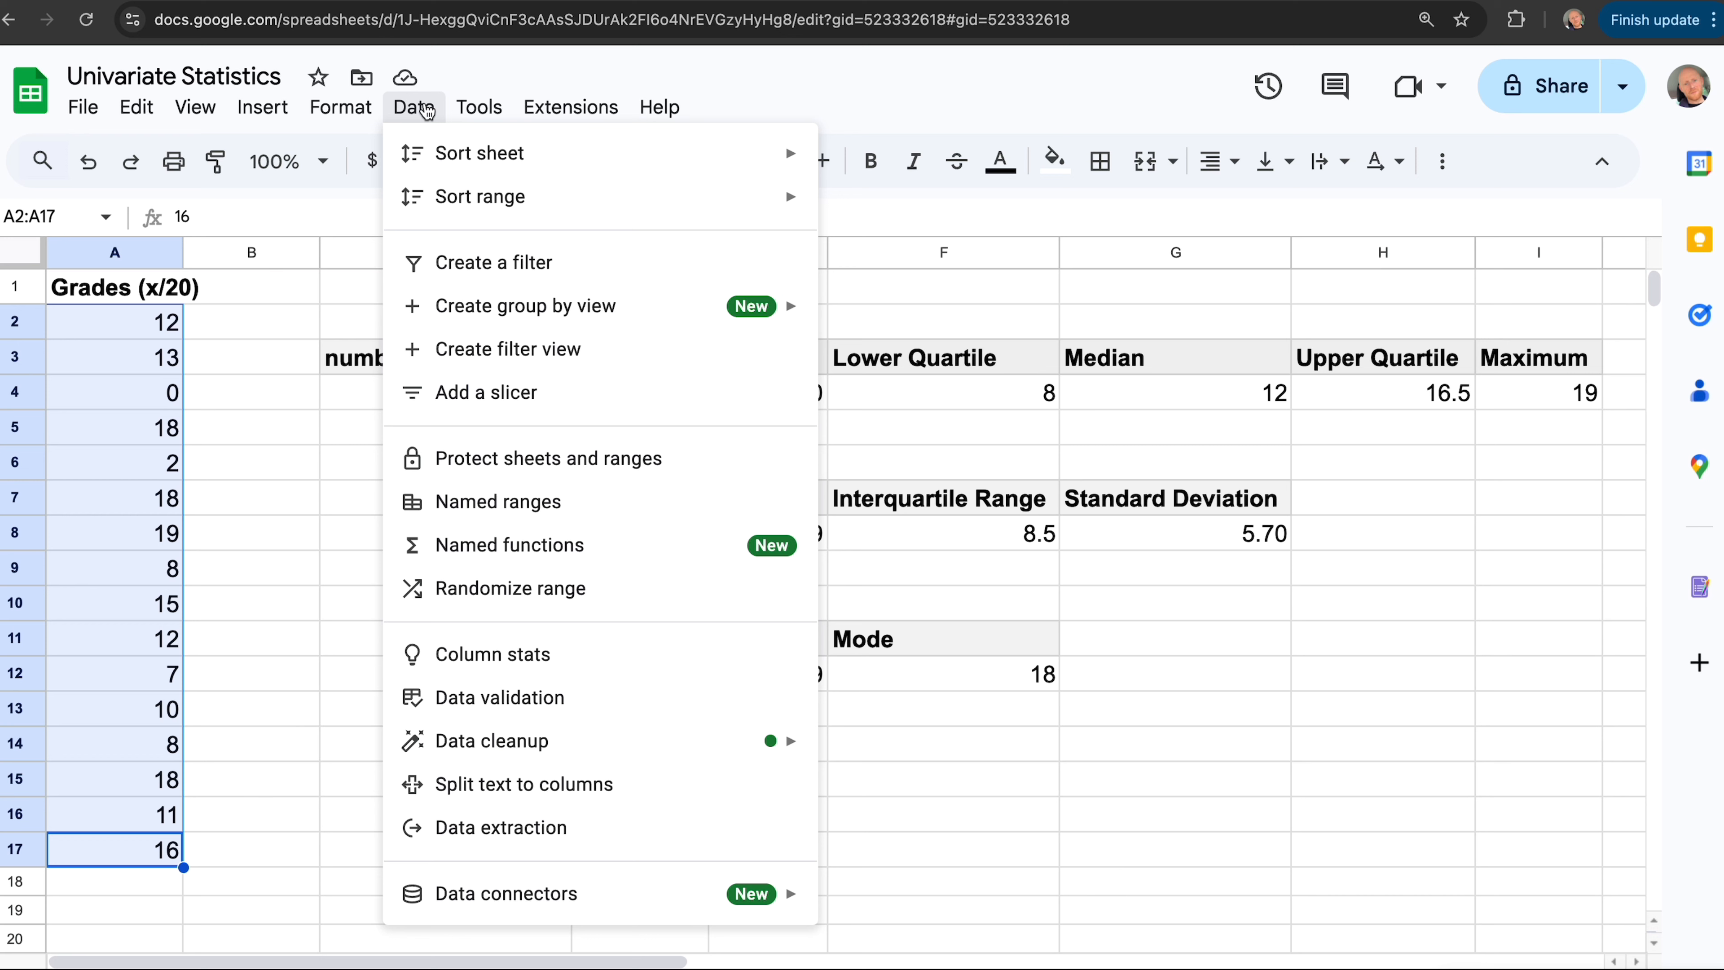
mouse_move(457, 210)
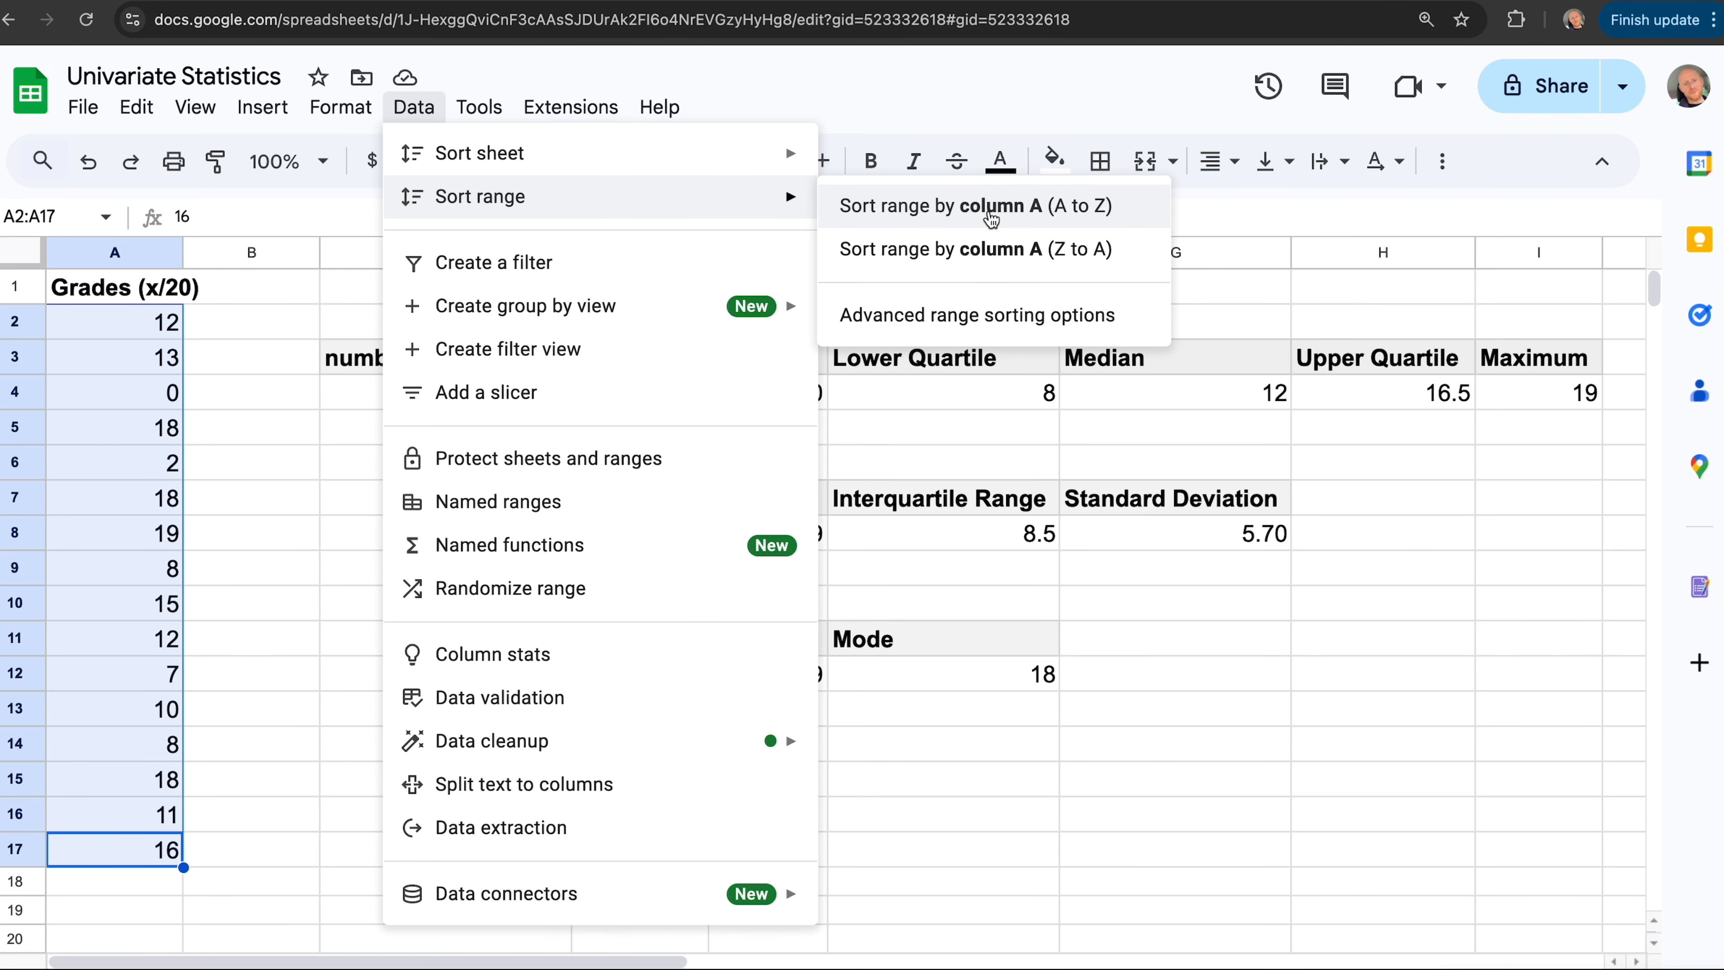
click(991, 205)
click(244, 397)
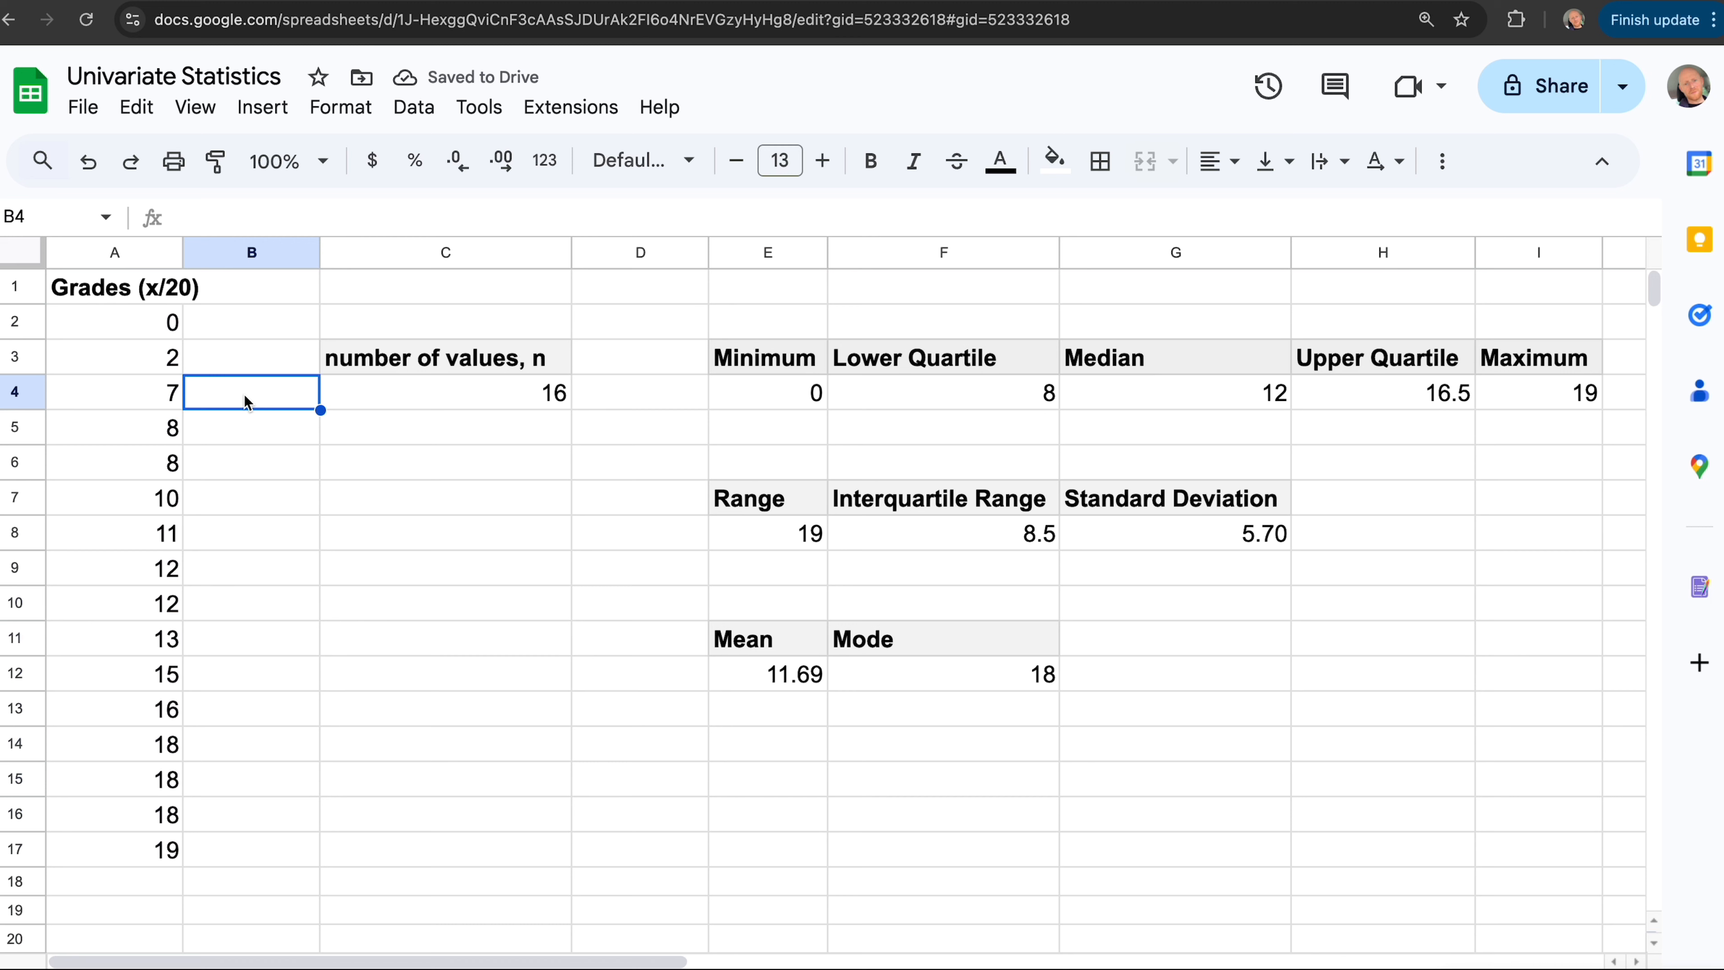
Examine the sorted grades in column A from A2 down to A17 for the most frequent value
key(Left)
key(Up)
key(Up)
key(Down)
key(Down)
key(Down)
key(Down)
key(Down)
key(Down)
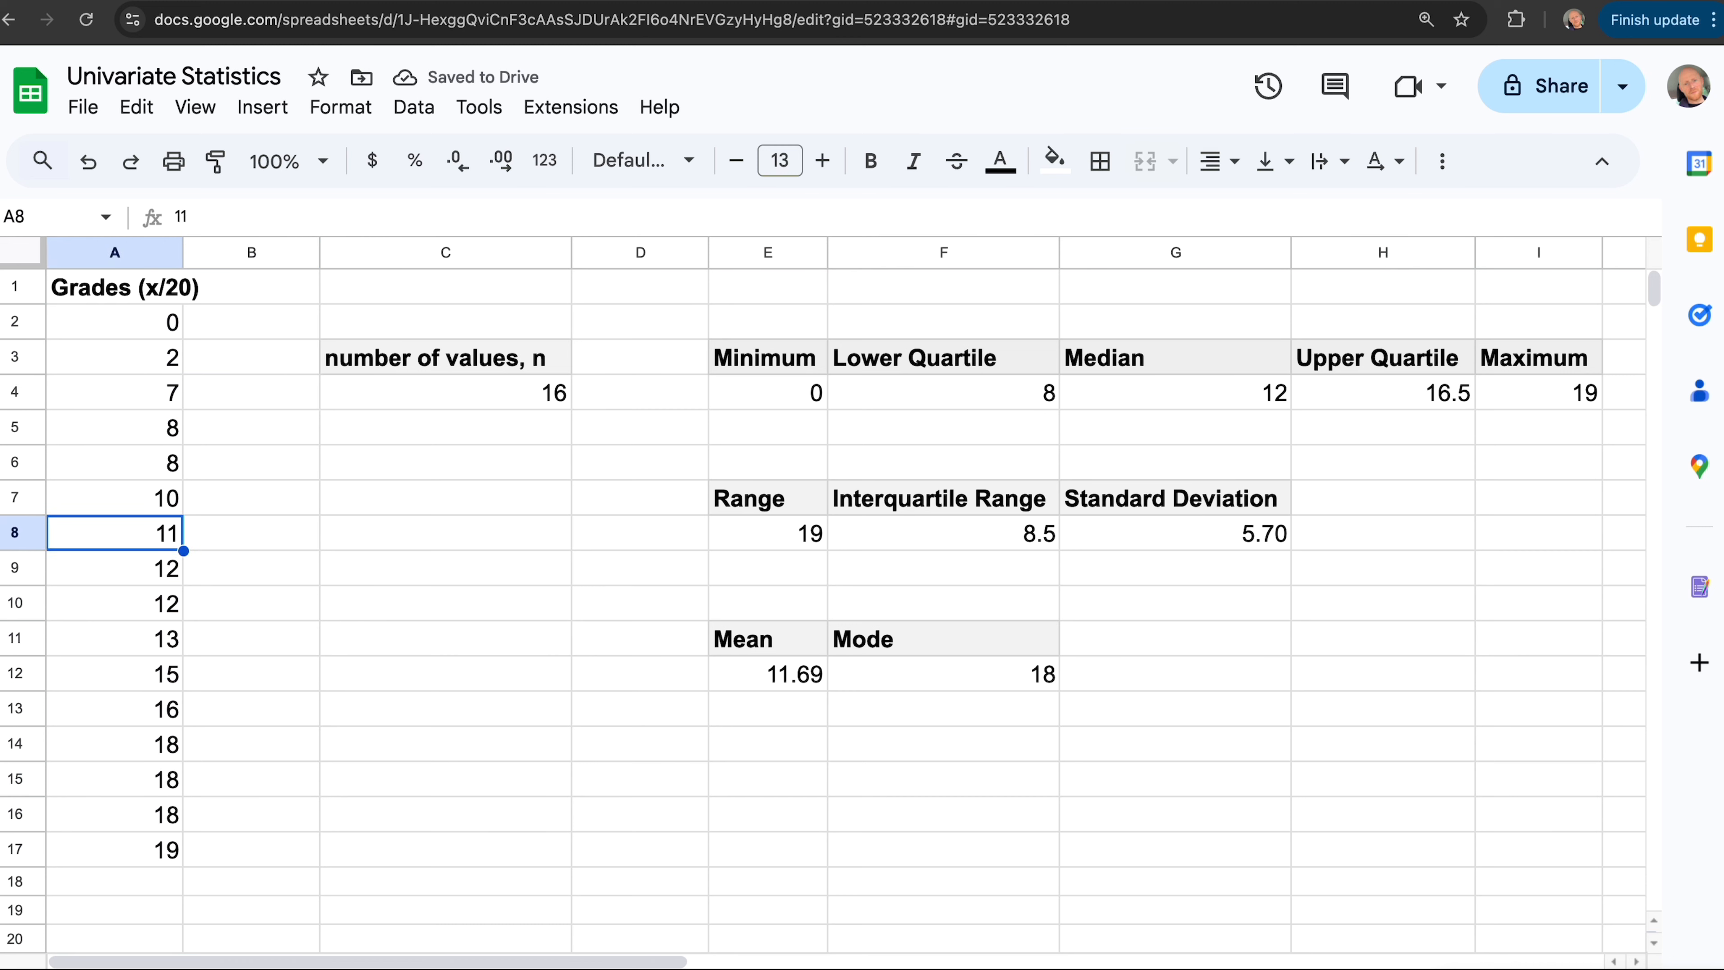
key(Down)
key(Down)
key(Down)
key(Down)
key(Down)
key(Down)
key(Down)
key(Down)
key(Down)
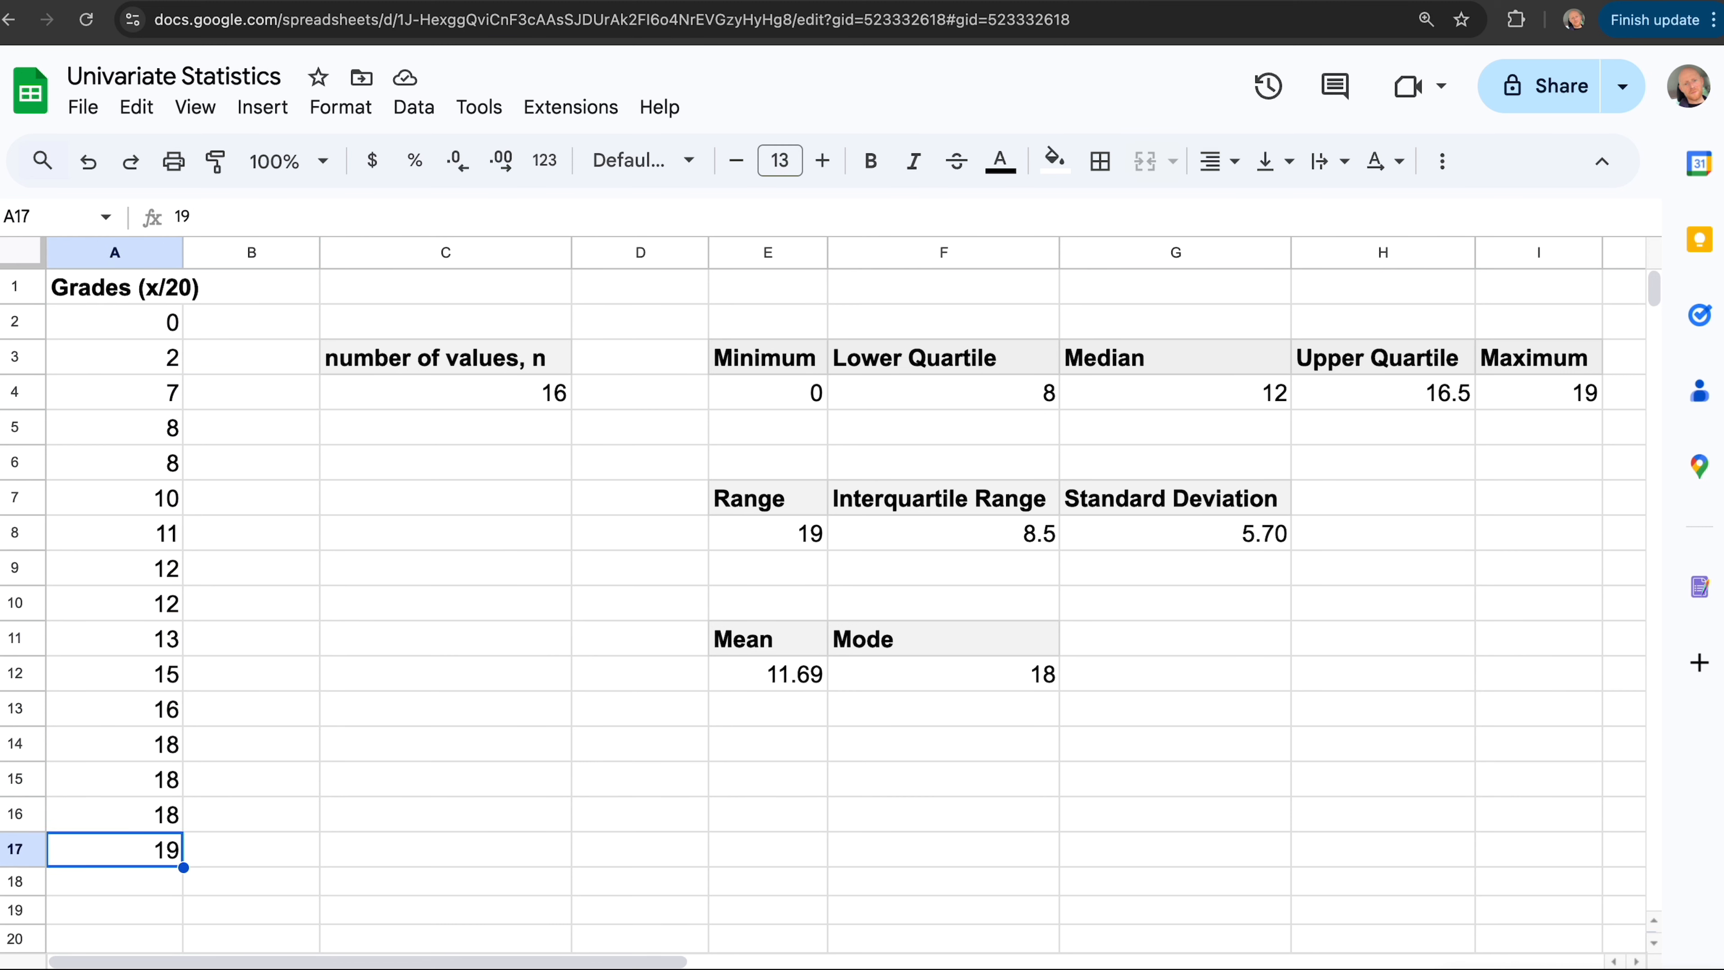